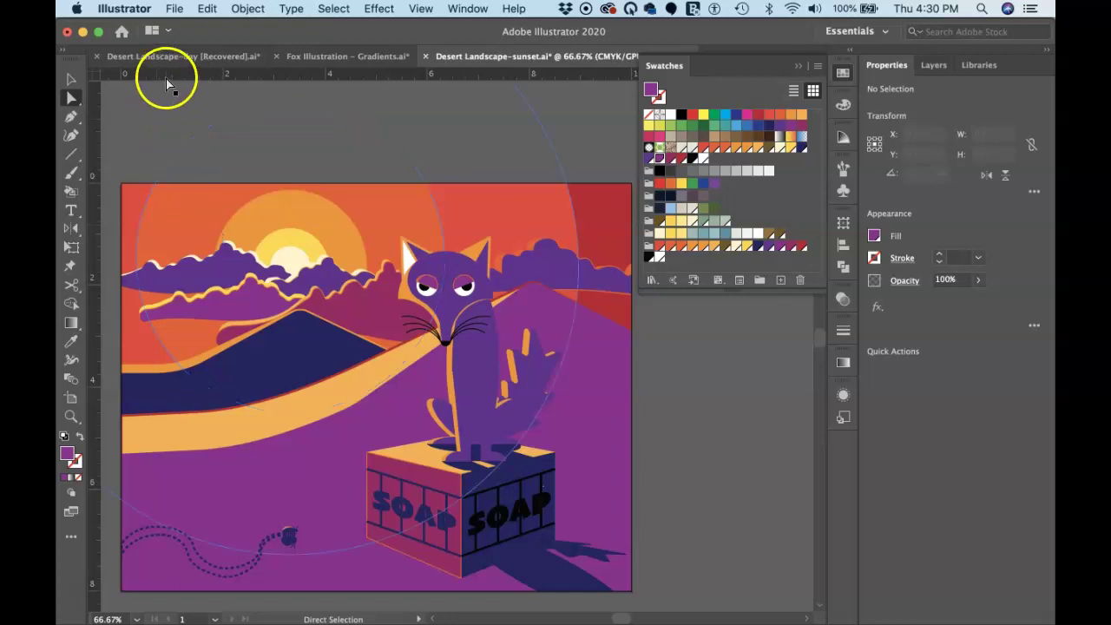
Examine the color mode and raster resolution of the Mobile, Web, Film & Video, Art & Illustration and Print new-document presets without creating a document
left_click(181, 14)
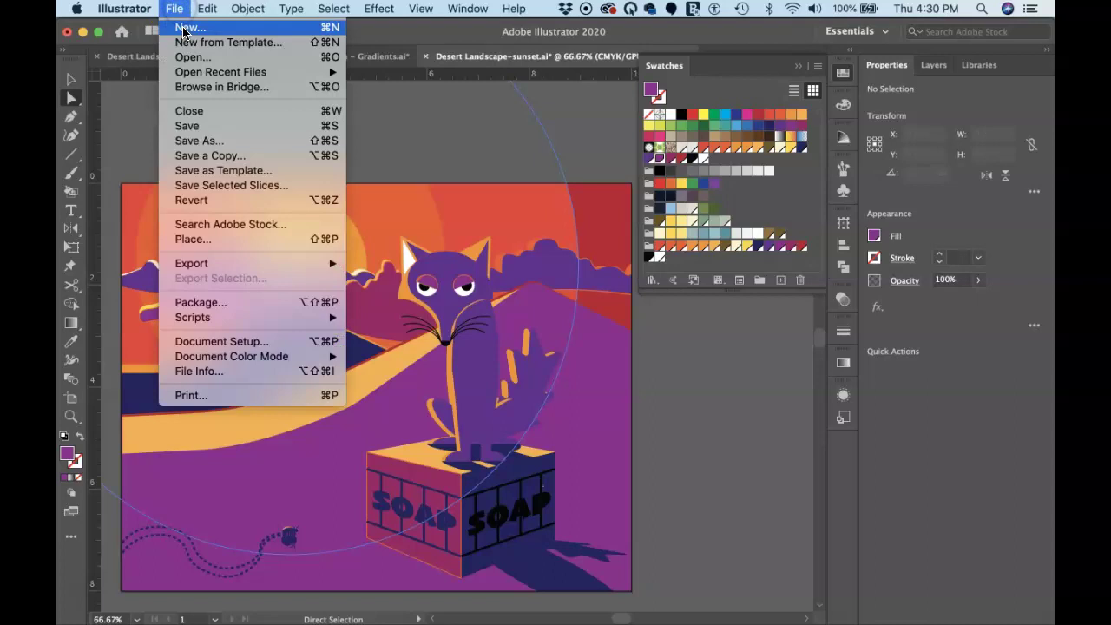
left_click(395, 482)
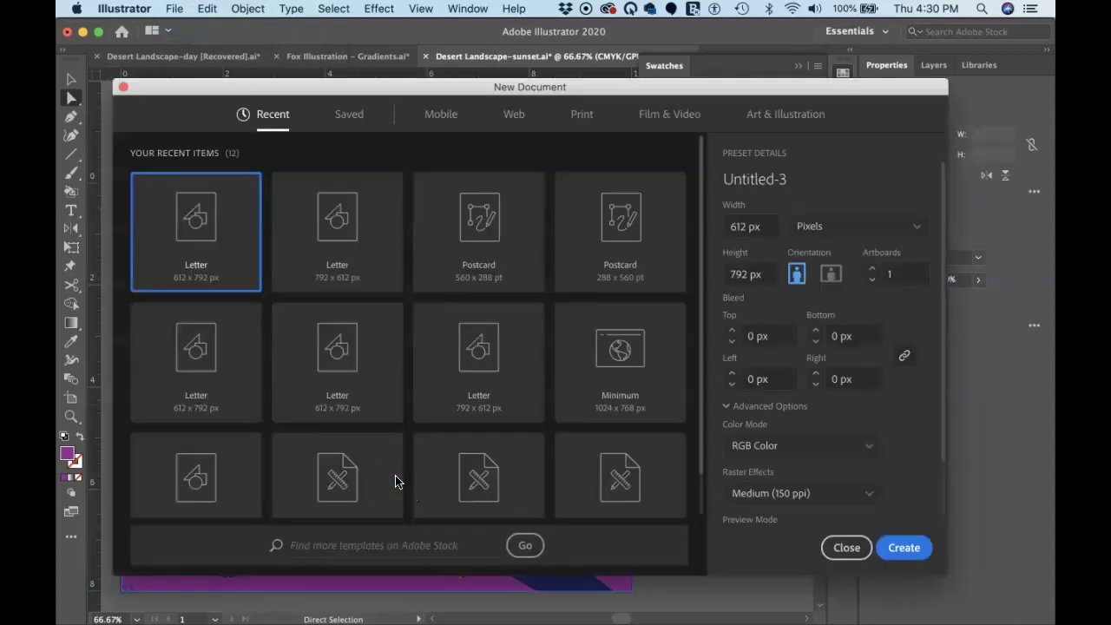
left_click(442, 124)
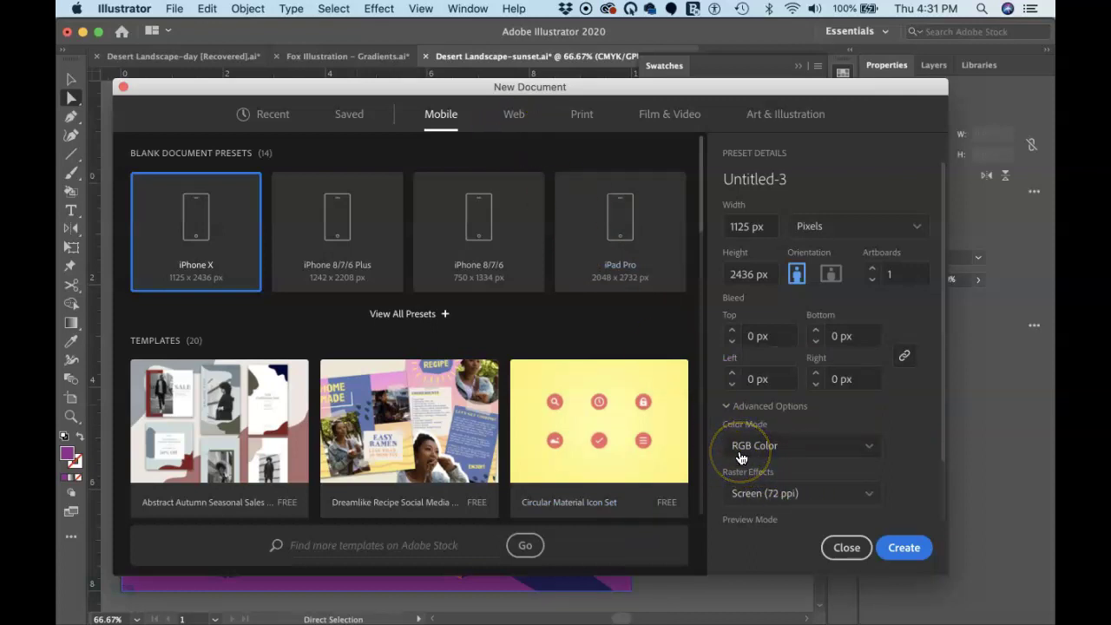
left_click(515, 125)
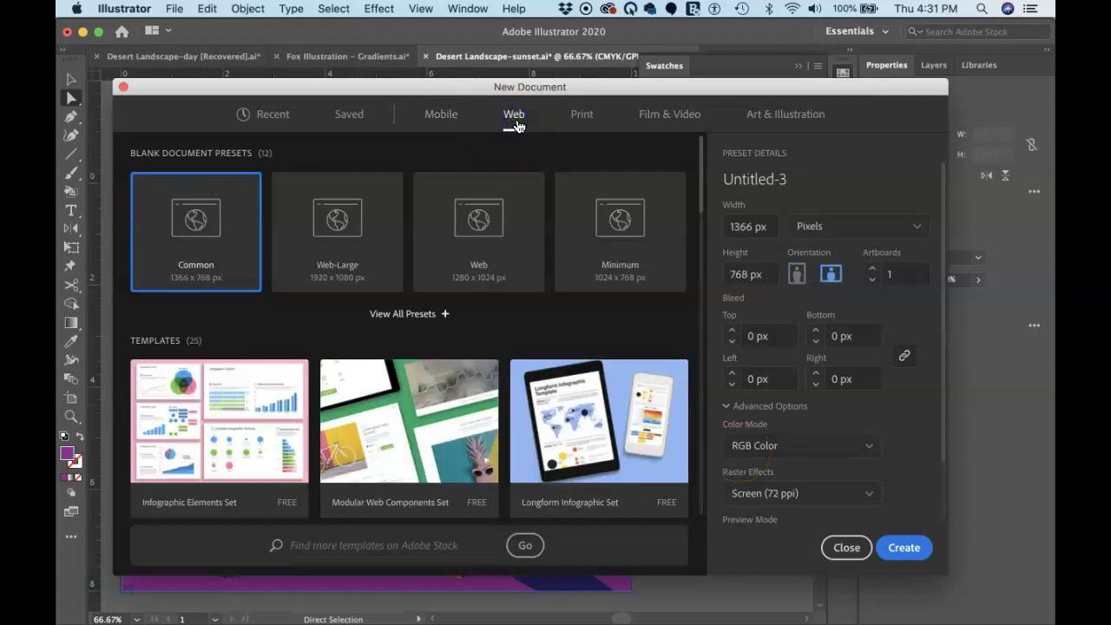
left_click(675, 119)
left_click(766, 121)
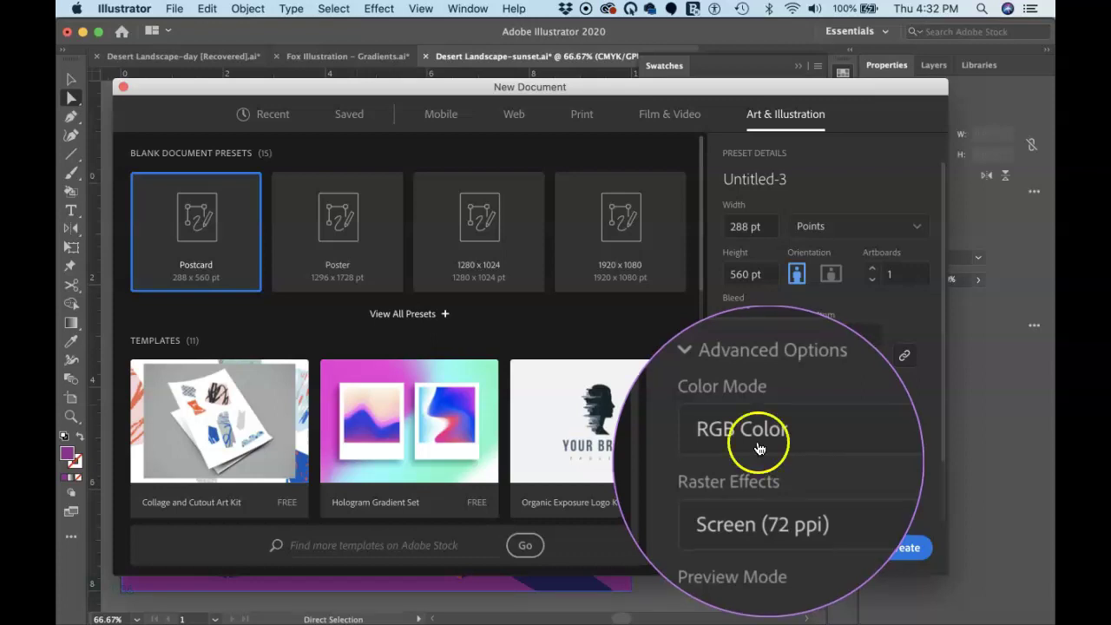
left_click(582, 115)
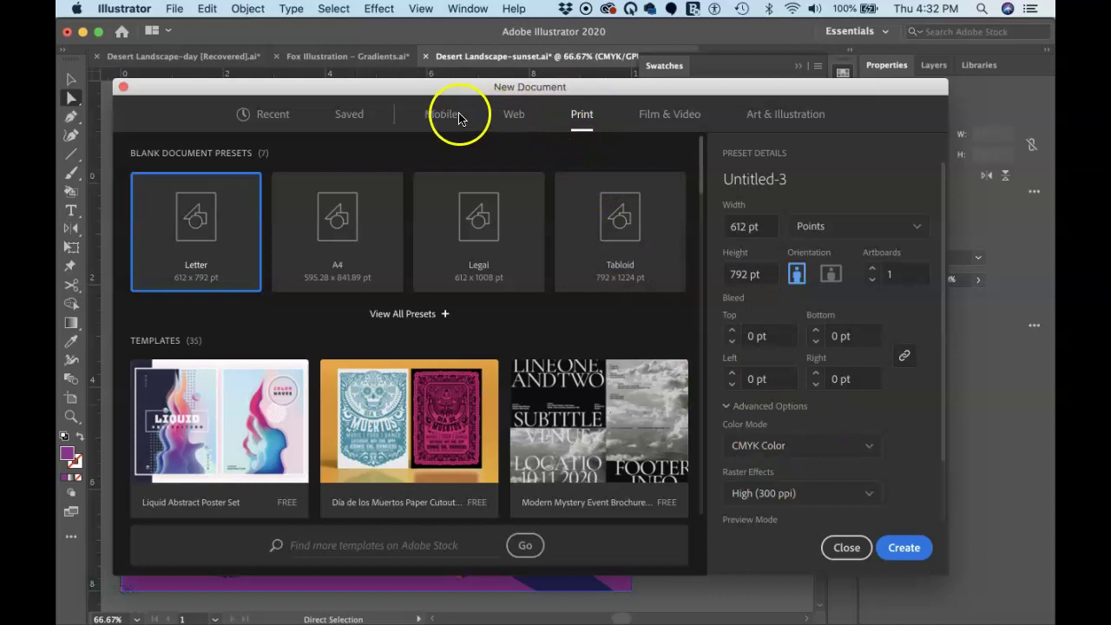
left_click(514, 122)
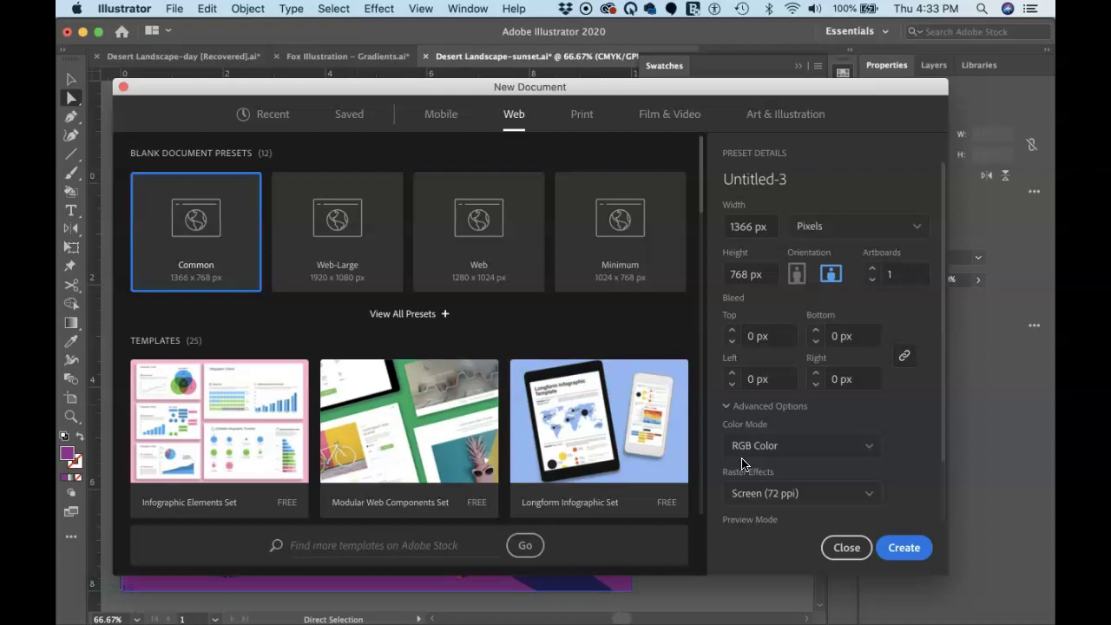
left_click(582, 115)
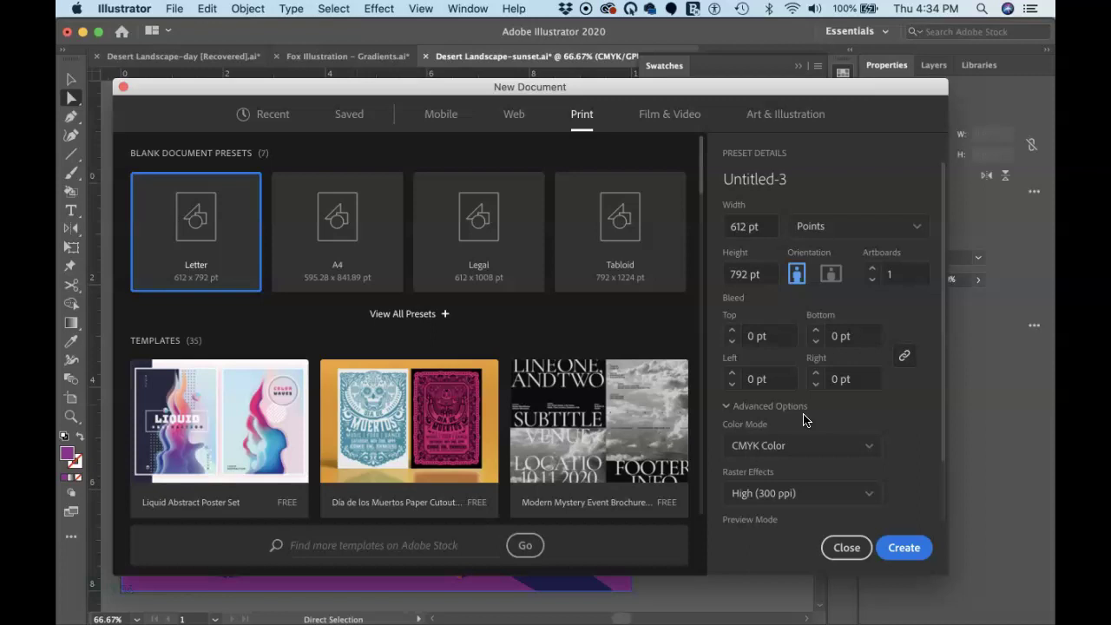
left_click(843, 545)
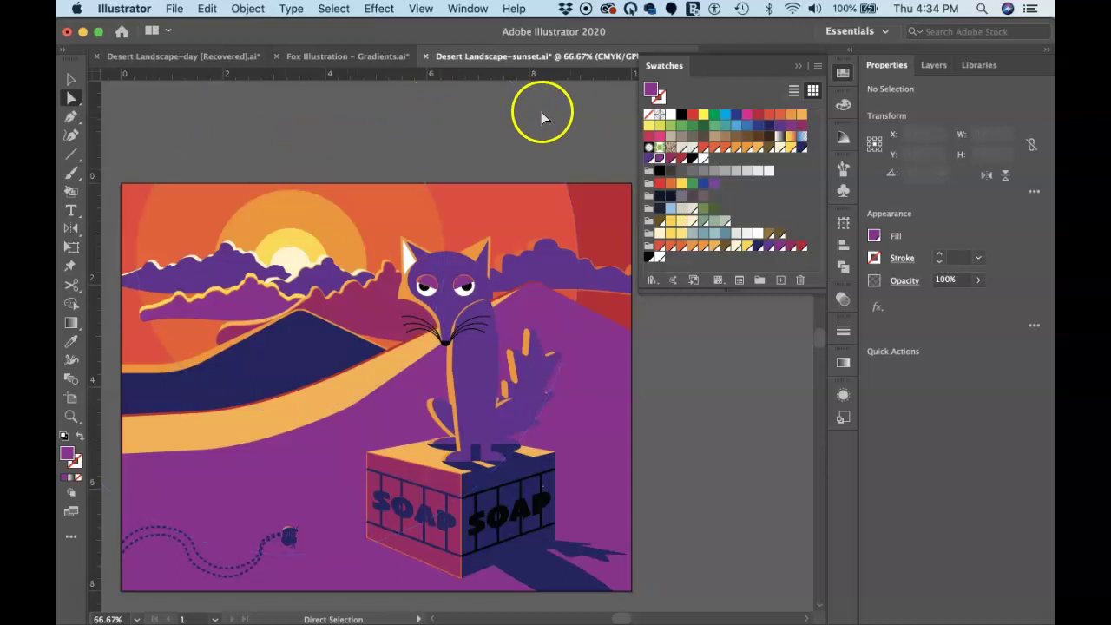
Check the document color mode of the open sunset landscape without changing it
left_click(175, 10)
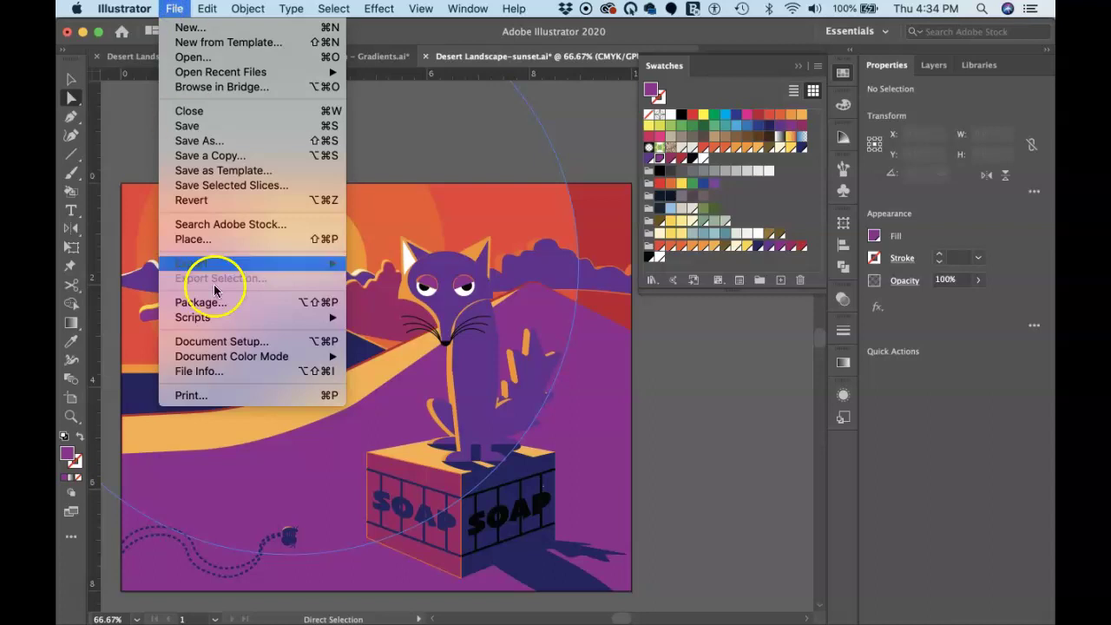
mouse_move(286, 358)
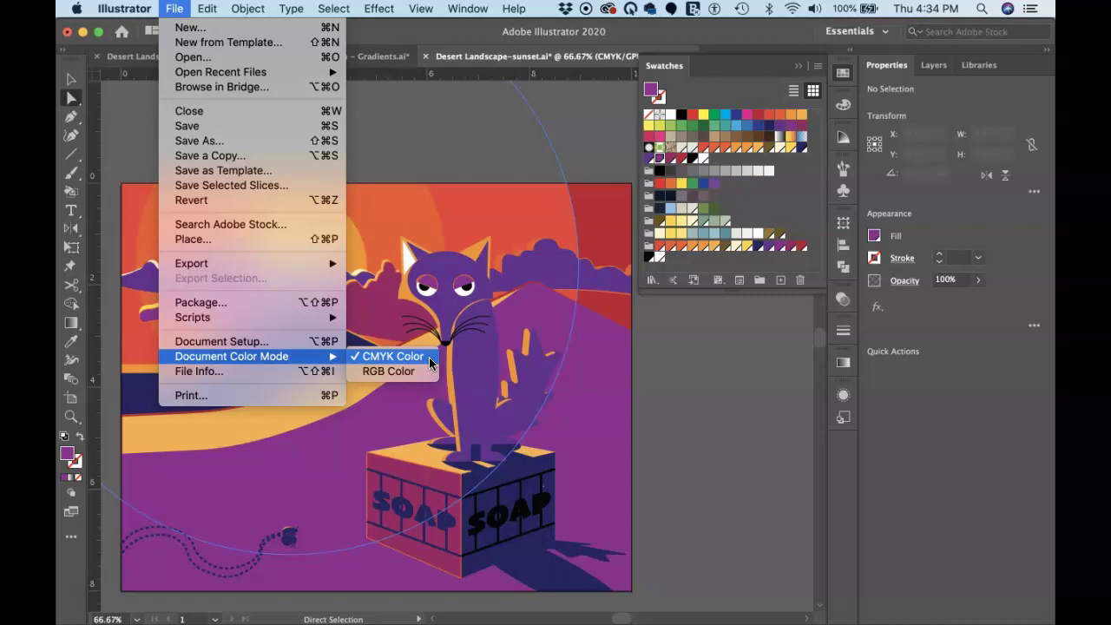
left_click(627, 116)
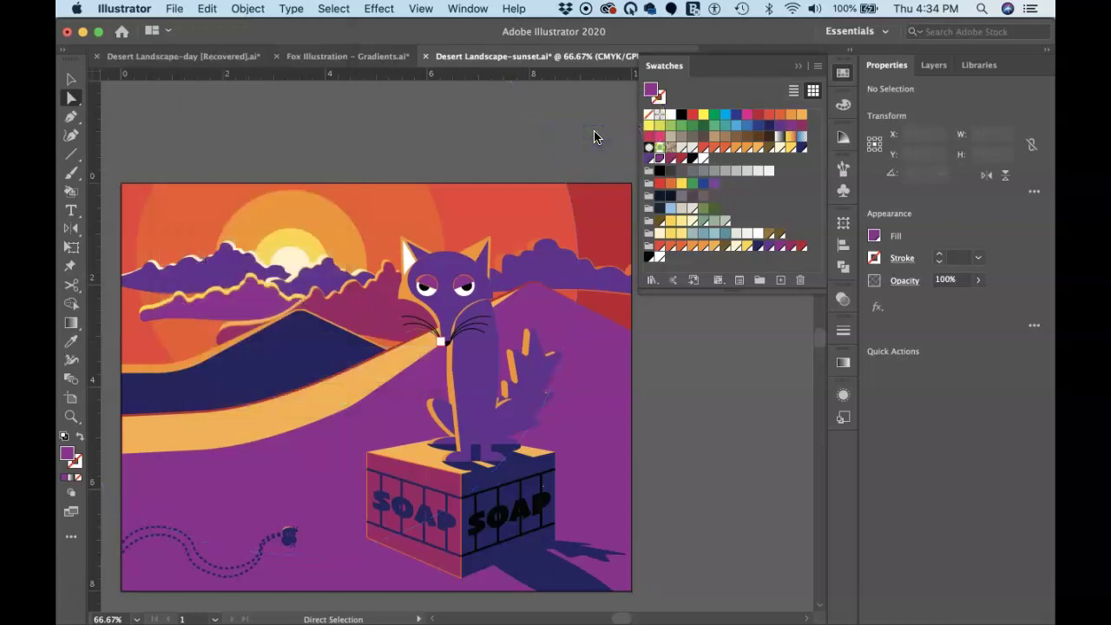
left_click(602, 273)
left_click(608, 360)
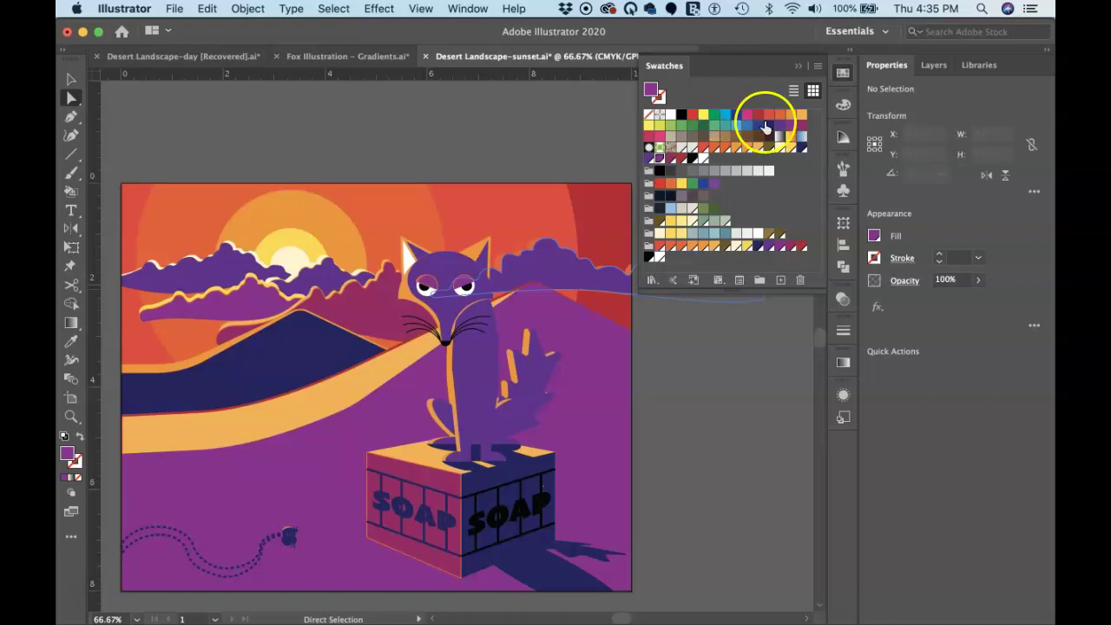
Open the Print library from the default swatch libraries
left_click(657, 284)
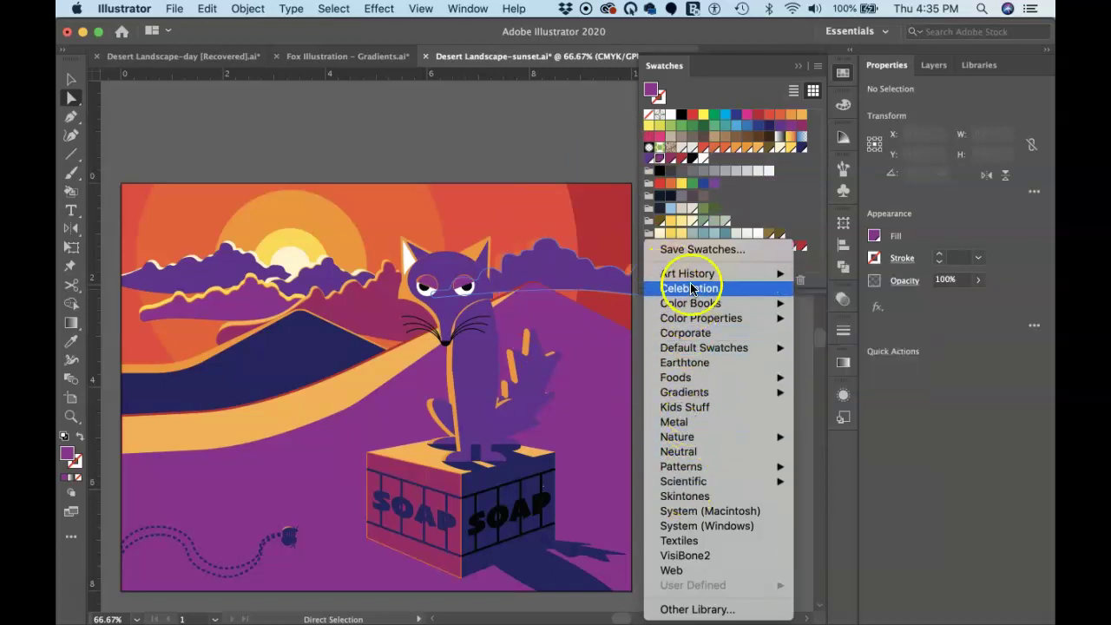
mouse_move(694, 395)
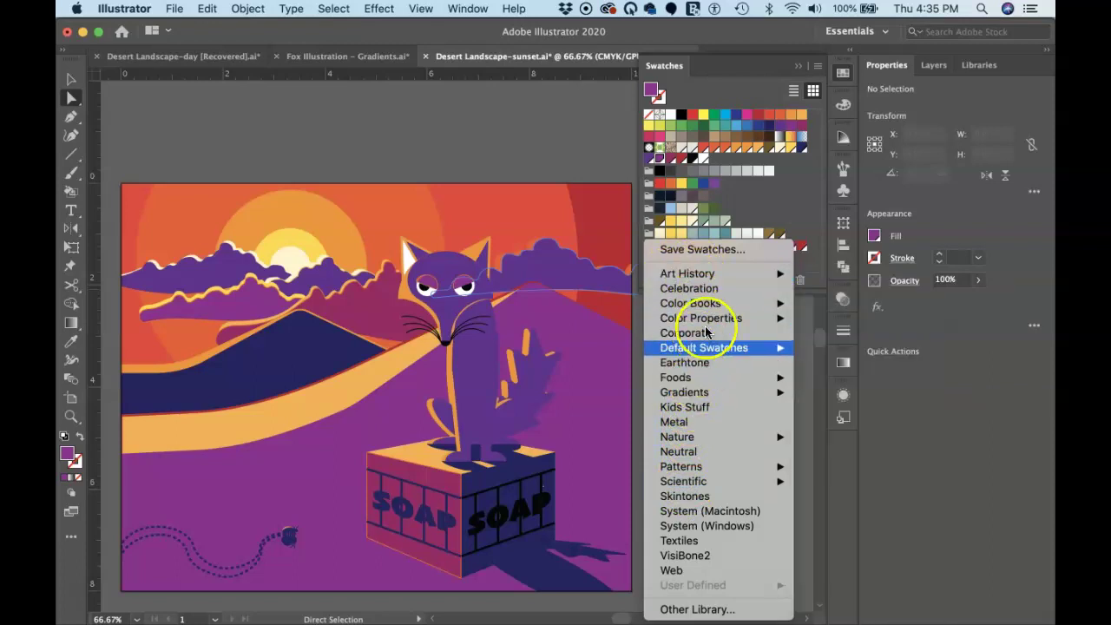
mouse_move(713, 350)
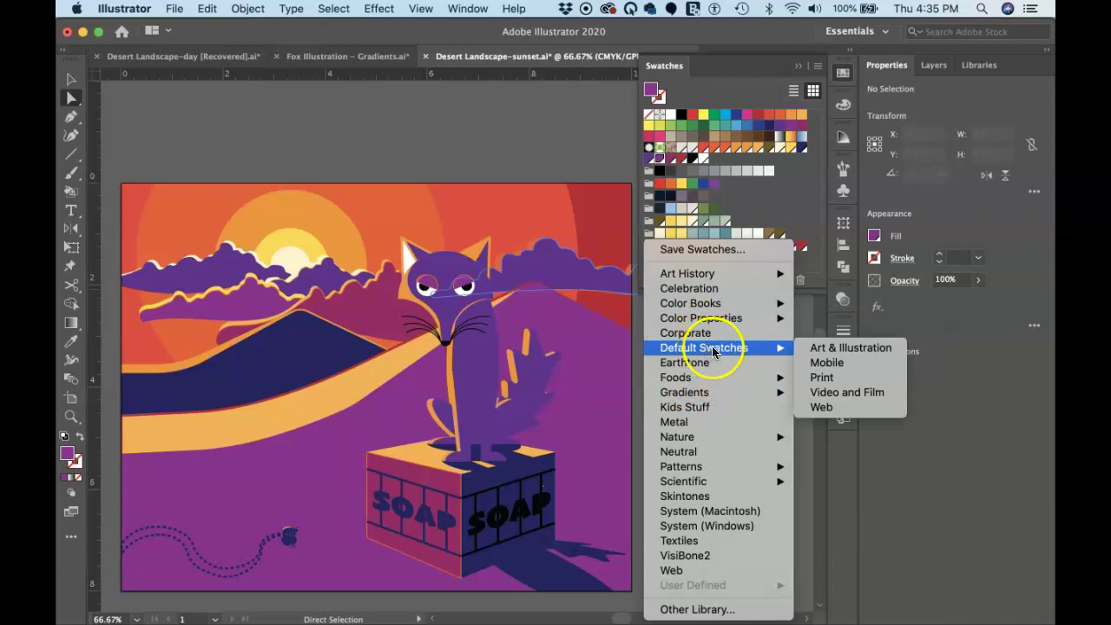
left_click(850, 380)
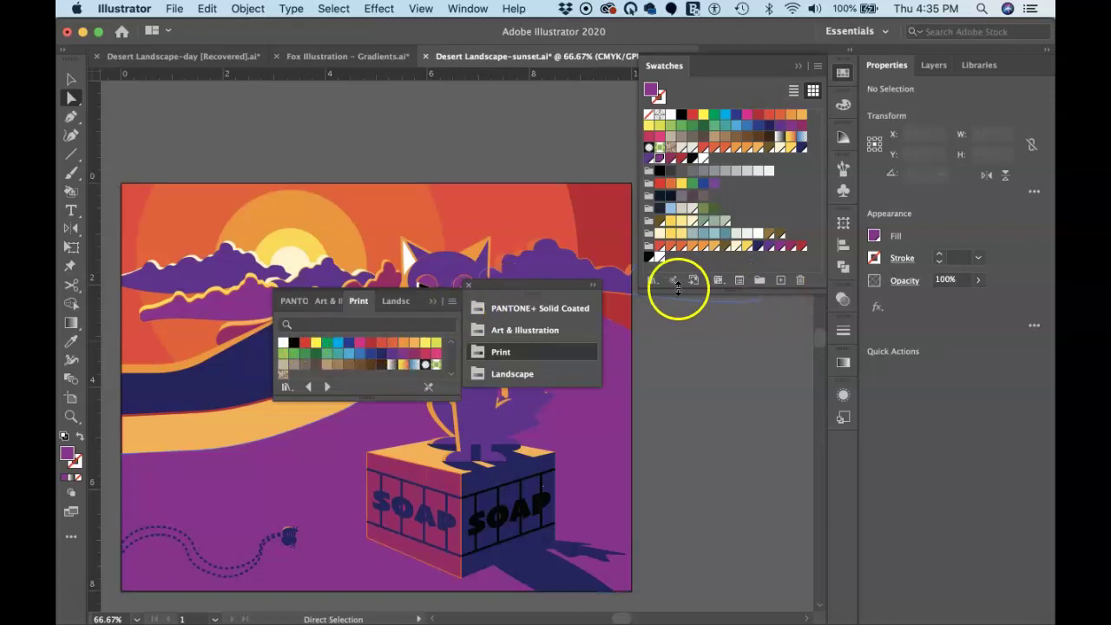
Open the Web library from the default swatch libraries and inspect its RGB Blue swatch
left_click(652, 281)
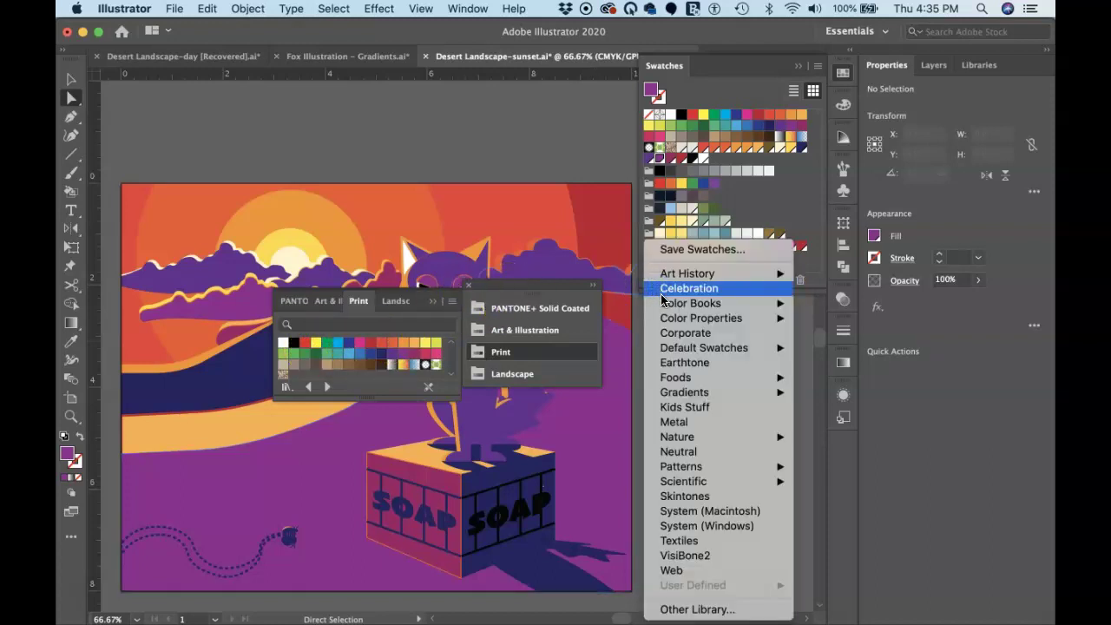
mouse_move(669, 347)
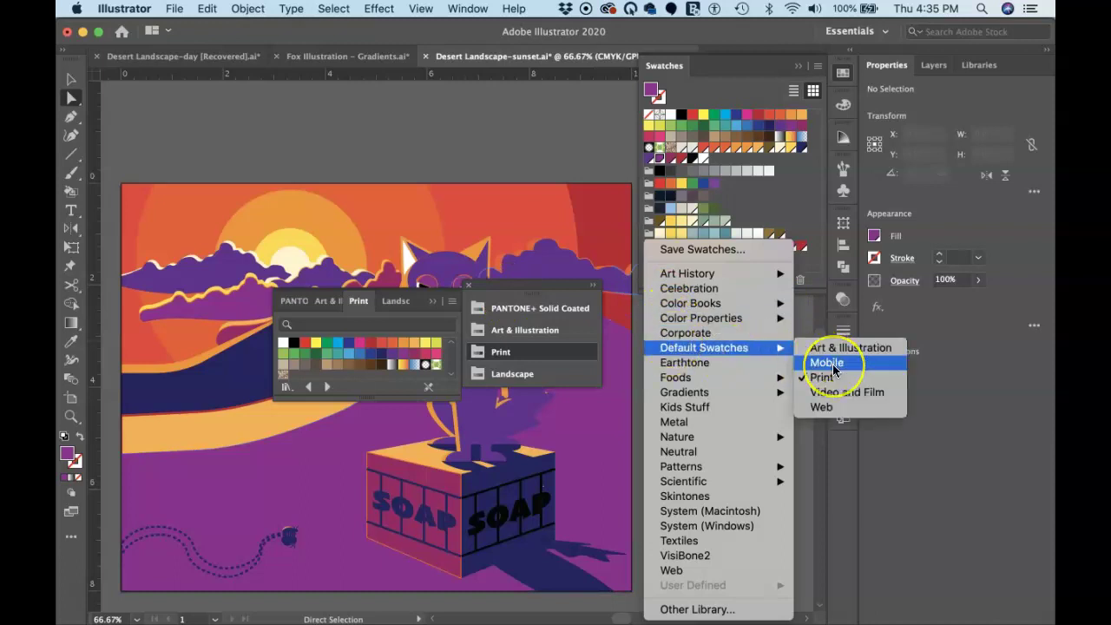
left_click(825, 408)
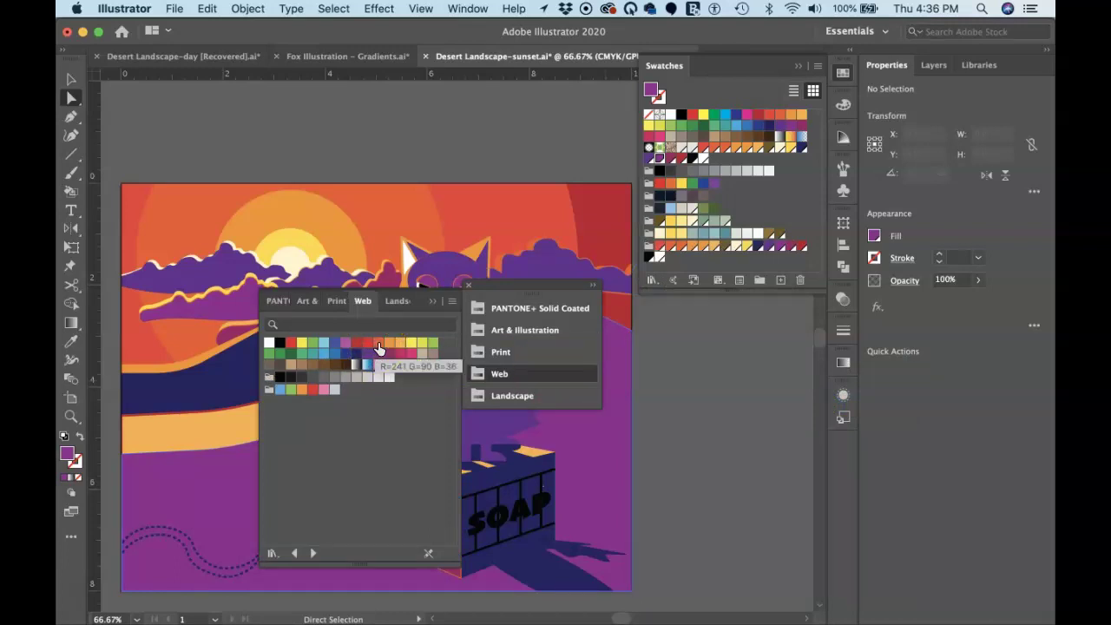
left_click(330, 345)
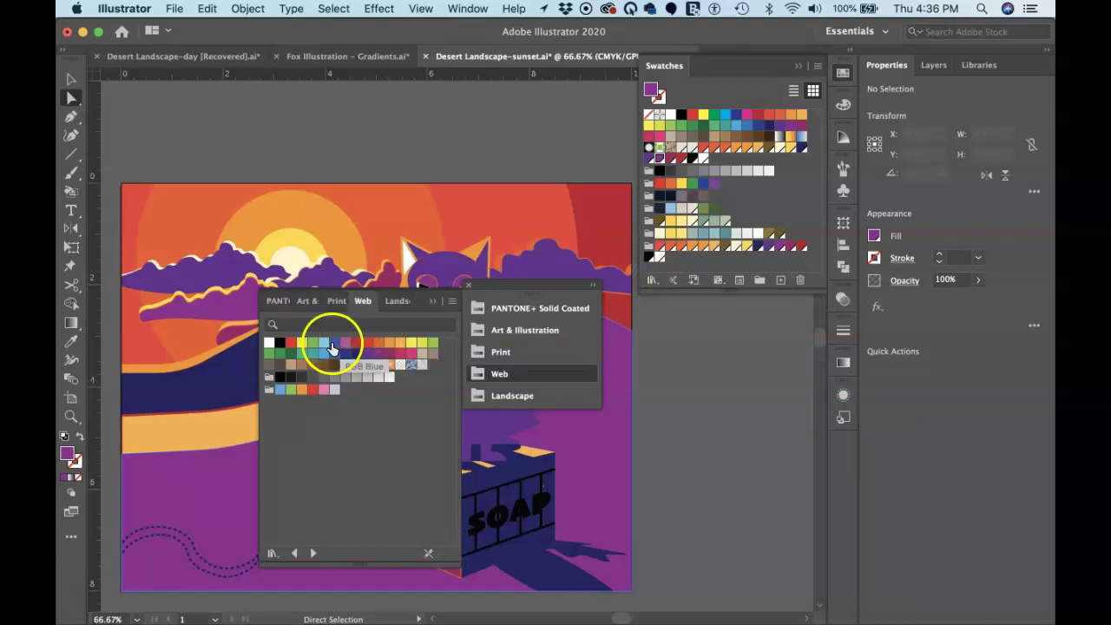
Collapse the floating swatch libraries and move their group off the artwork to just below the Swatches
left_click(427, 304)
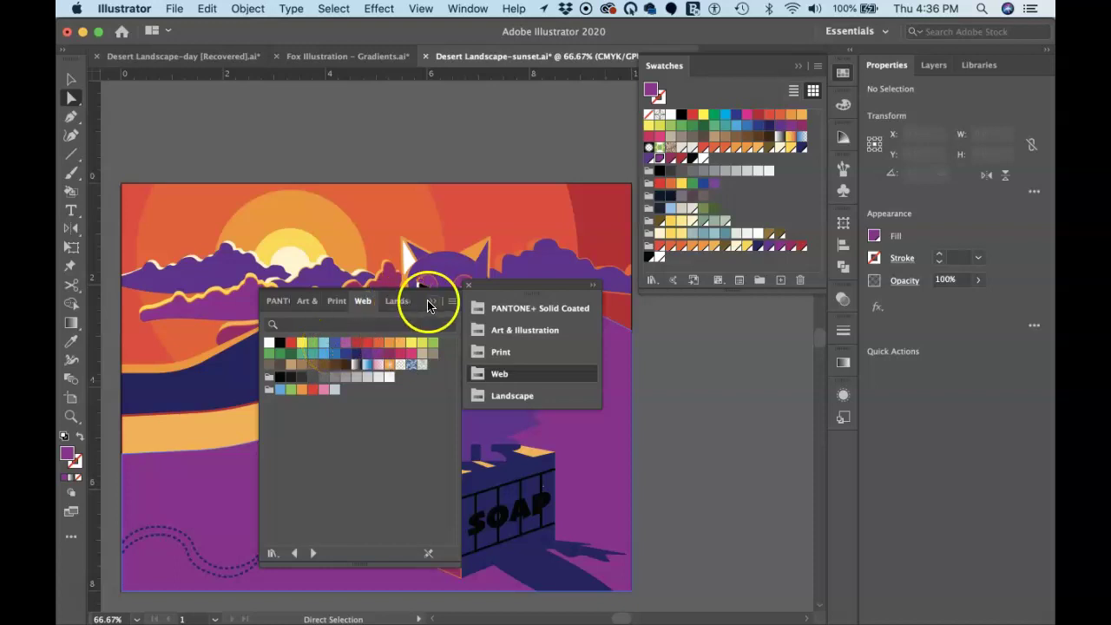
left_click(435, 303)
left_click_drag(538, 299, 716, 348)
left_click(694, 368)
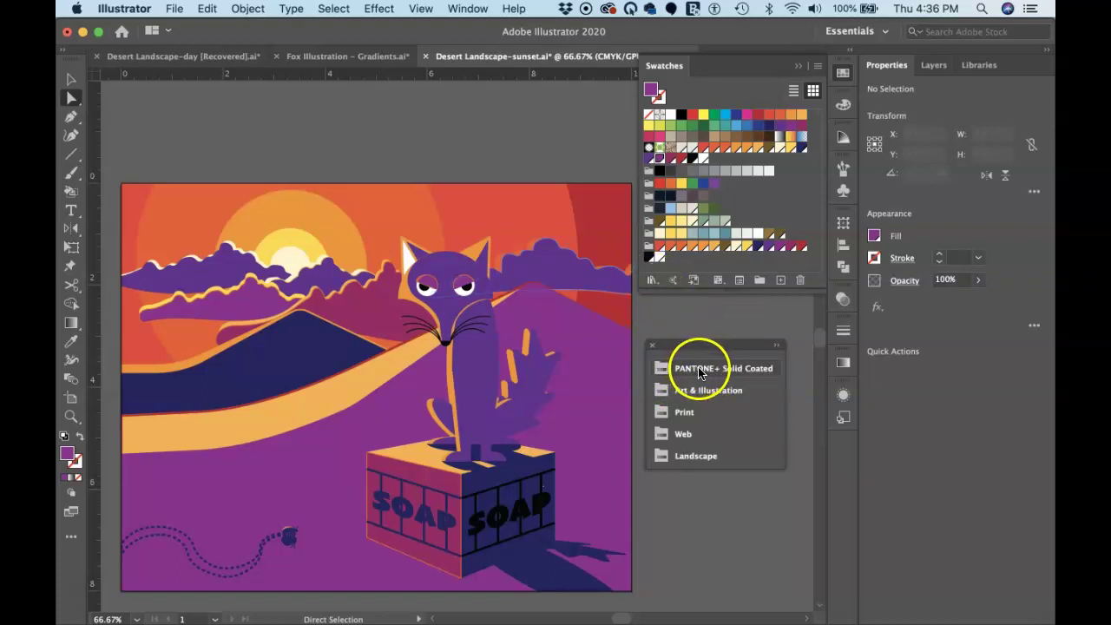
Open the PANTONE+ Solid Coated color book and reposition the library group slightly closer to the Swatches
left_click(652, 283)
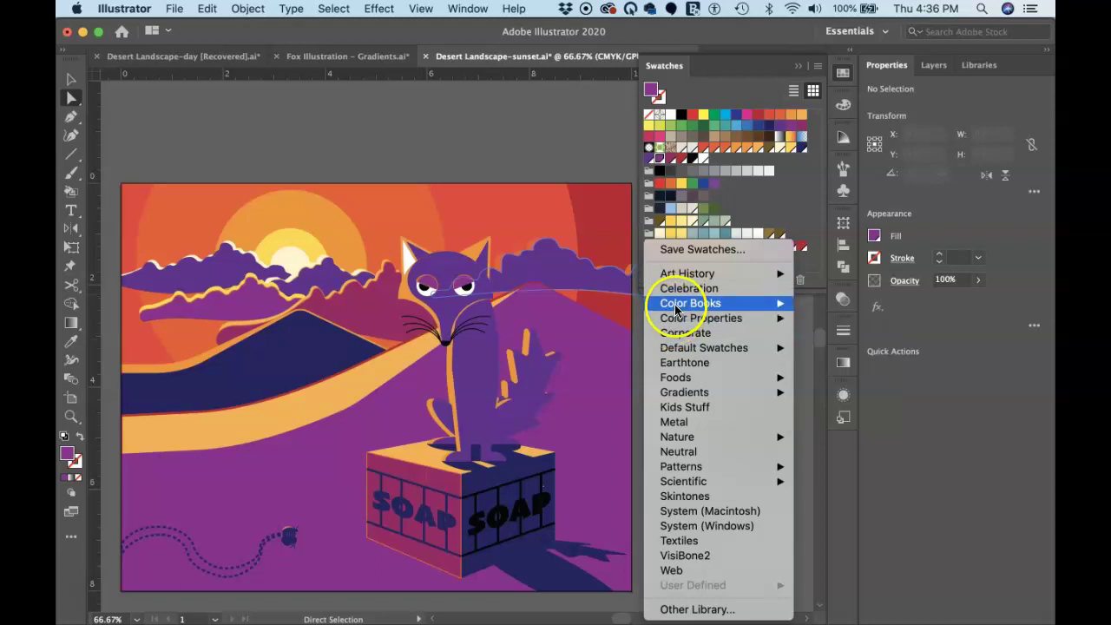
mouse_move(675, 308)
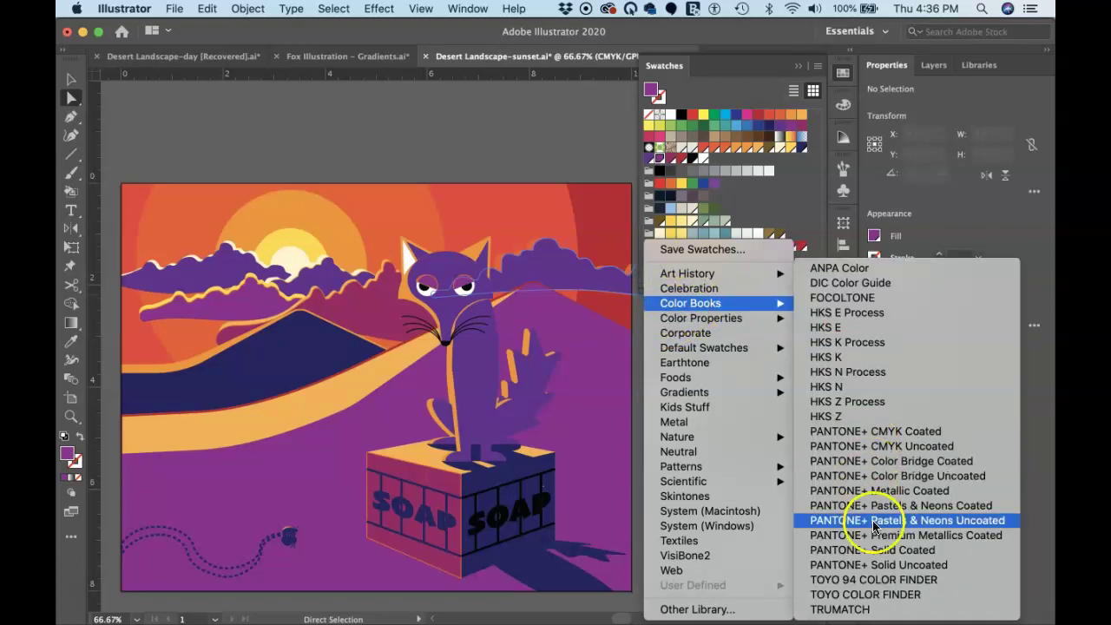
left_click(942, 552)
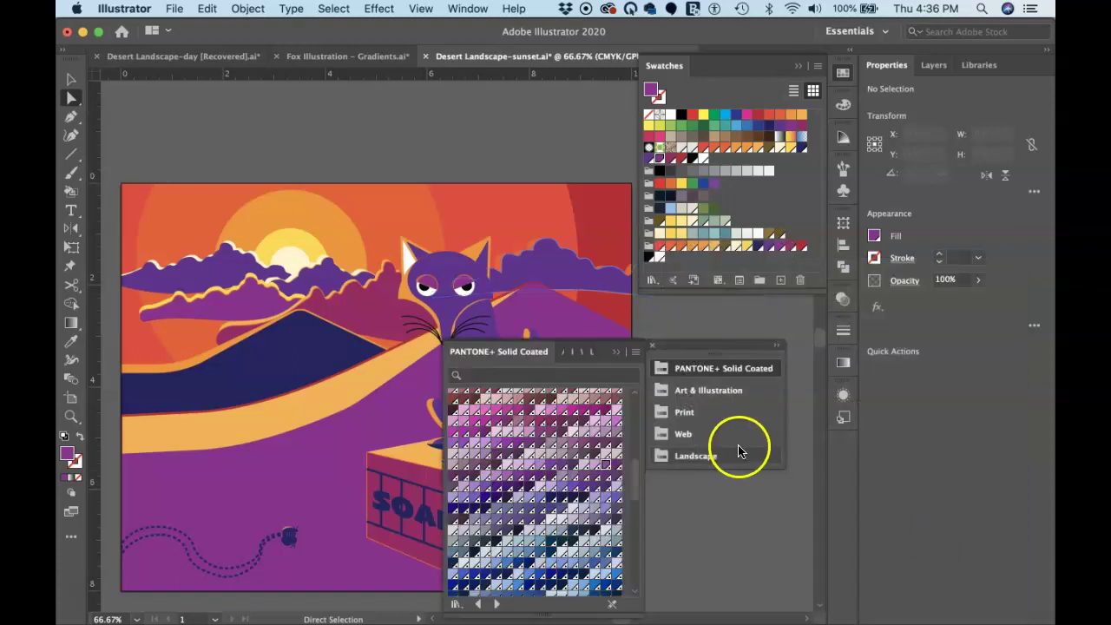
left_click_drag(669, 347, 684, 312)
left_click(698, 330)
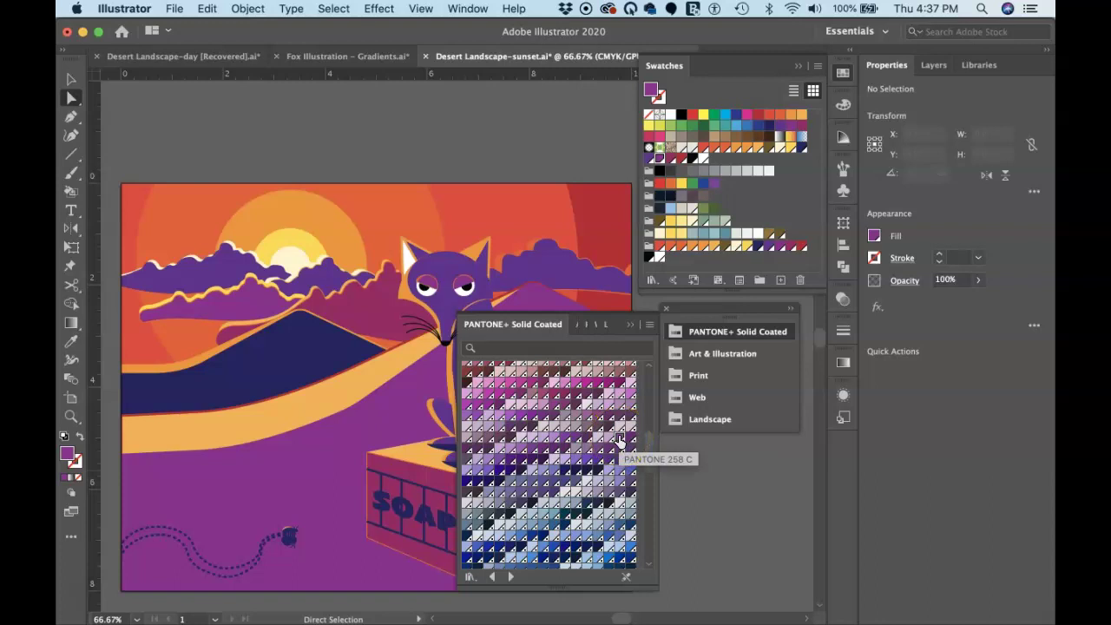
Find color 258 in the PANTONE+ Solid Coated book, add PANTONE 258 C to the document swatches, and collapse the library
left_click(497, 347)
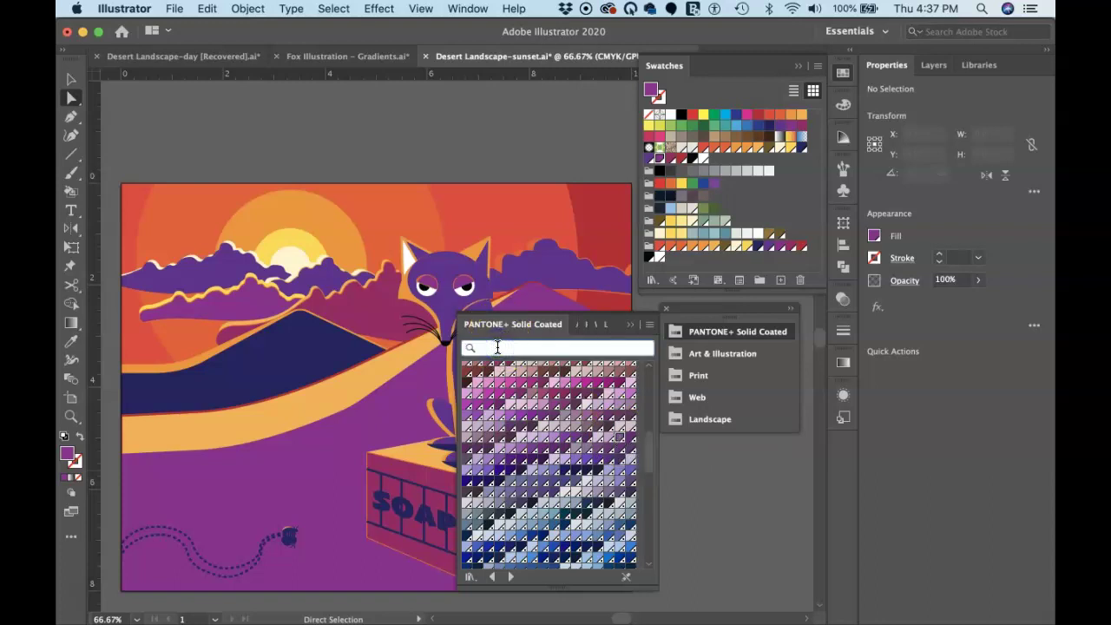
type("258")
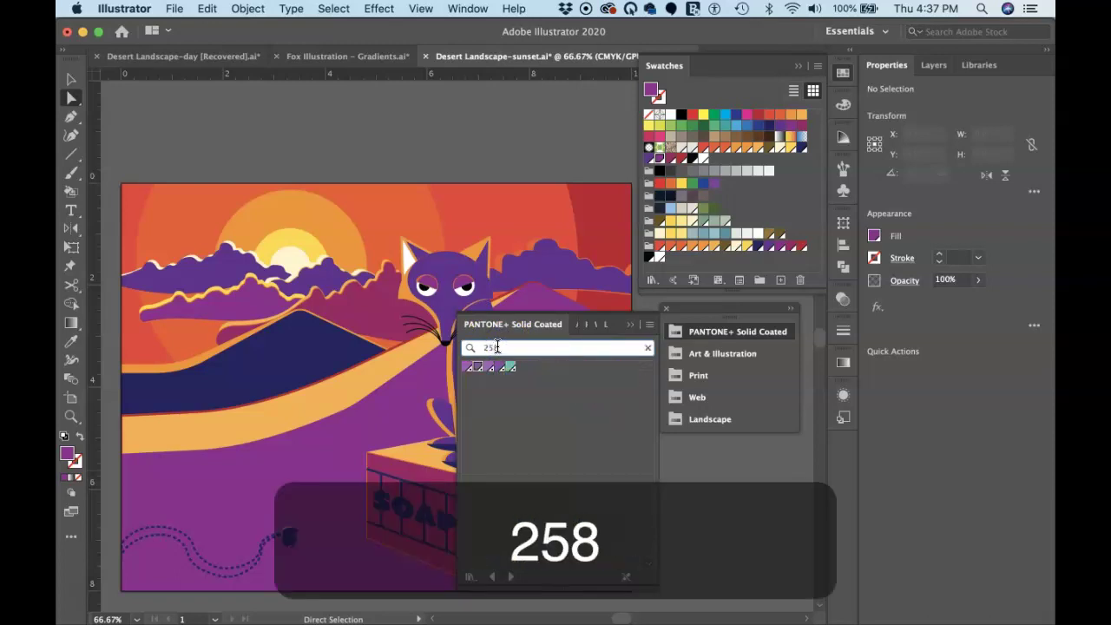
left_click(476, 367)
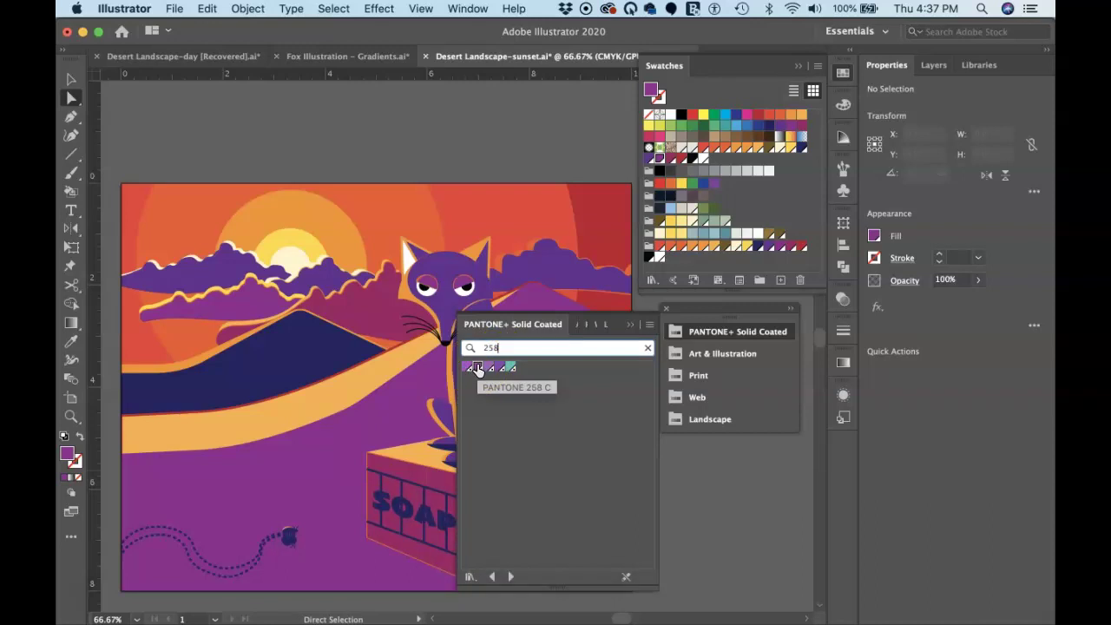
left_click(478, 369)
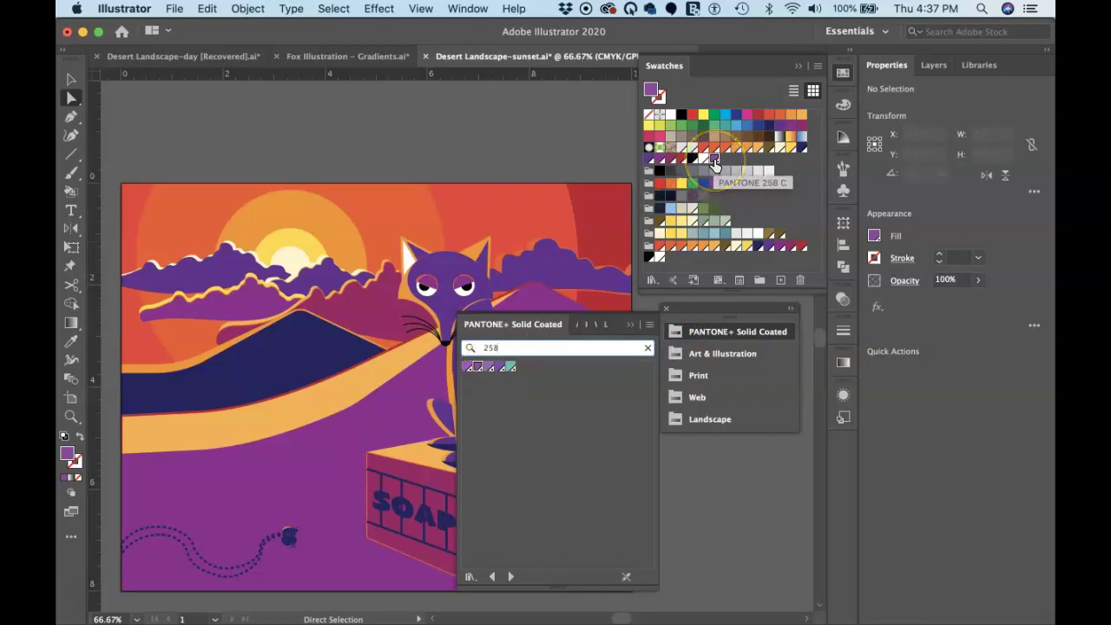
left_click(630, 326)
left_click(715, 310)
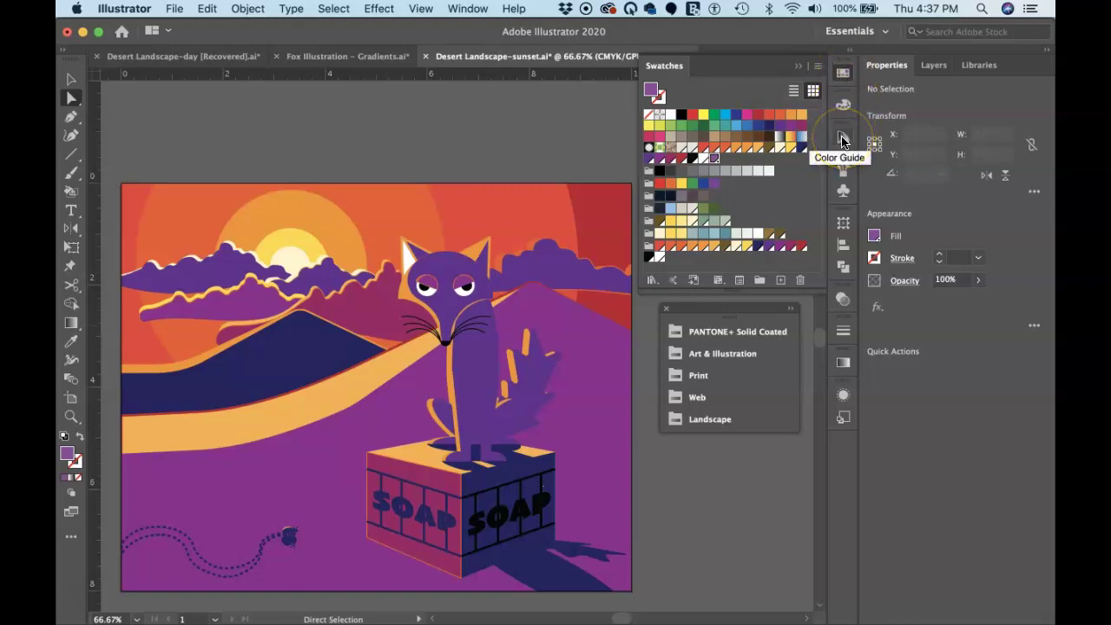
Open the Color Guide and set its base color to the fill of the large purple foreground hill
left_click(841, 142)
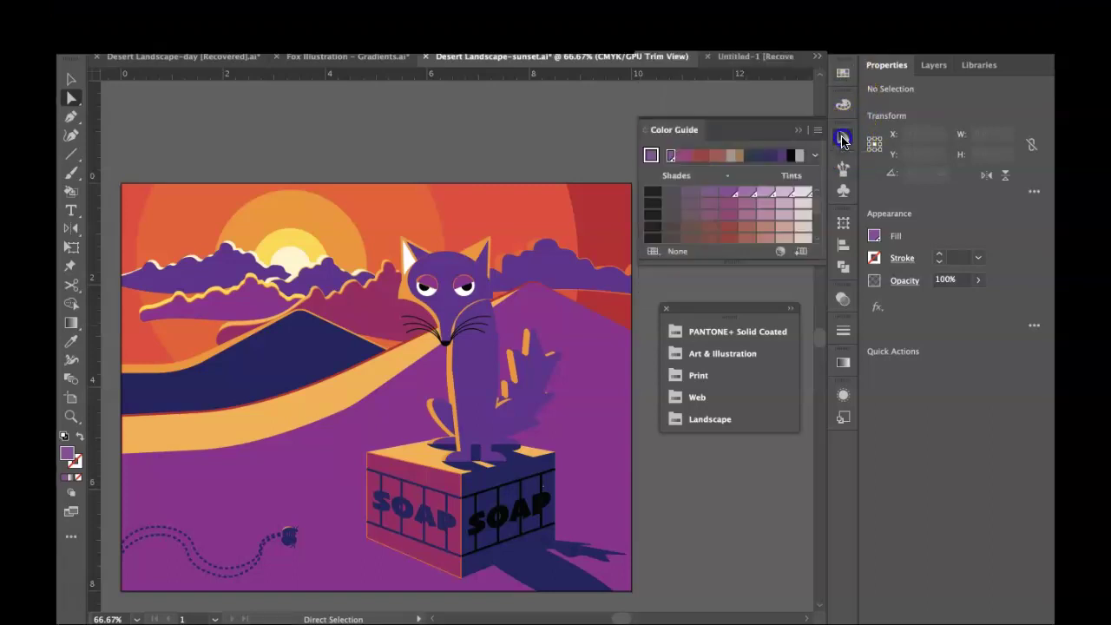
left_click(578, 414)
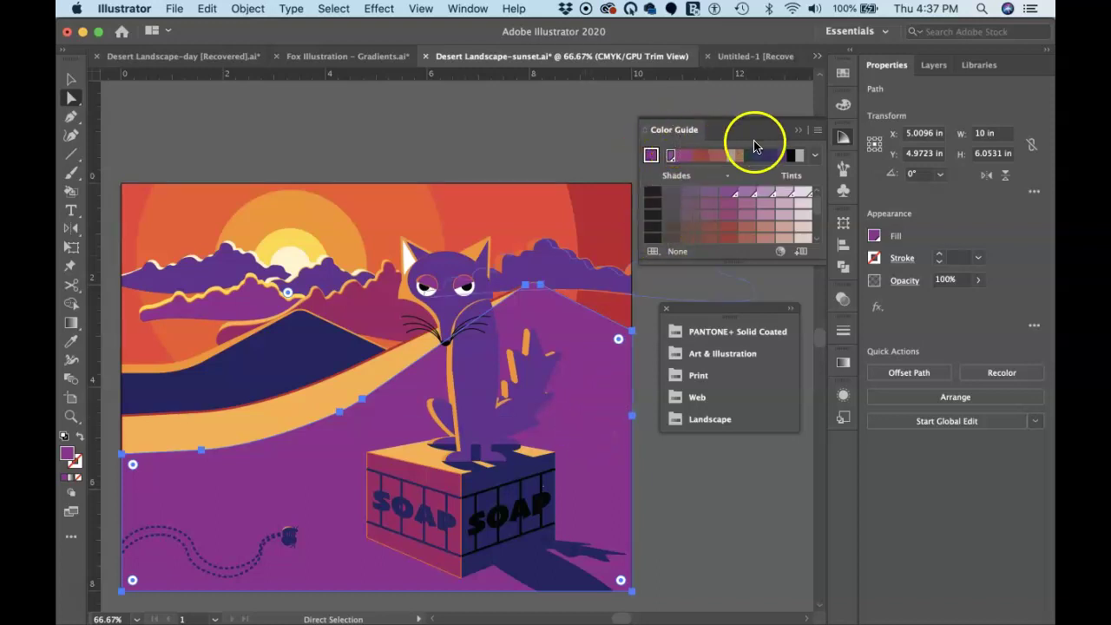
left_click(651, 158)
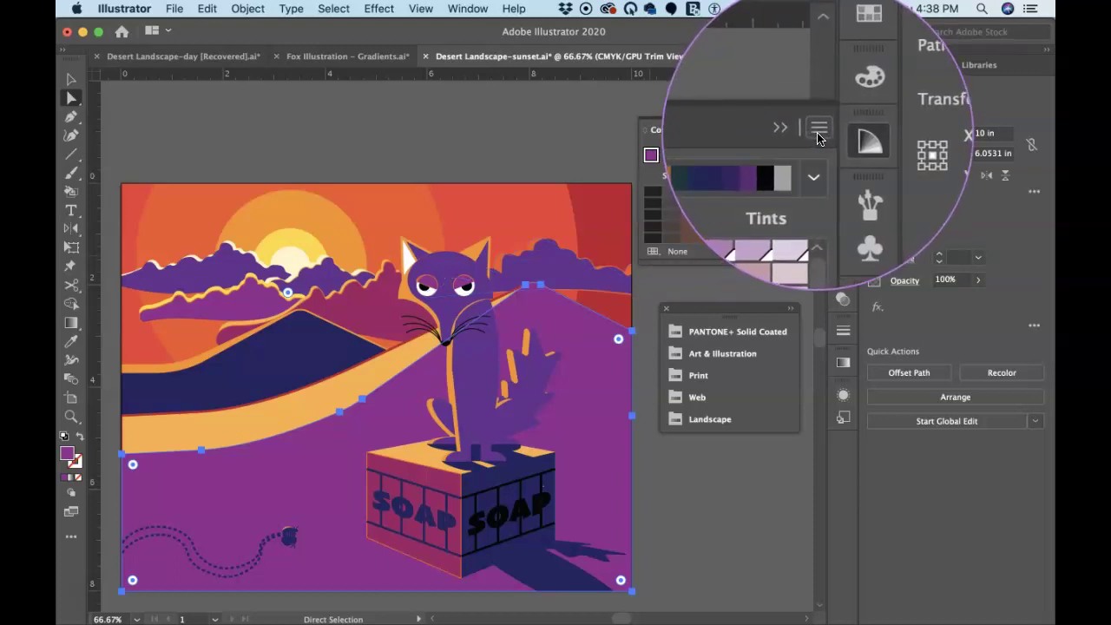
Switch the Color Guide to warm/cool variations and then to vivid/muted variations of the base purple
left_click(817, 132)
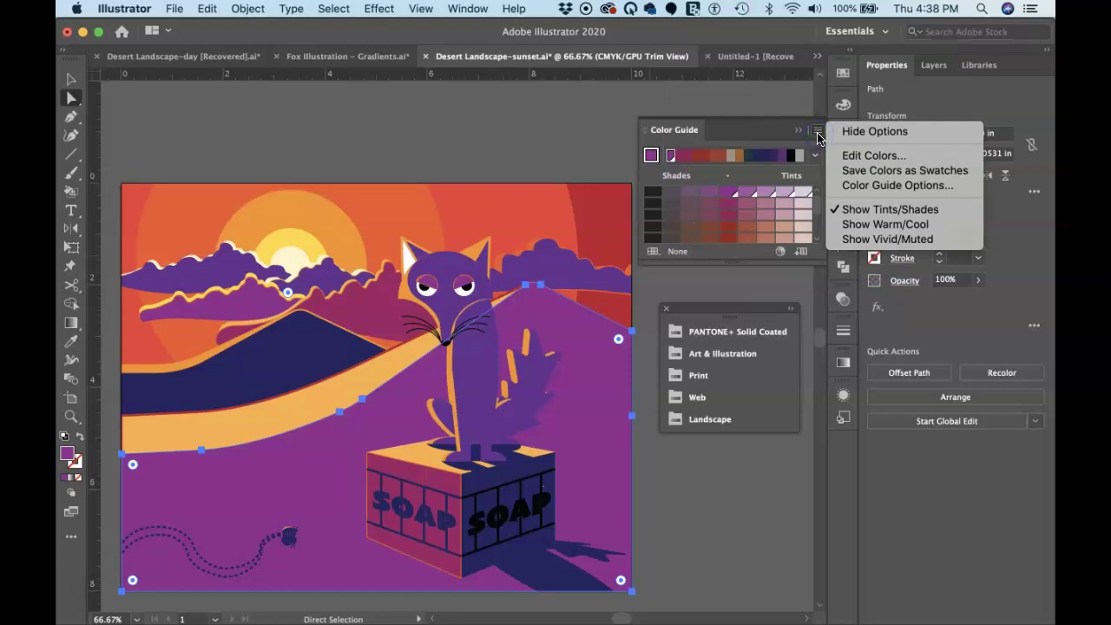
left_click(913, 225)
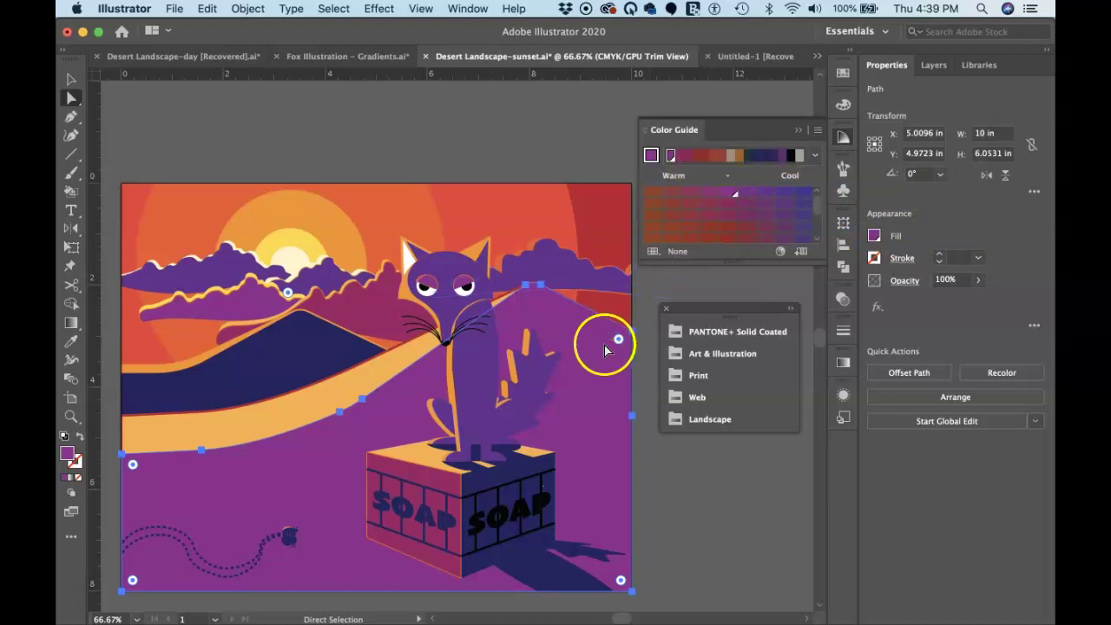
left_click(816, 130)
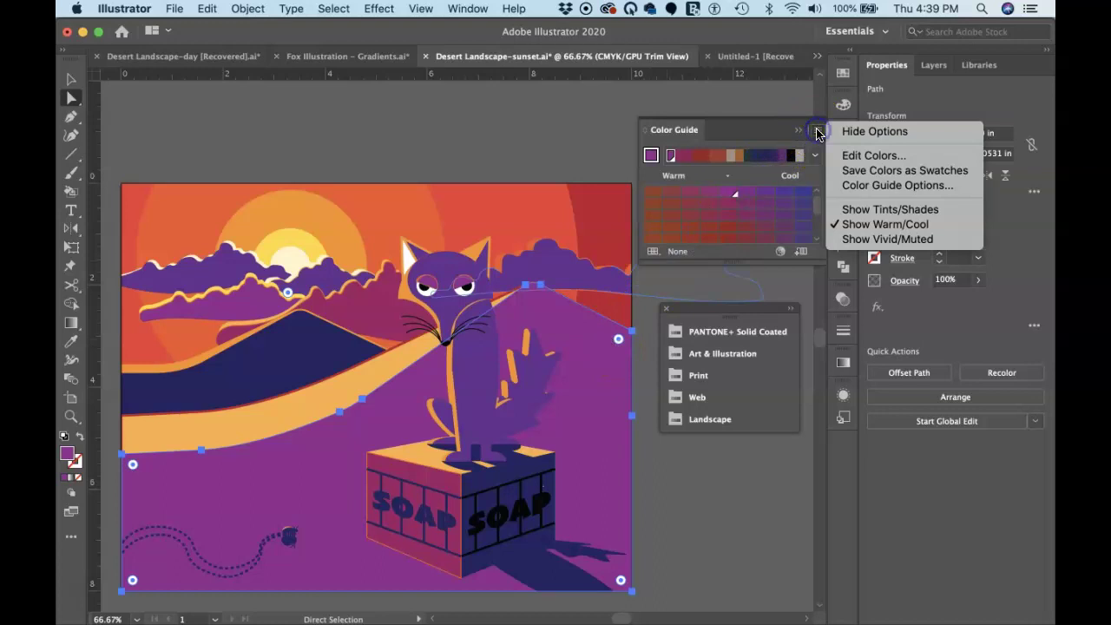
left_click(862, 239)
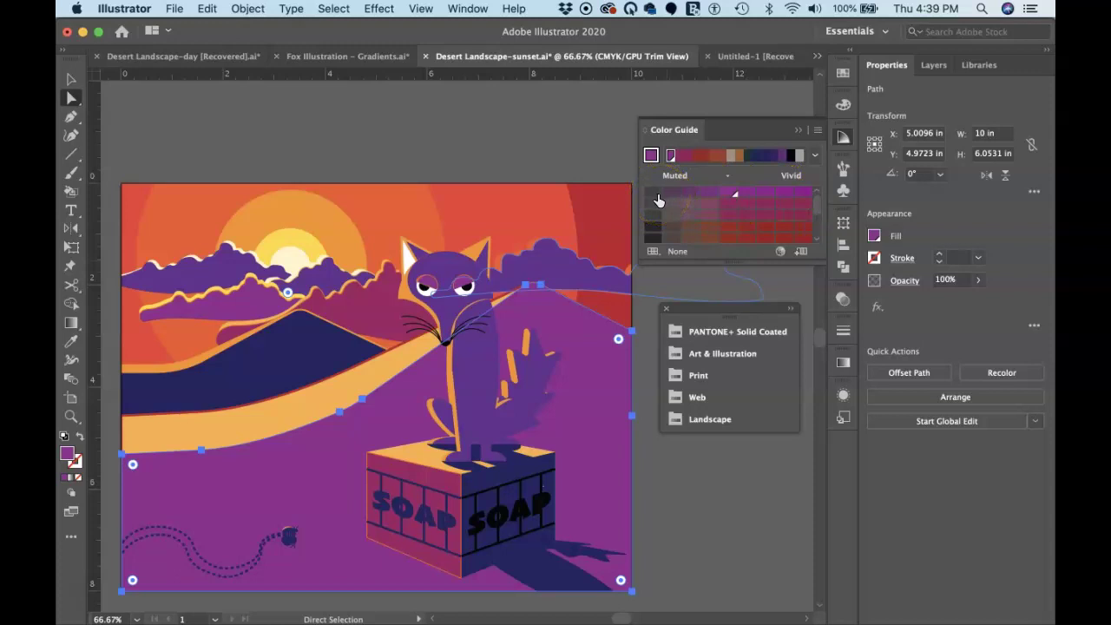
Try two vivid purple variations on the foreground hill and return its fill to the base purple
left_click(785, 192)
left_click(802, 193)
left_click(727, 191)
Switch the Color Guide variations back to warm/cool
left_click(817, 133)
left_click(818, 136)
left_click(838, 223)
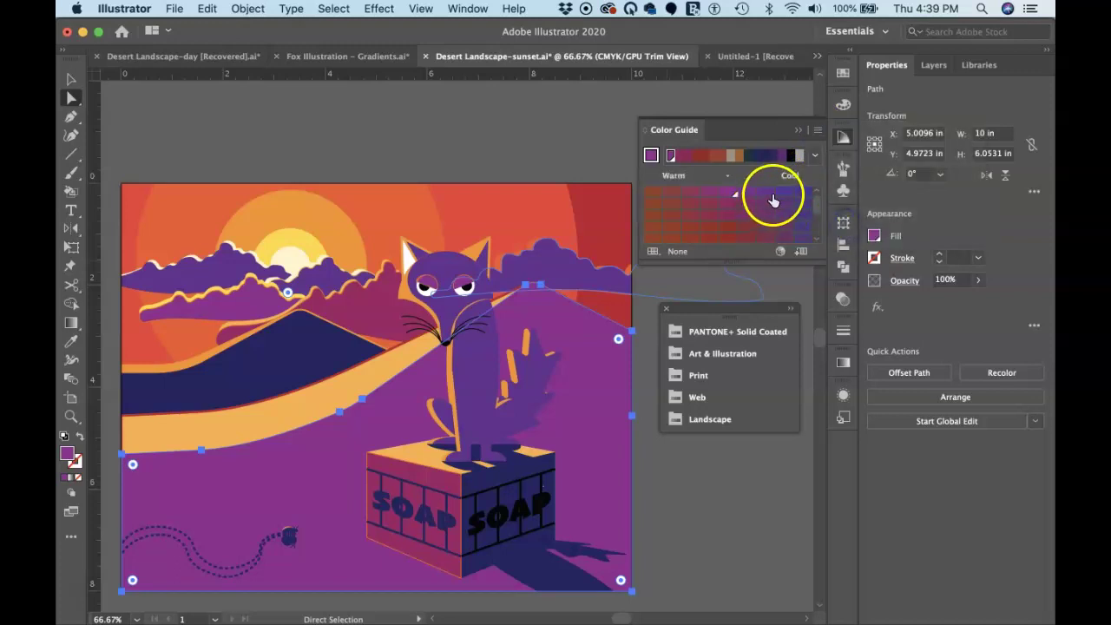
Try a cooler purple and warmer variations on the foreground hill, and restore its base purple fill
left_click(765, 195)
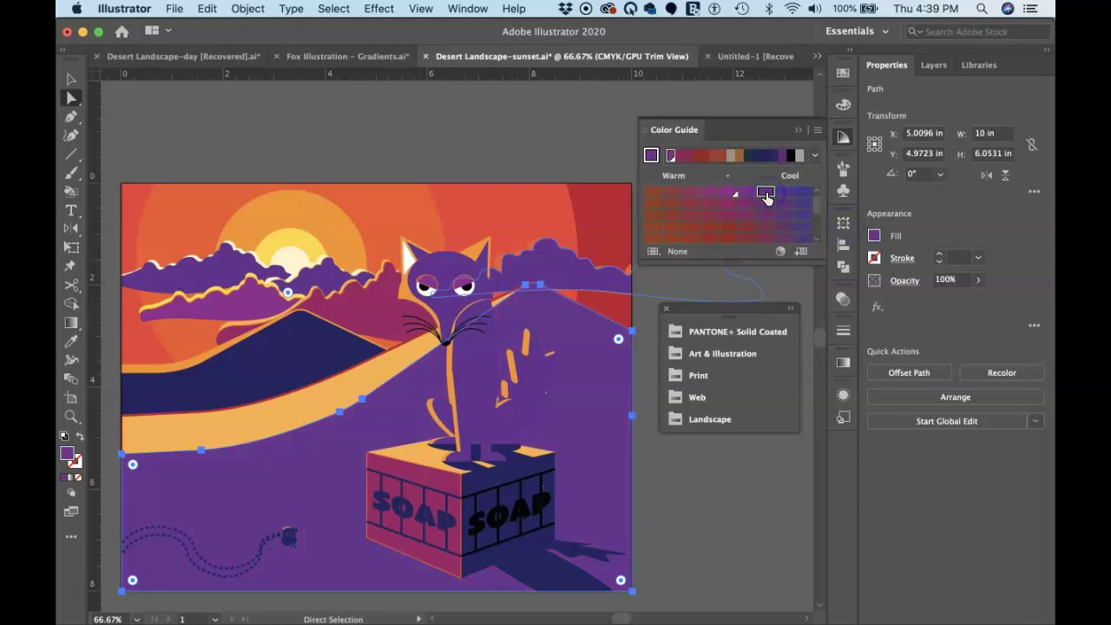
left_click(690, 191)
left_click(706, 192)
left_click(729, 193)
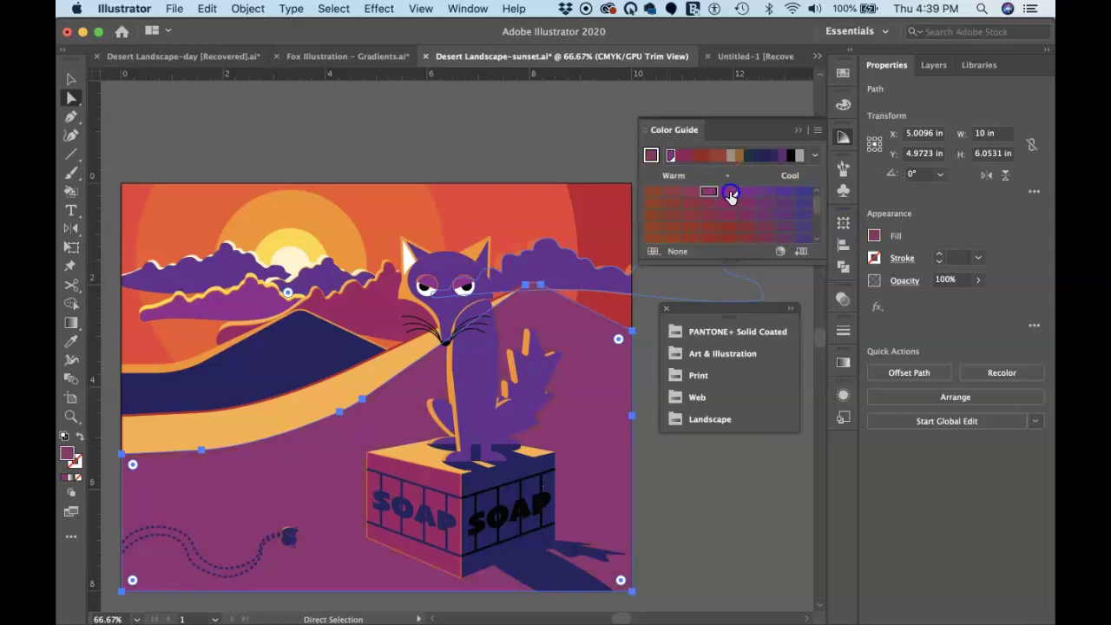
left_click(818, 131)
left_click(772, 133)
left_click(799, 156)
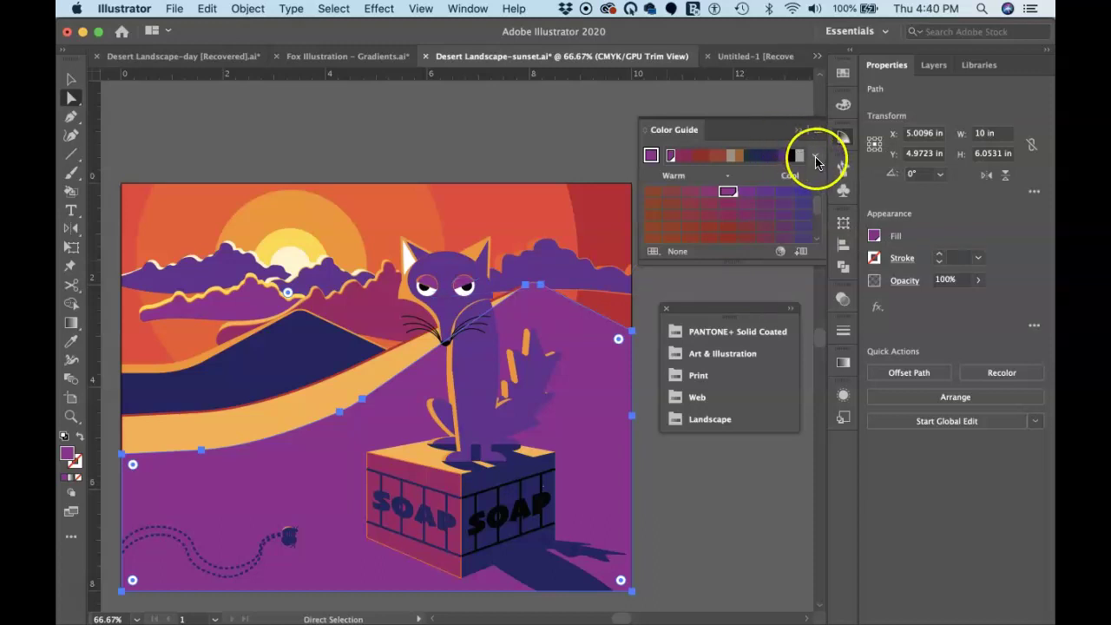
Apply the Complementary and then the Analogous harmony rule to the purple base color in the Color Guide
left_click(815, 159)
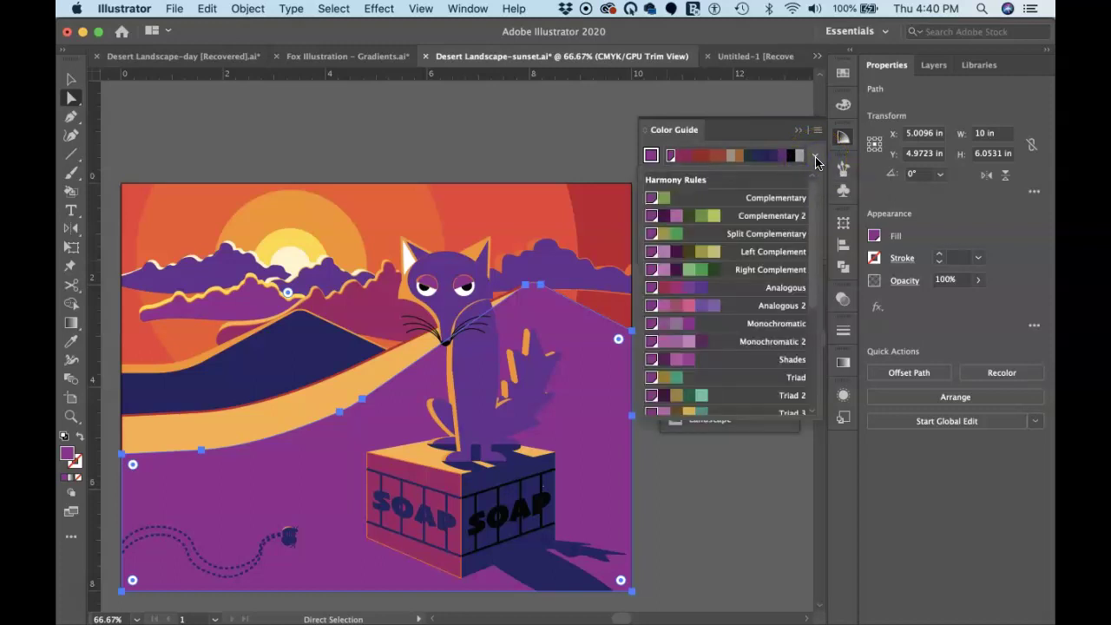
left_click(733, 200)
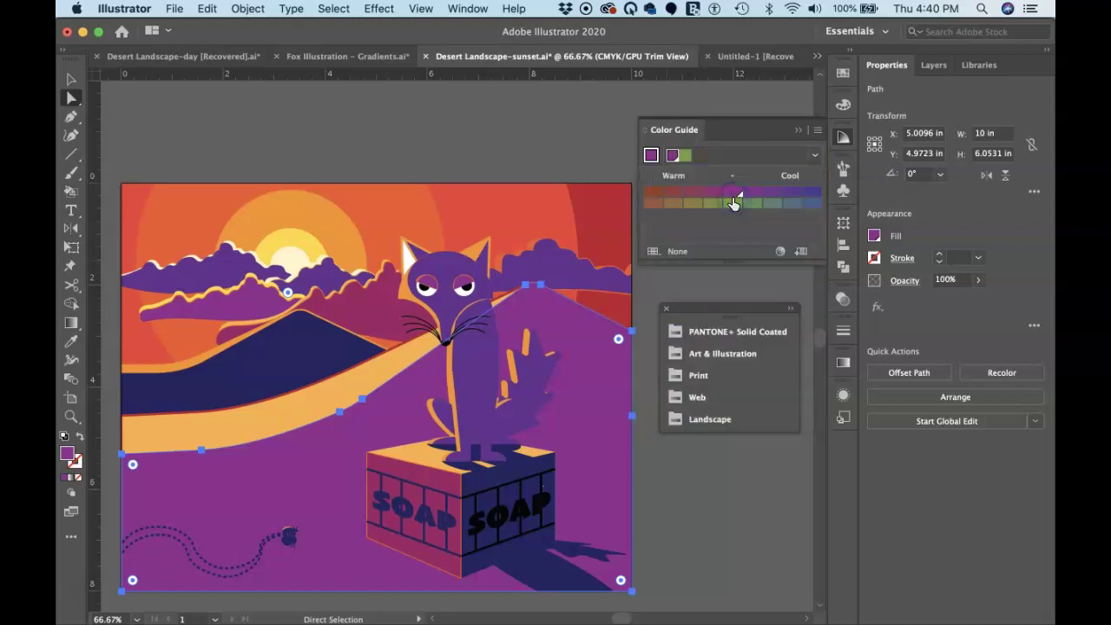
left_click(734, 198)
left_click(814, 155)
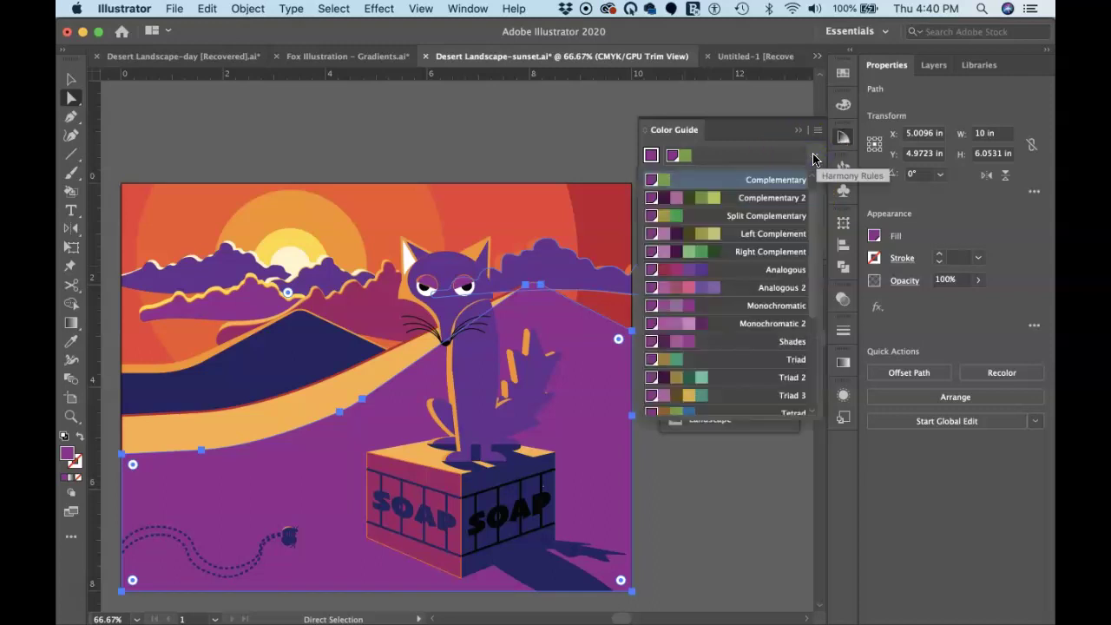
left_click(744, 271)
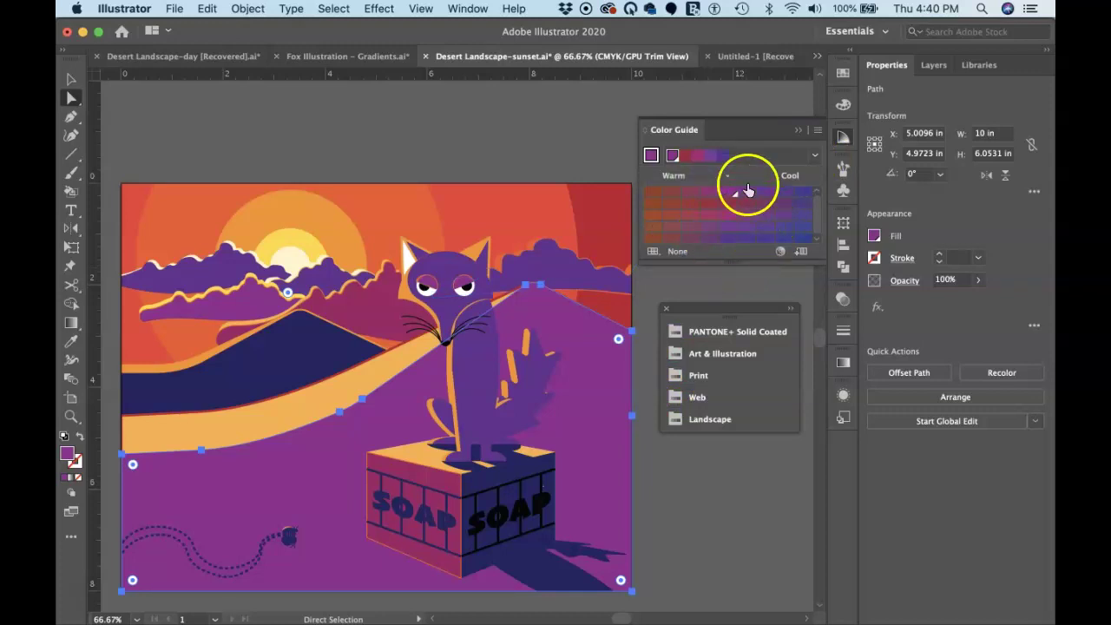
Apply the Tetrad harmony rule, try its blue and green colors on the foreground hill, and restore the purple as fill and base color
left_click(814, 155)
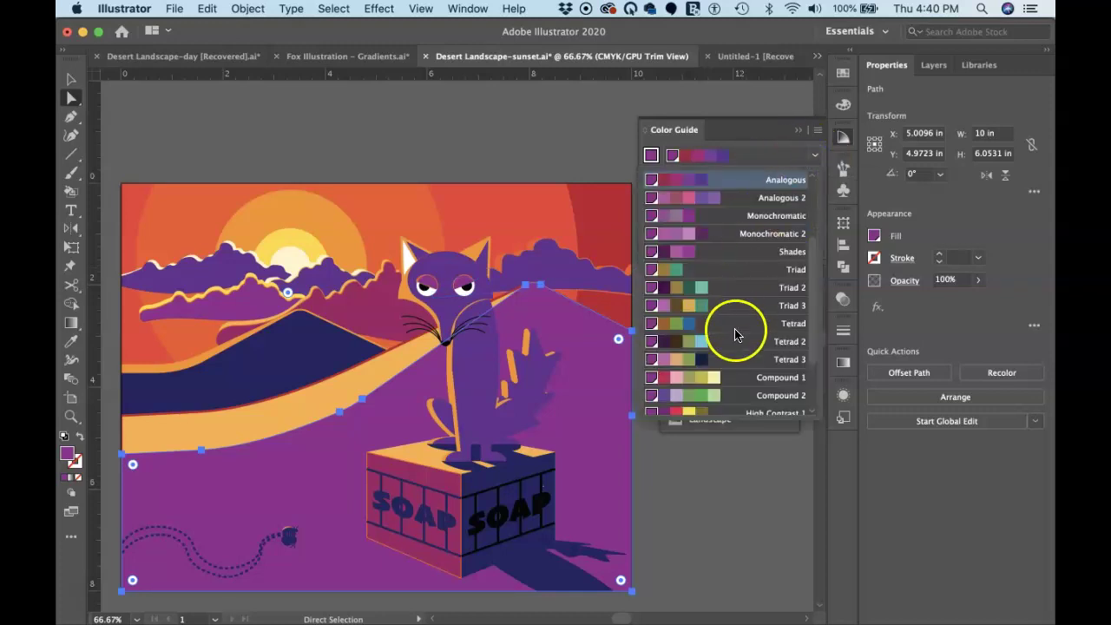
left_click(738, 326)
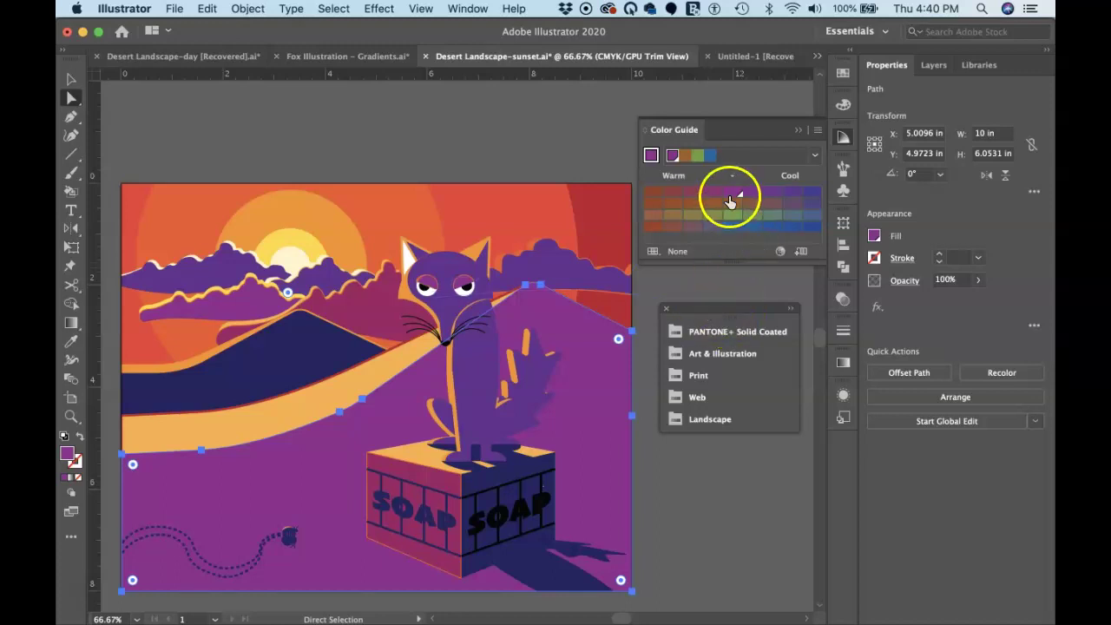
left_click(732, 229)
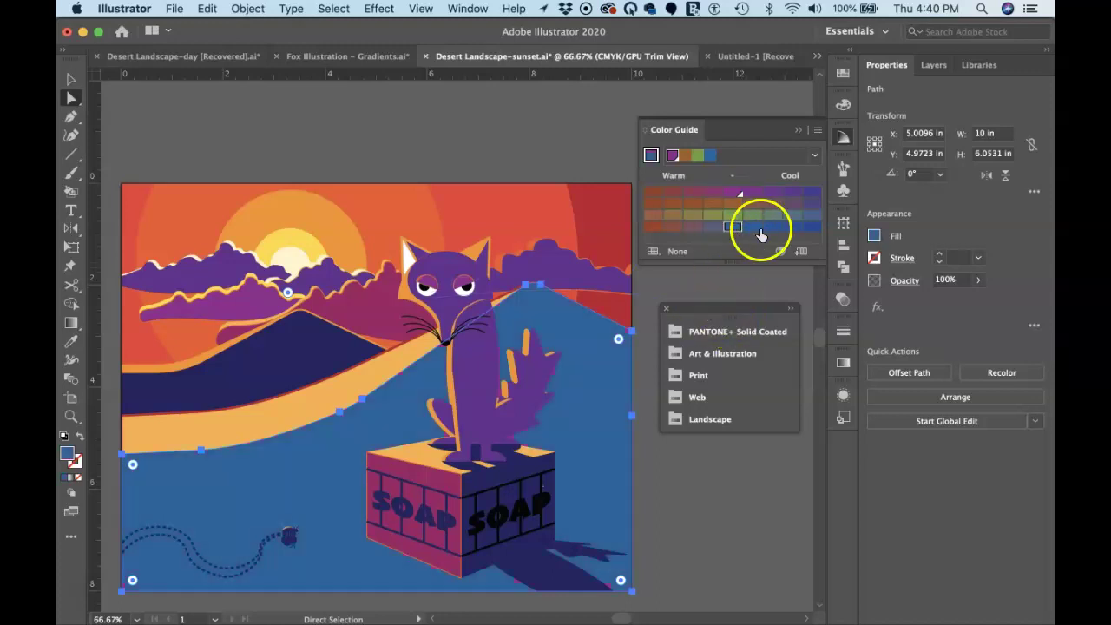
left_click(772, 214)
left_click(734, 191)
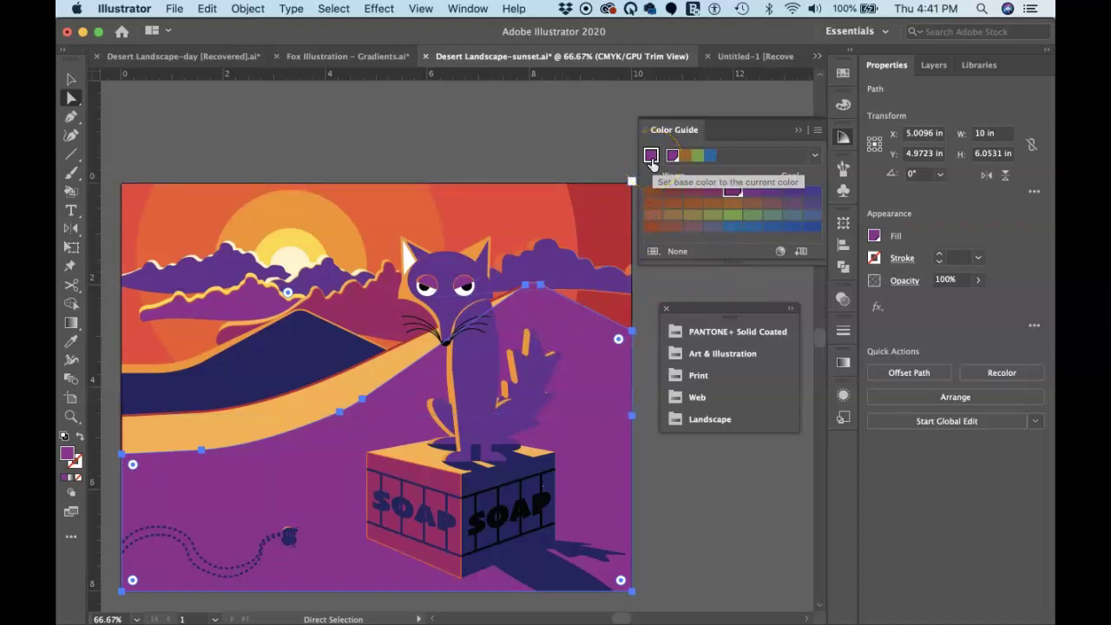
left_click(651, 157)
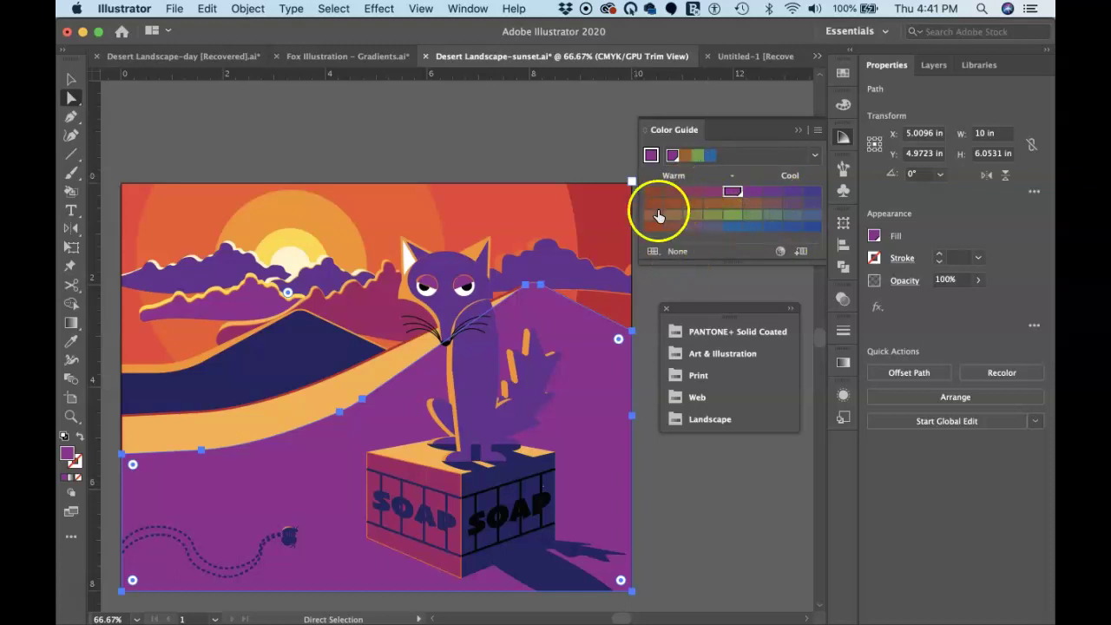
Collapse the Color Guide and close the floating swatch library group
left_click(797, 131)
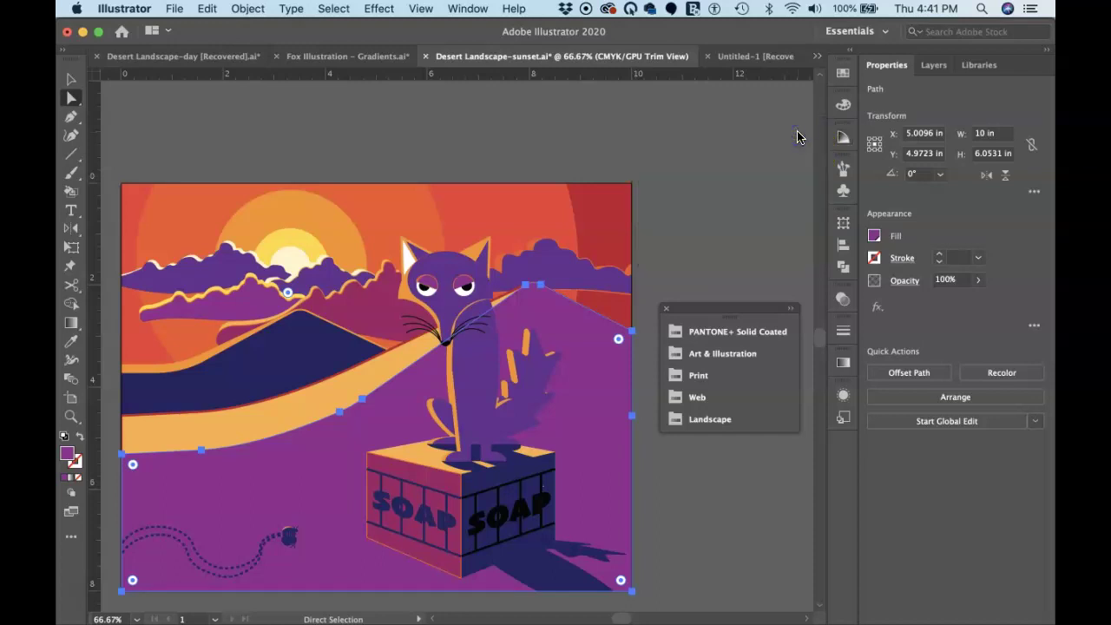
left_click(665, 309)
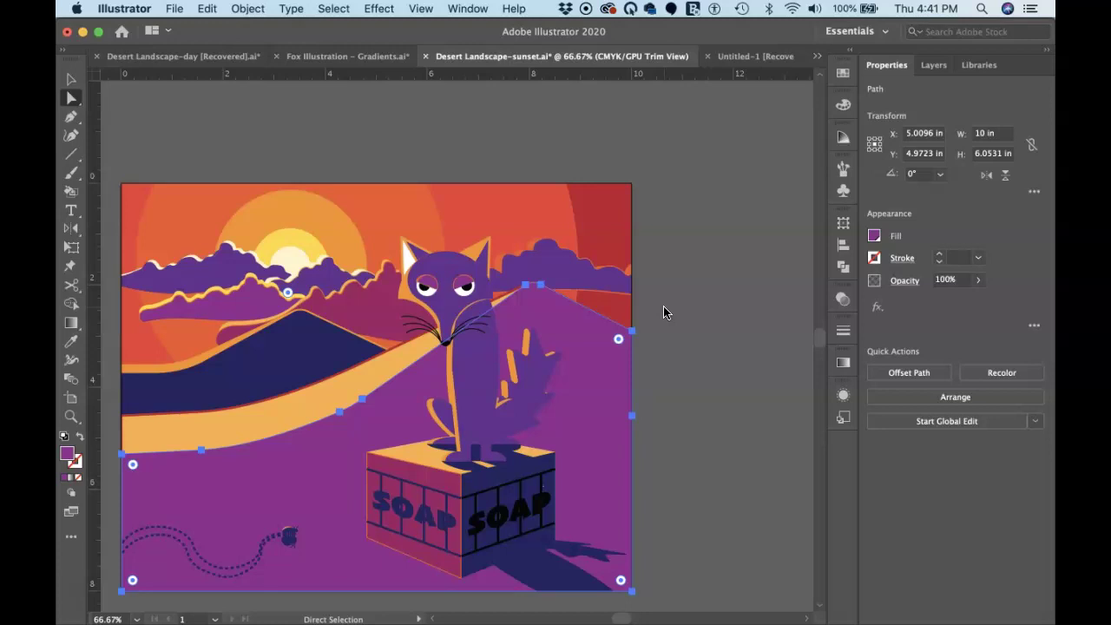
left_click_drag(597, 275, 131, 154)
key("super+z")
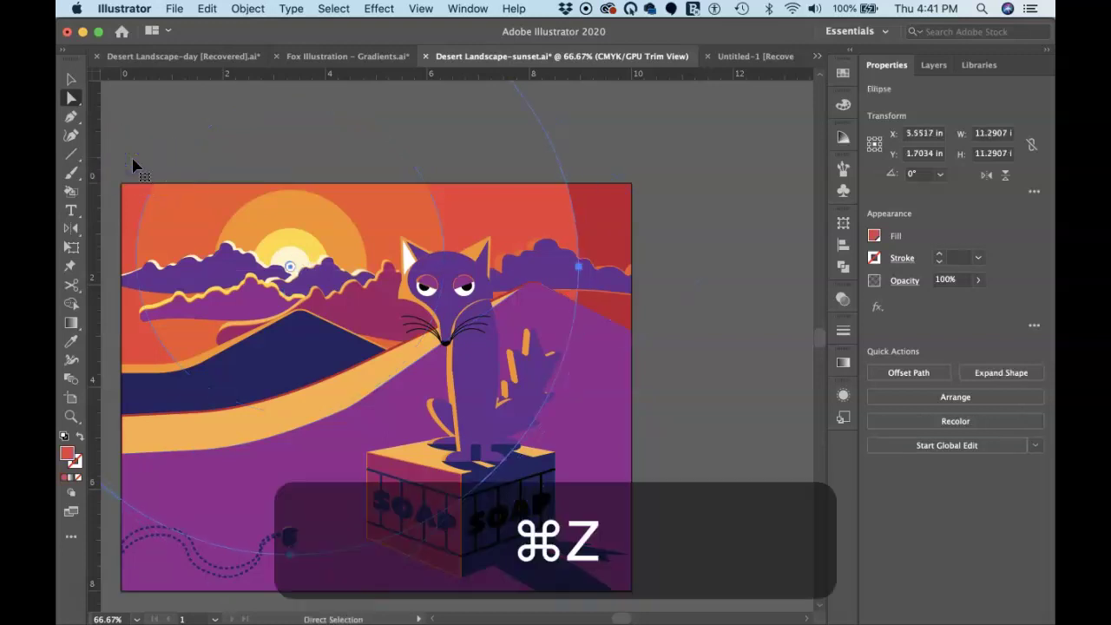
left_click(653, 154)
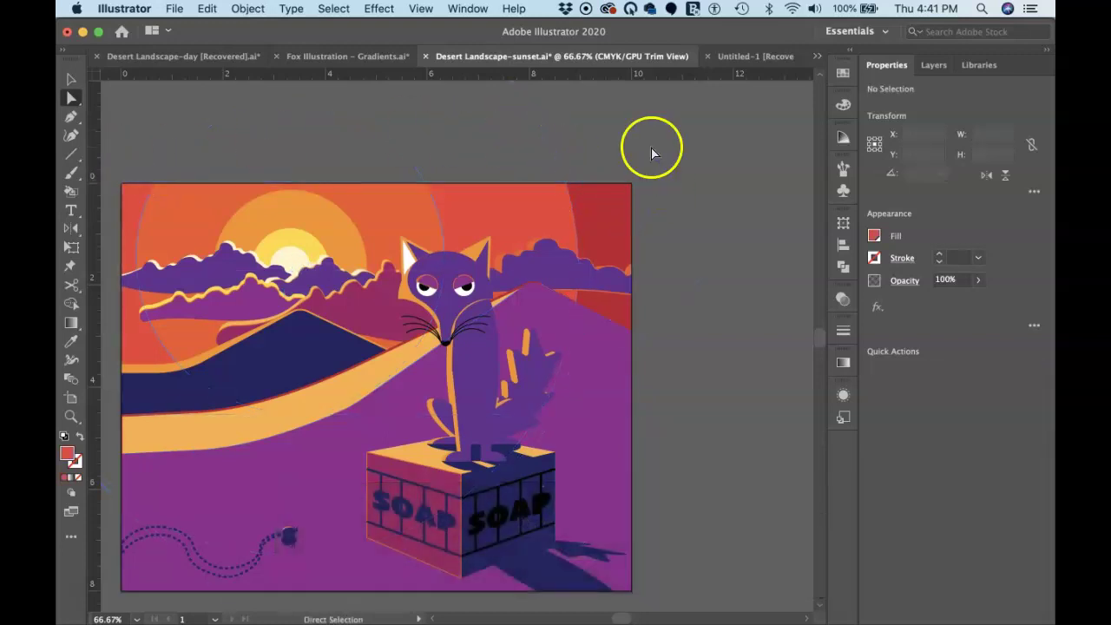
Select all the artwork in the sunset landscape with the Selection tool
key("v")
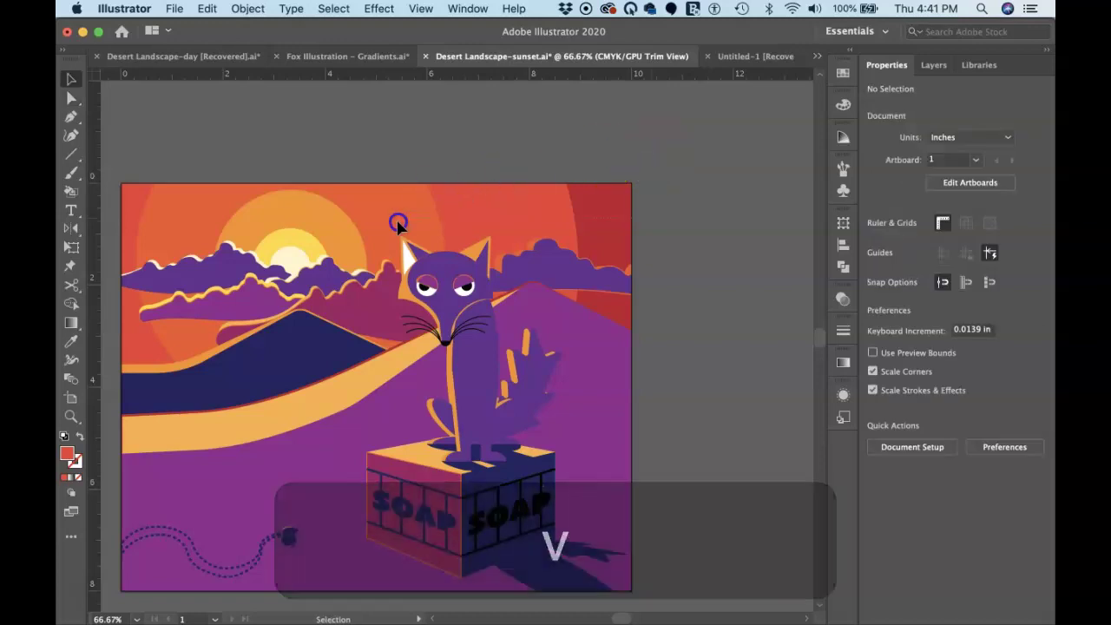
left_click_drag(170, 526, 119, 594)
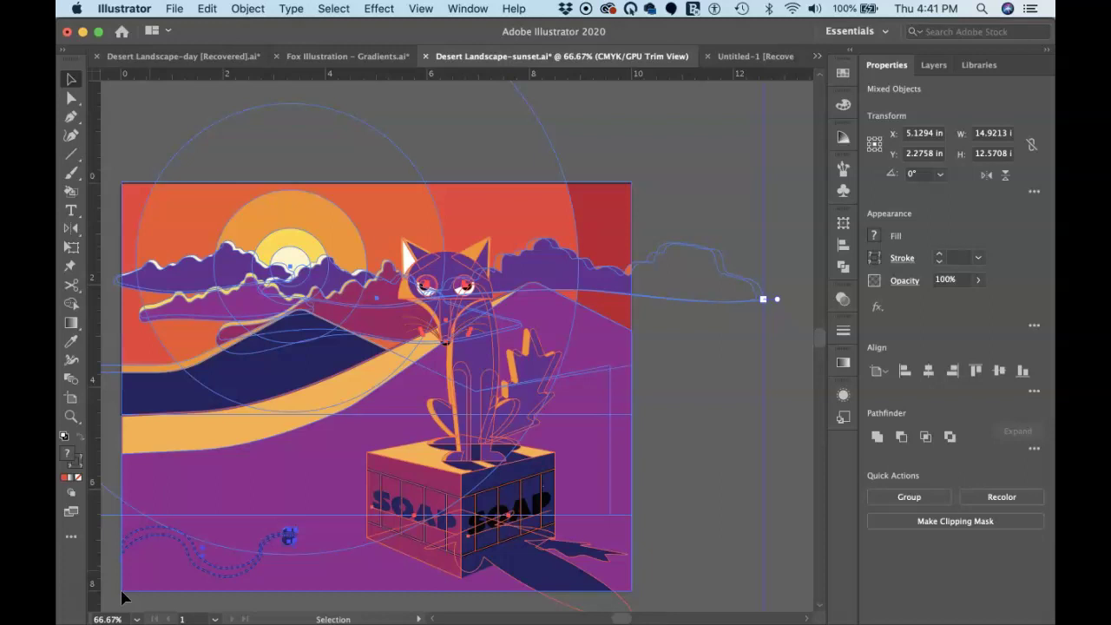
key("super+a")
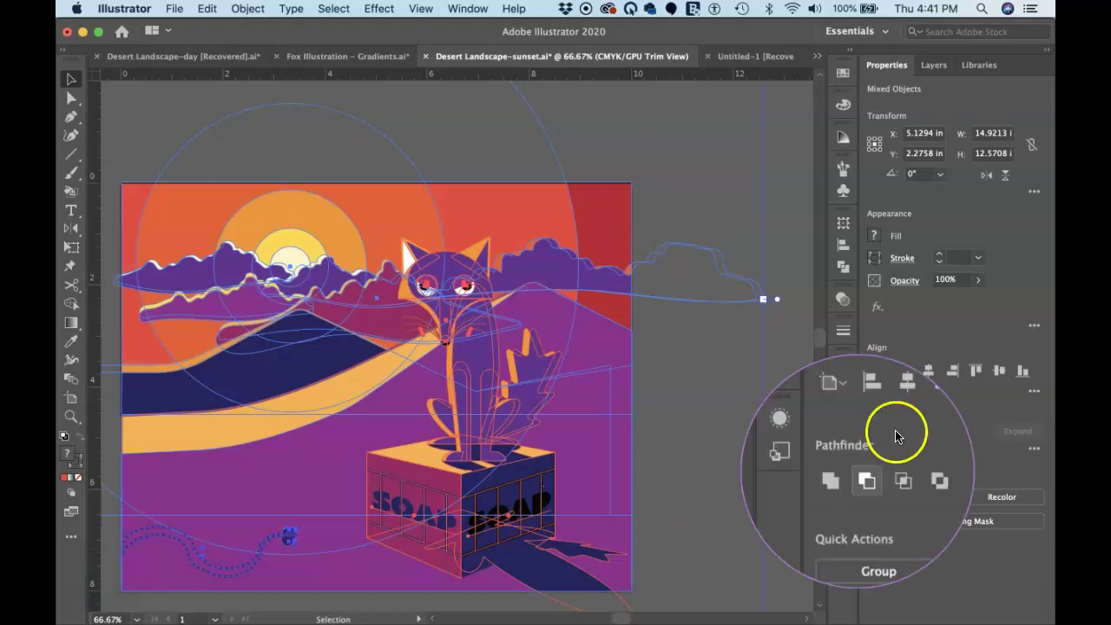
Preview the Desert Landscape and Desert Sunset color groups on the selected artwork in Recolor Artwork, and cancel the recoloring
left_click(1000, 499)
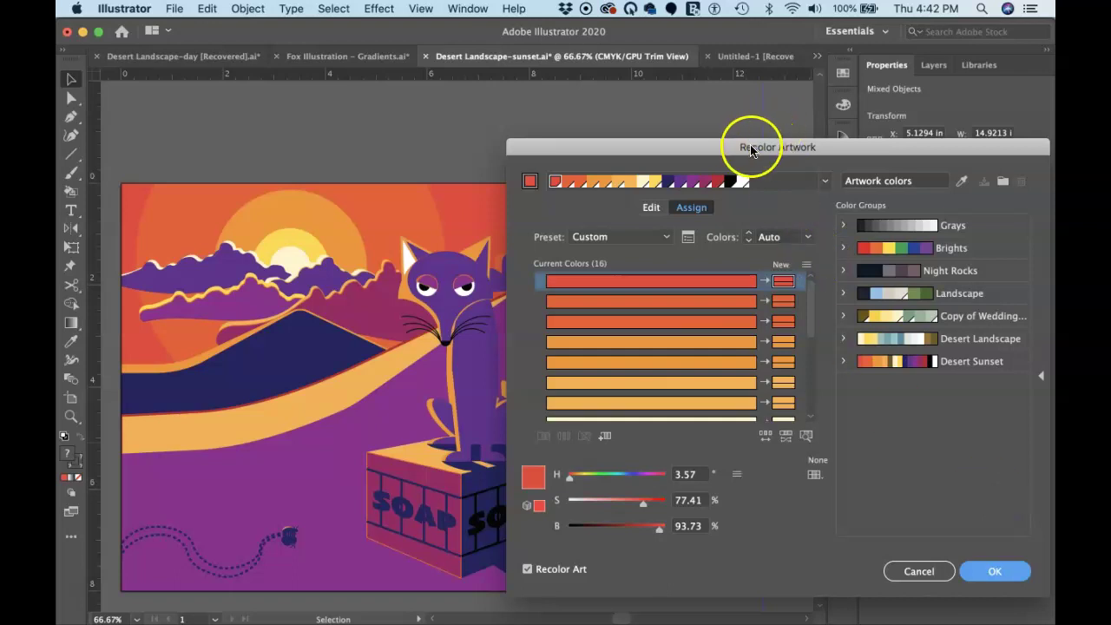
left_click_drag(747, 152, 756, 35)
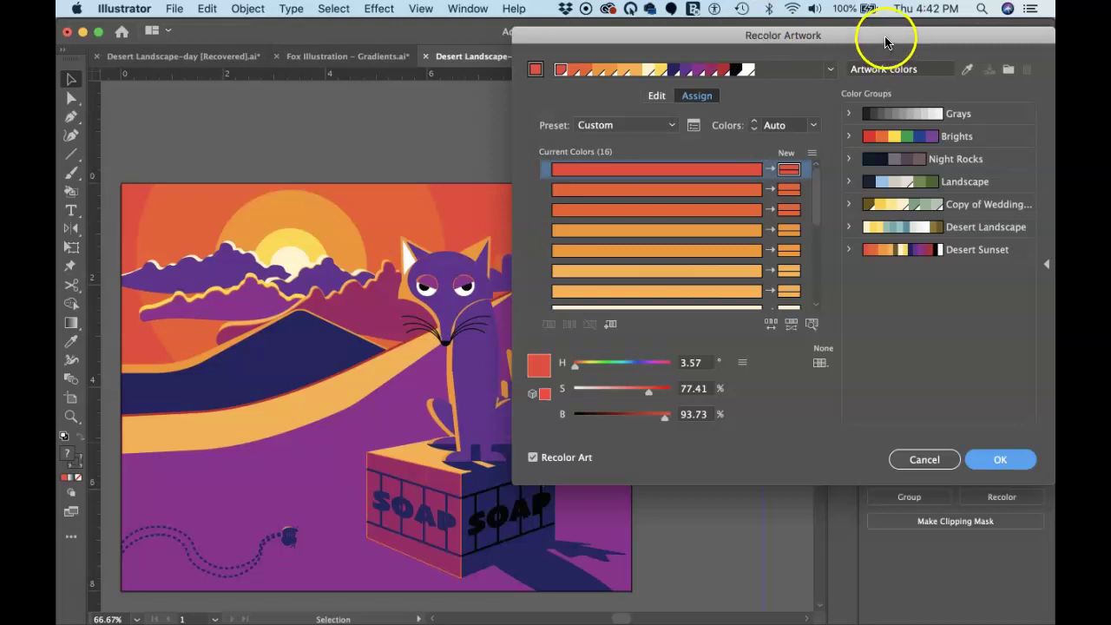
left_click_drag(886, 37, 861, 36)
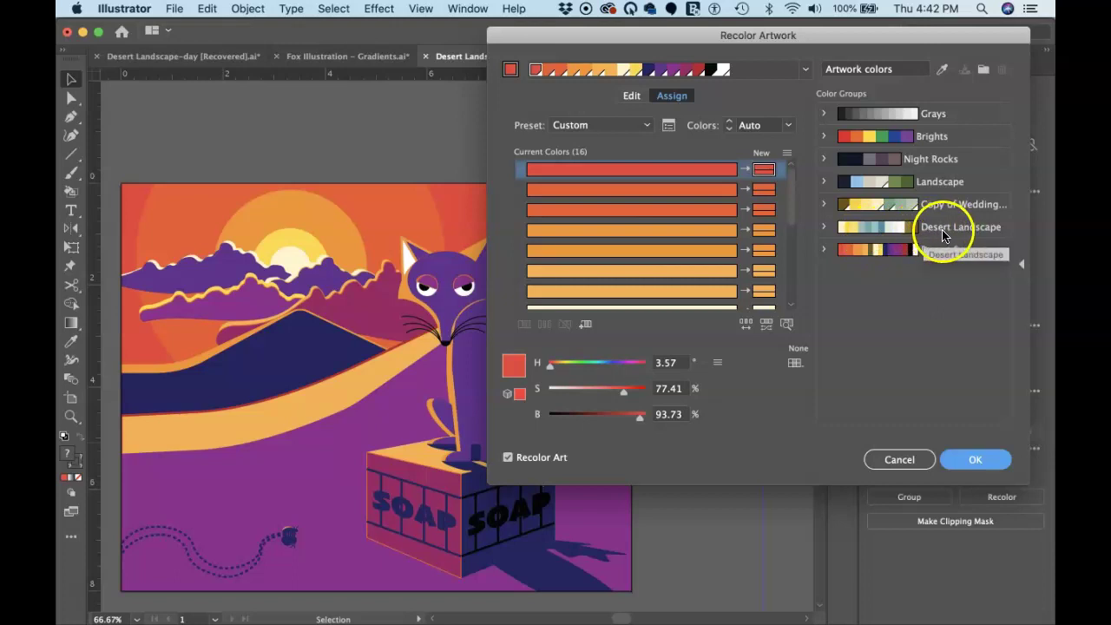
left_click(874, 229)
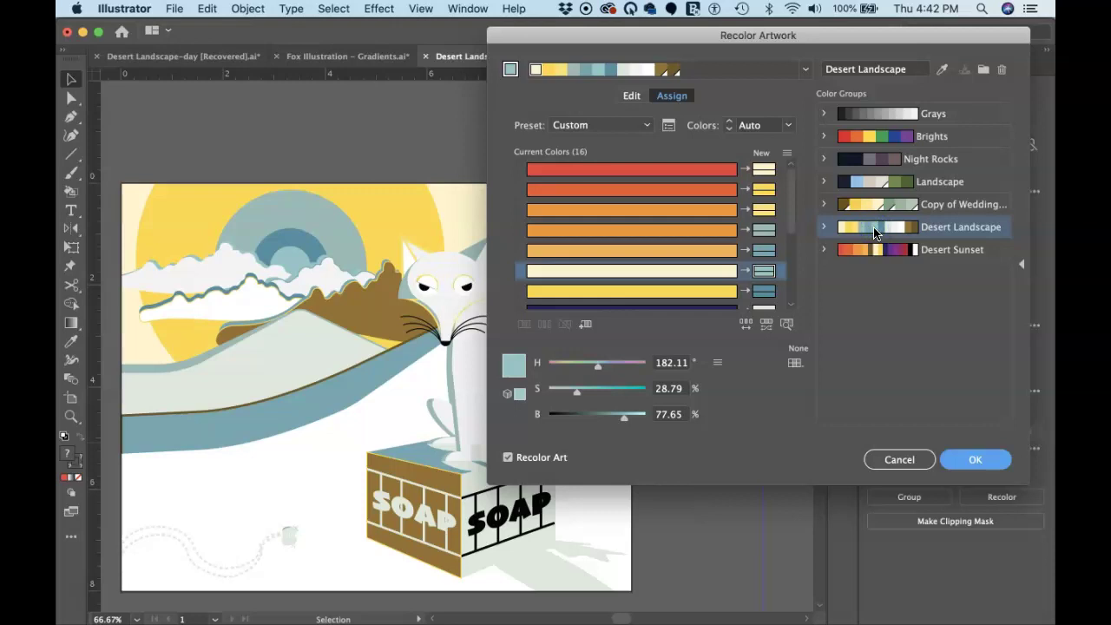
left_click(875, 250)
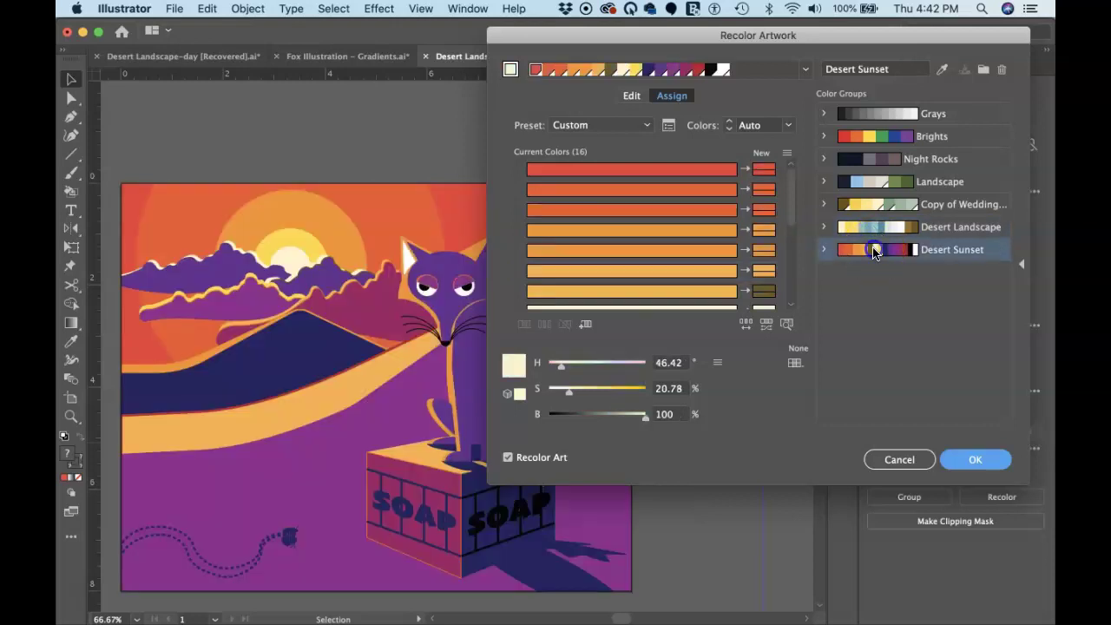
left_click(894, 461)
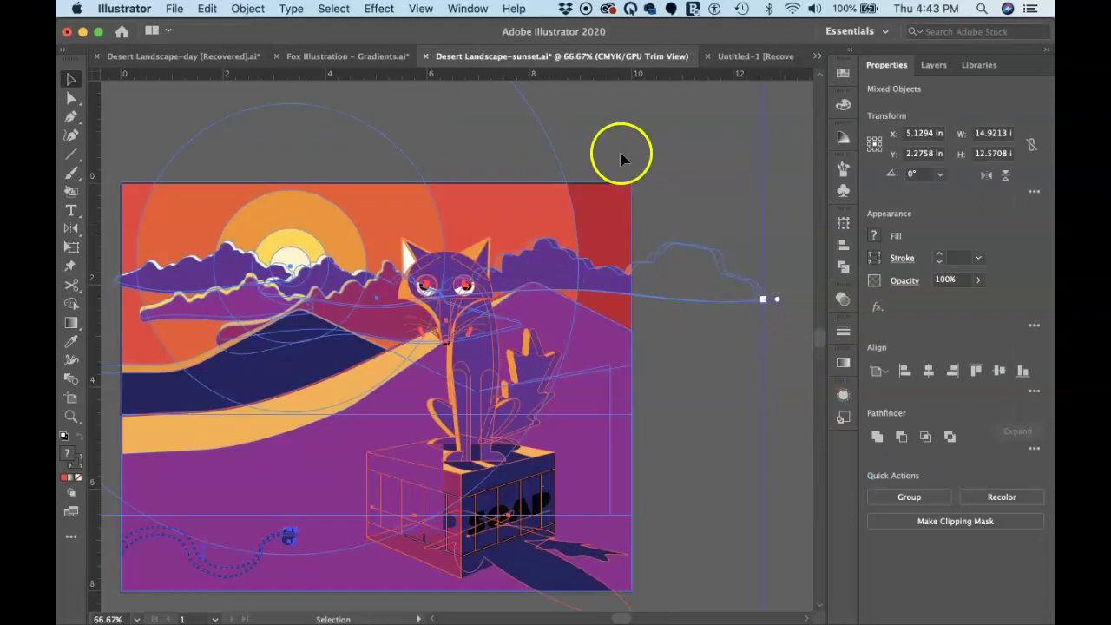
Create a color group named "Blah!" in the Swatches from the selected artwork, including swatches for tints
left_click(842, 77)
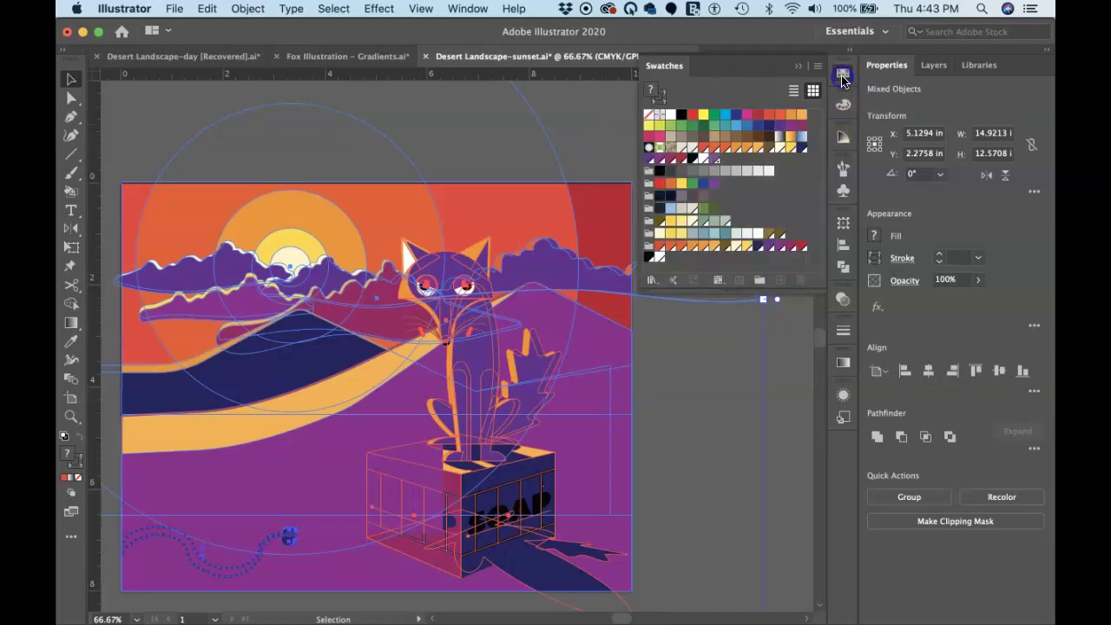
left_click(758, 282)
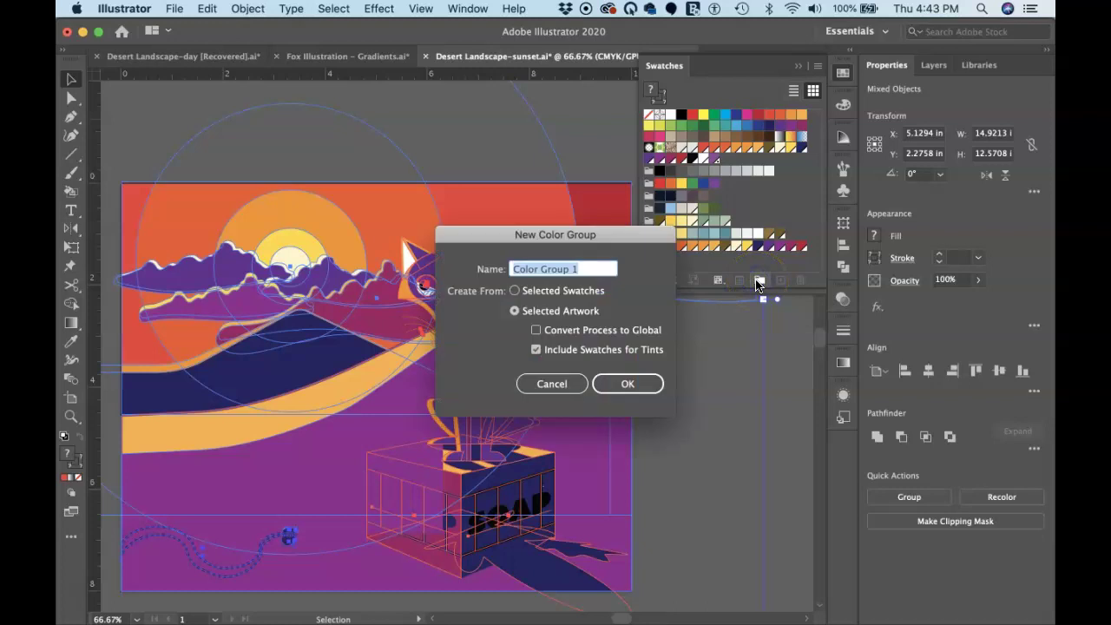
type("Bal")
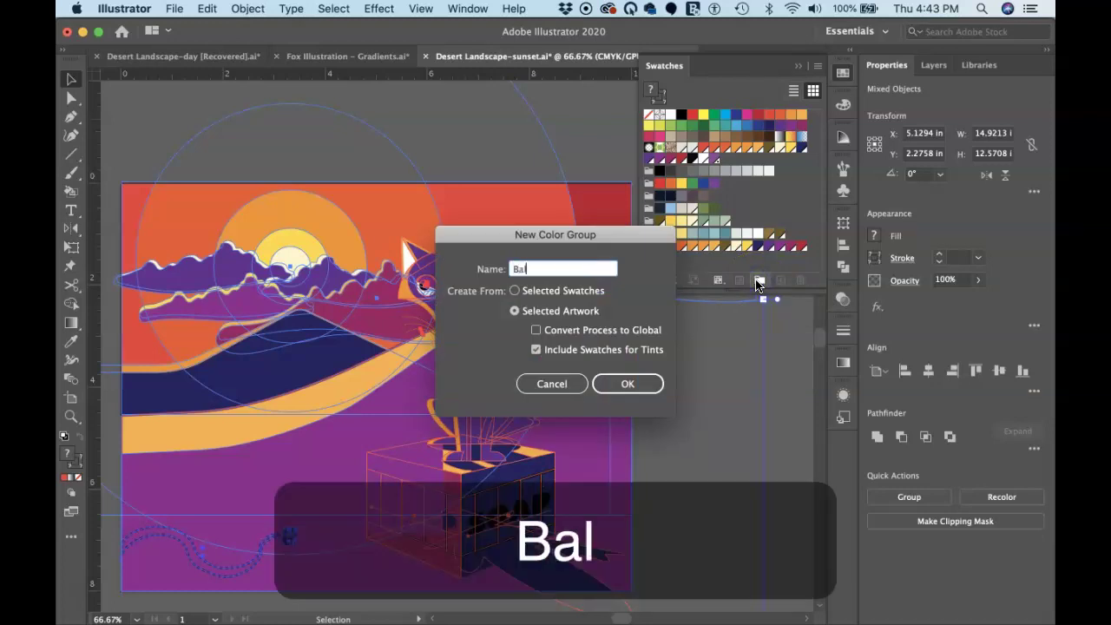
key("BackSpace")
key("BackSpace")
type("lah")
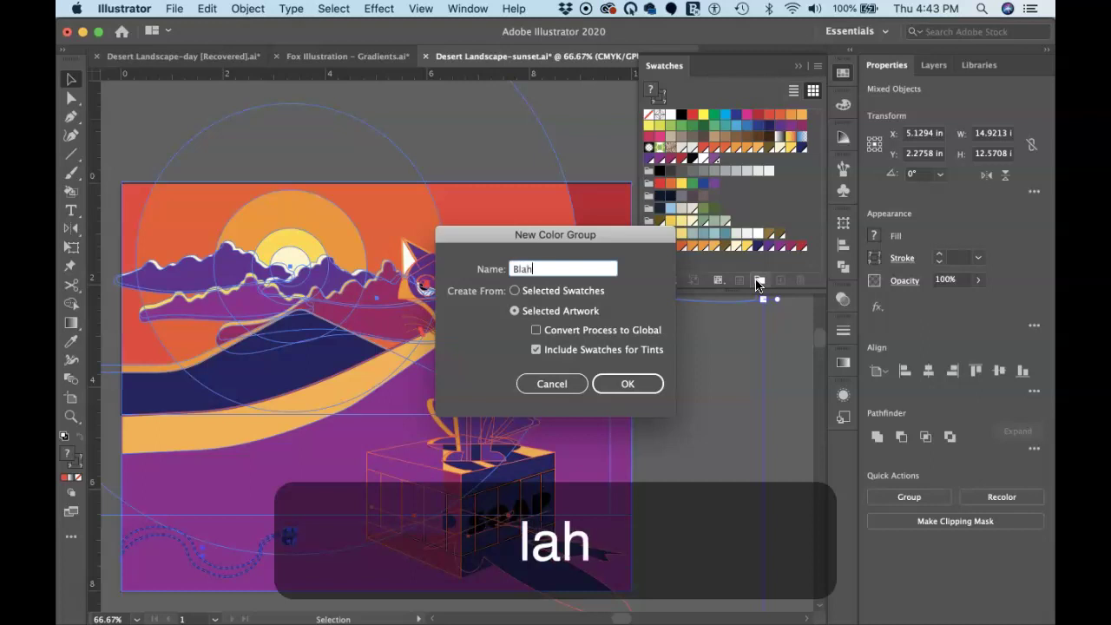
type("!")
left_click(633, 384)
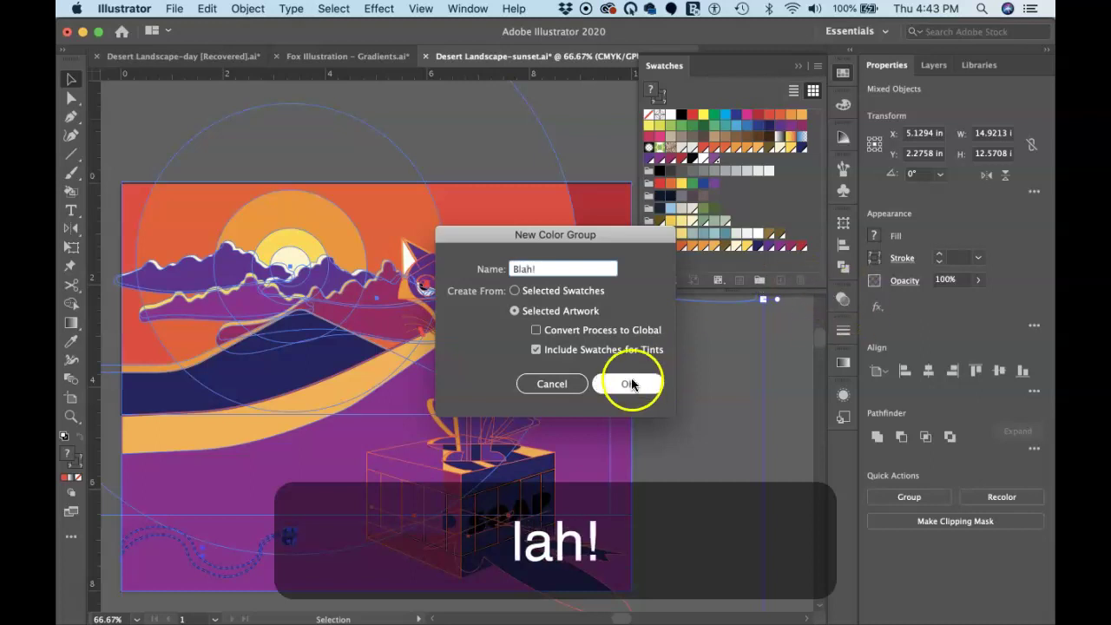
Delete the "Blah!" color group from the Swatches and confirm the deletion
left_click(702, 282)
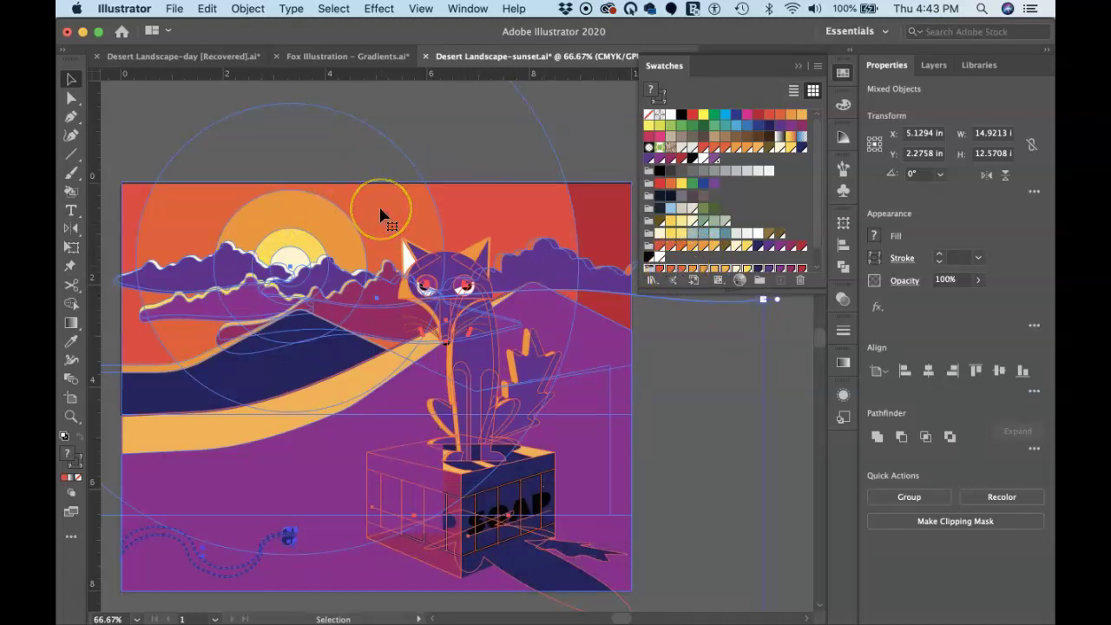
left_click(797, 280)
left_click(608, 350)
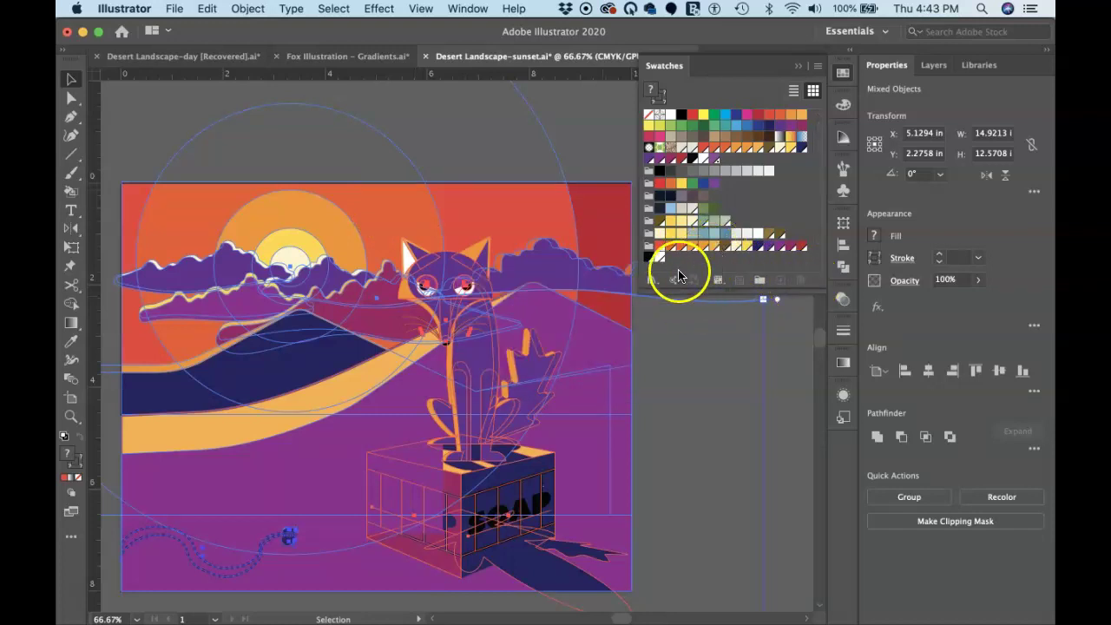
Show the Color Guide and open Recolor Artwork for the selected sunset landscape artwork
left_click(840, 138)
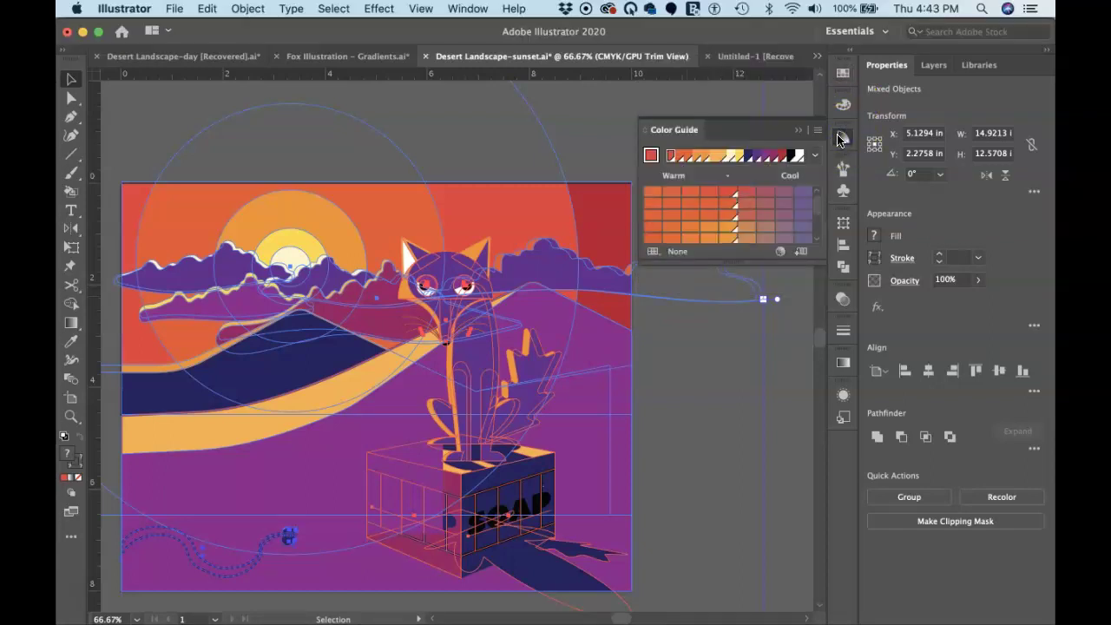
mouse_move(841, 139)
left_mouse_down()
mouse_move(842, 109)
mouse_move(840, 124)
left_mouse_up()
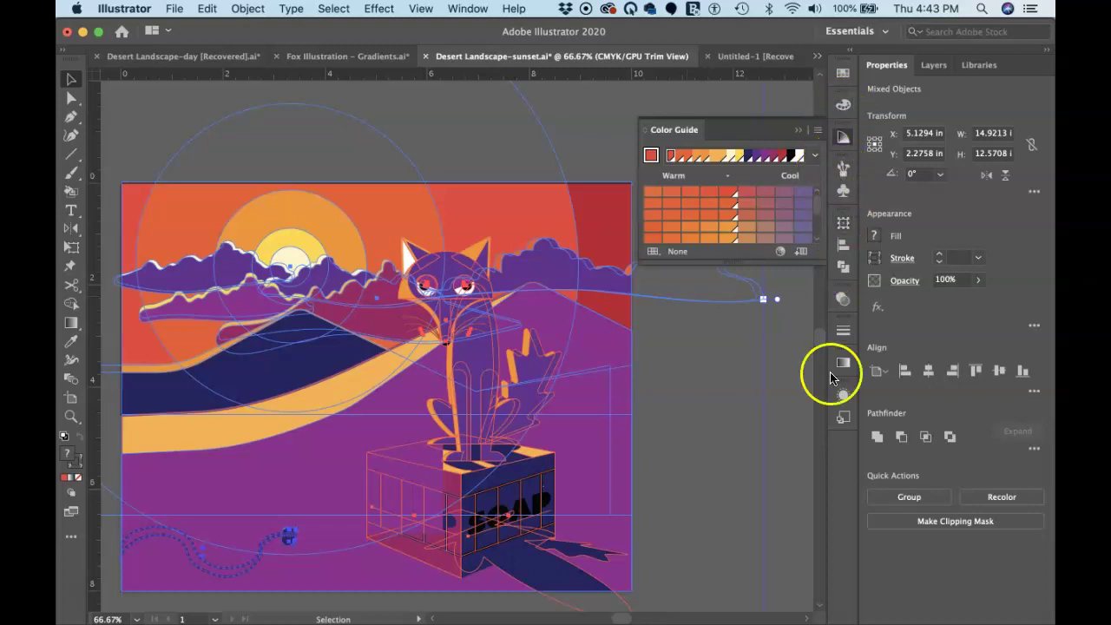
left_click(1000, 497)
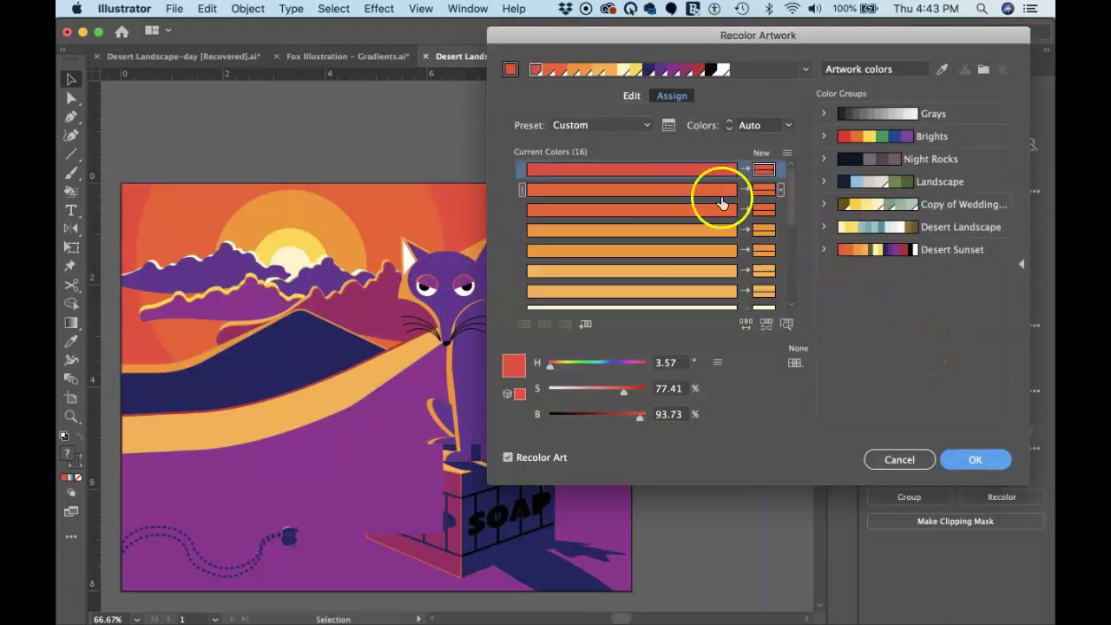
Check the individual colors inside the Desert Sunset, Desert Landscape and Copy of Wedding color groups
left_click(823, 250)
left_click(824, 250)
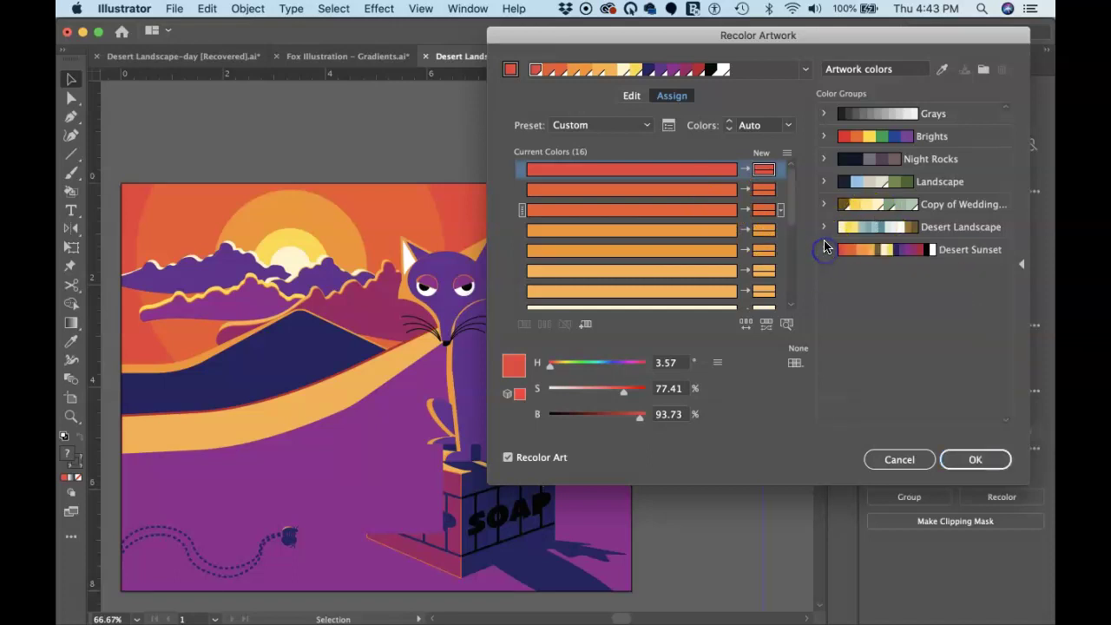
left_click(823, 227)
left_click(823, 228)
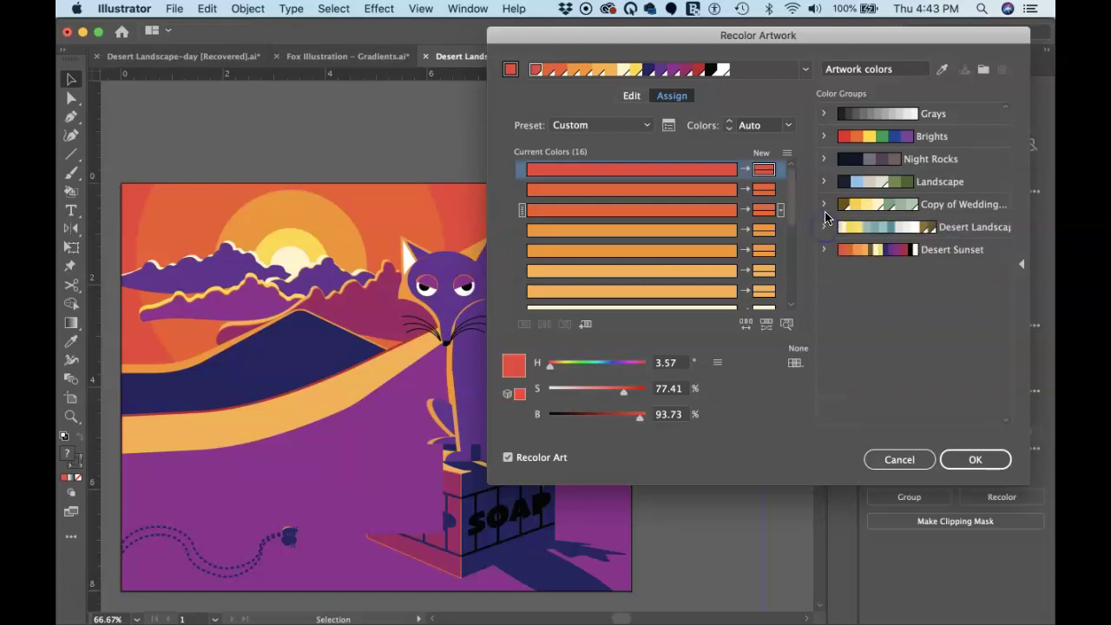
left_click(824, 205)
left_click(825, 206)
Adjust the new color of the first red in the current colors to hue 0°, saturation 76% and brightness 98%
left_click(704, 250)
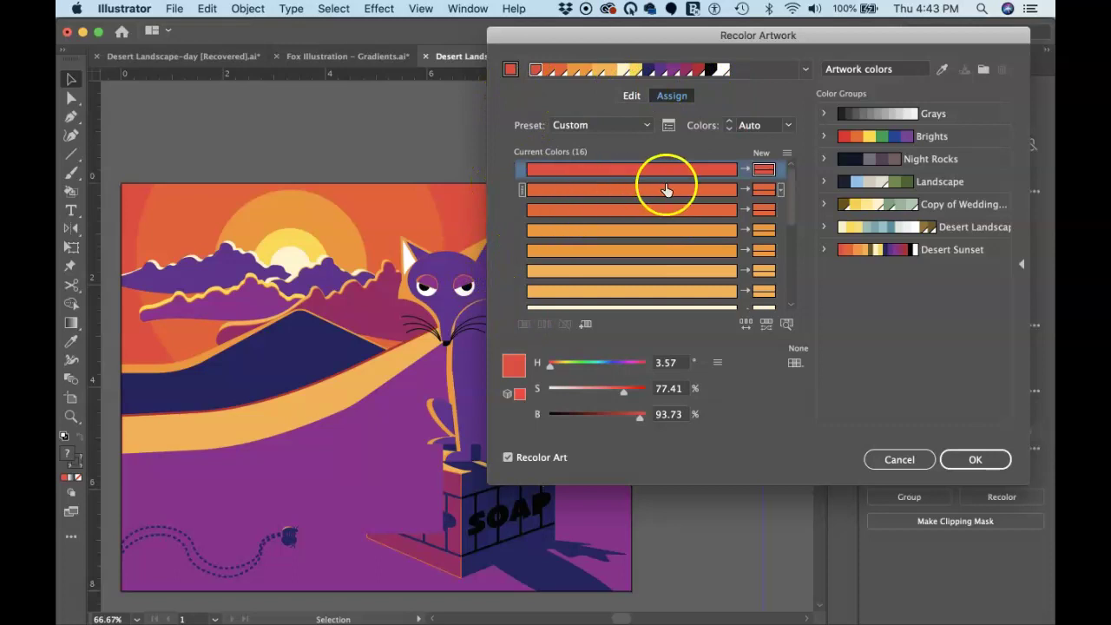
mouse_move(788, 181)
left_mouse_down()
mouse_move(791, 289)
mouse_move(797, 164)
left_mouse_up()
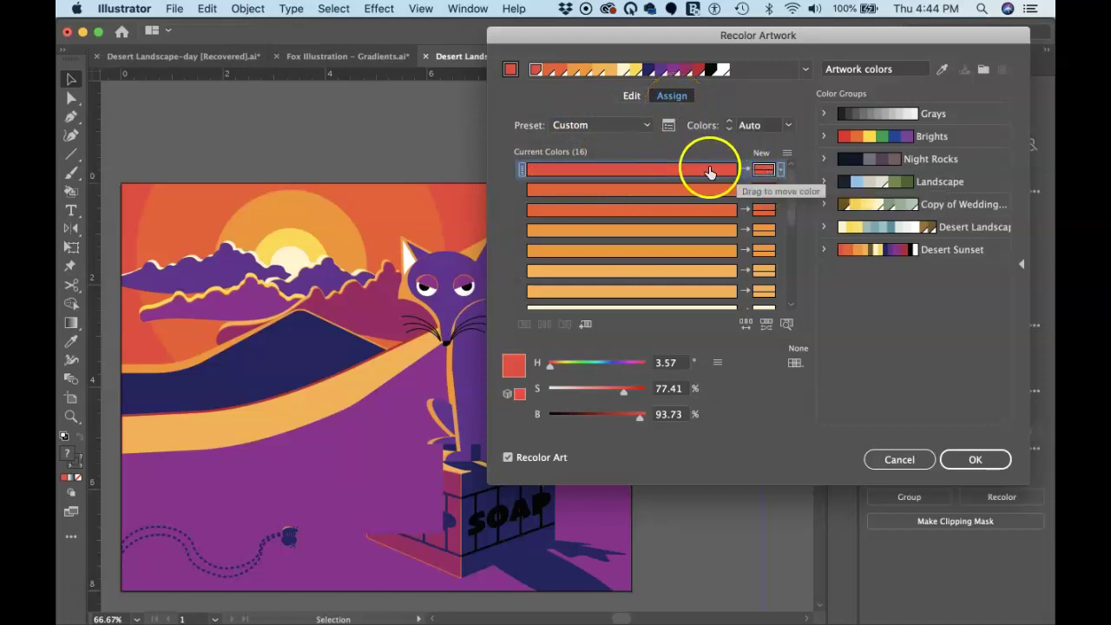
left_click_drag(699, 173, 690, 169)
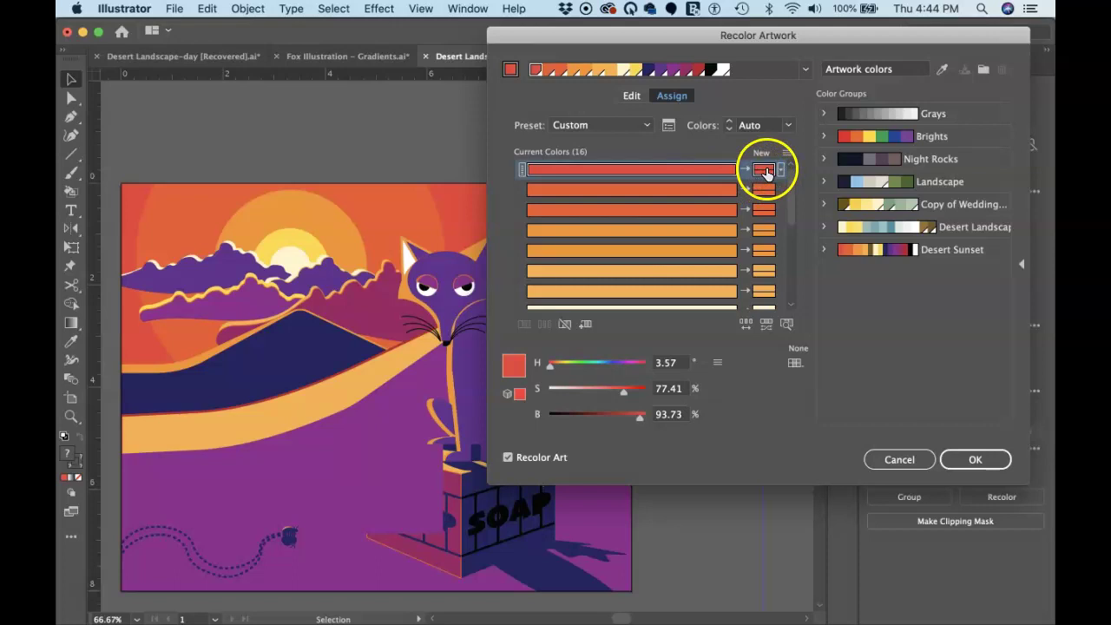
left_click(552, 372)
left_click_drag(552, 372, 558, 373)
left_click_drag(565, 371, 548, 371)
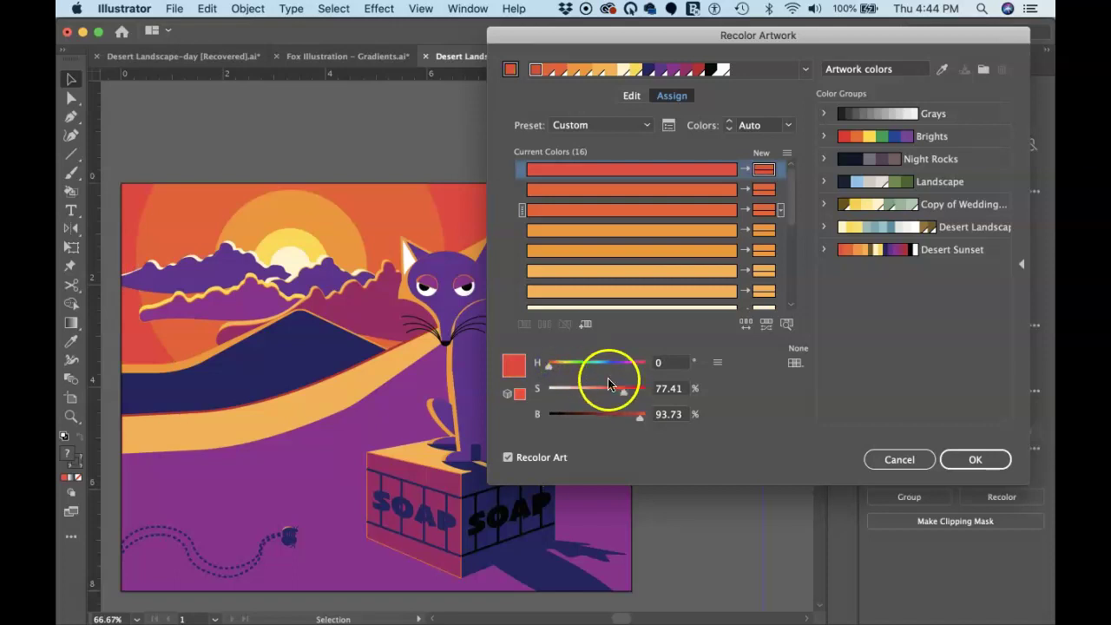
left_click_drag(623, 397, 644, 418)
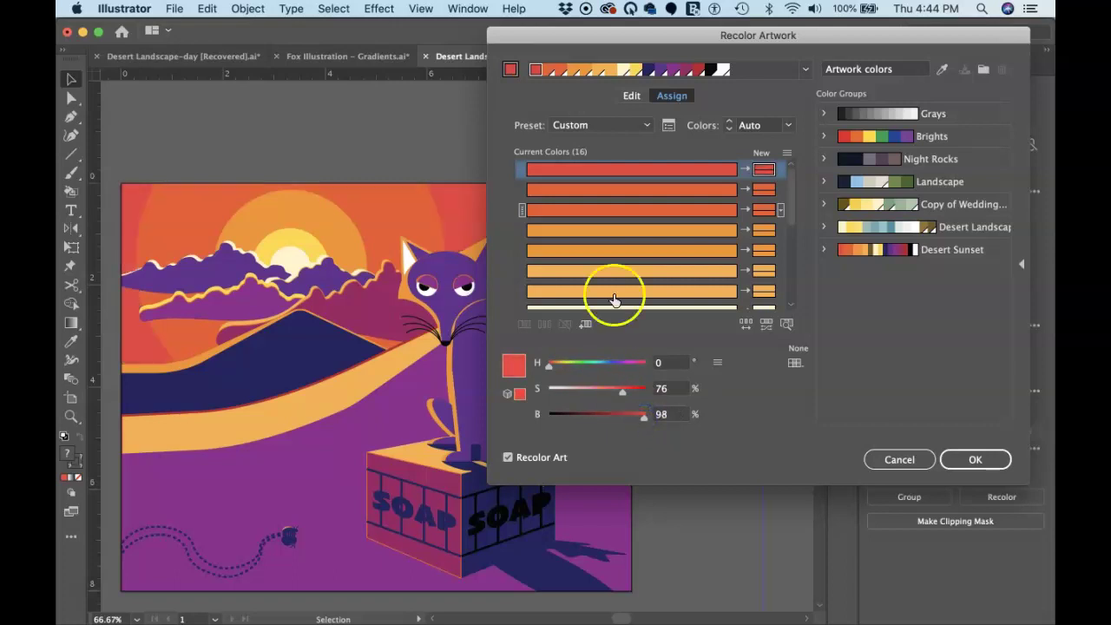
Replace the new color of the first red in the current colors with the darker red CC1717 using the Color Picker
left_click(634, 174)
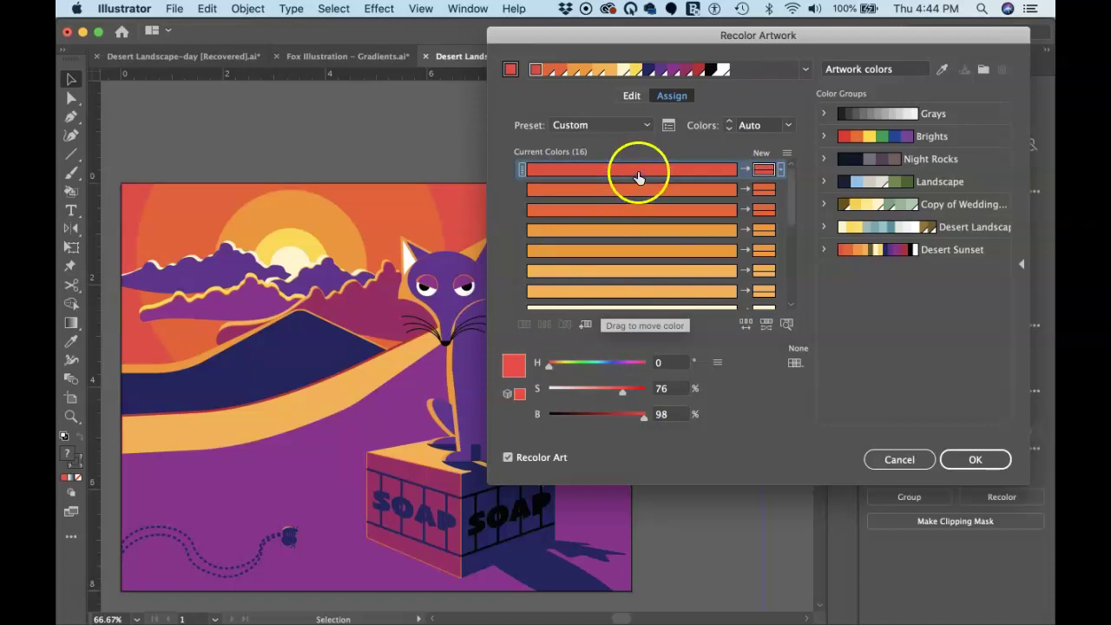
double_click(763, 170)
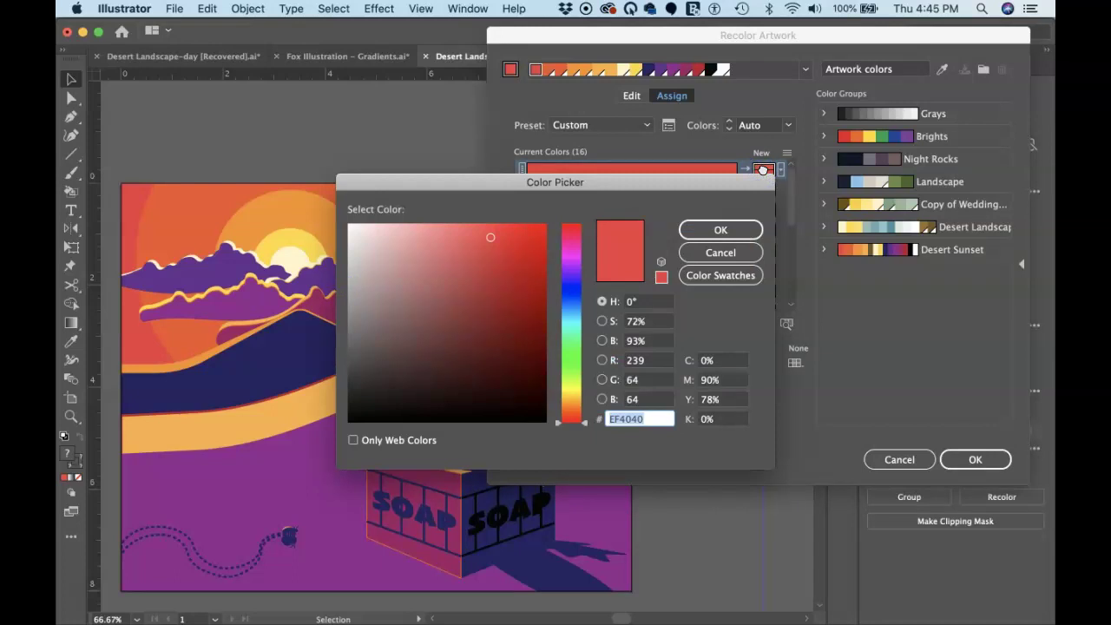
left_click_drag(614, 184, 616, 306)
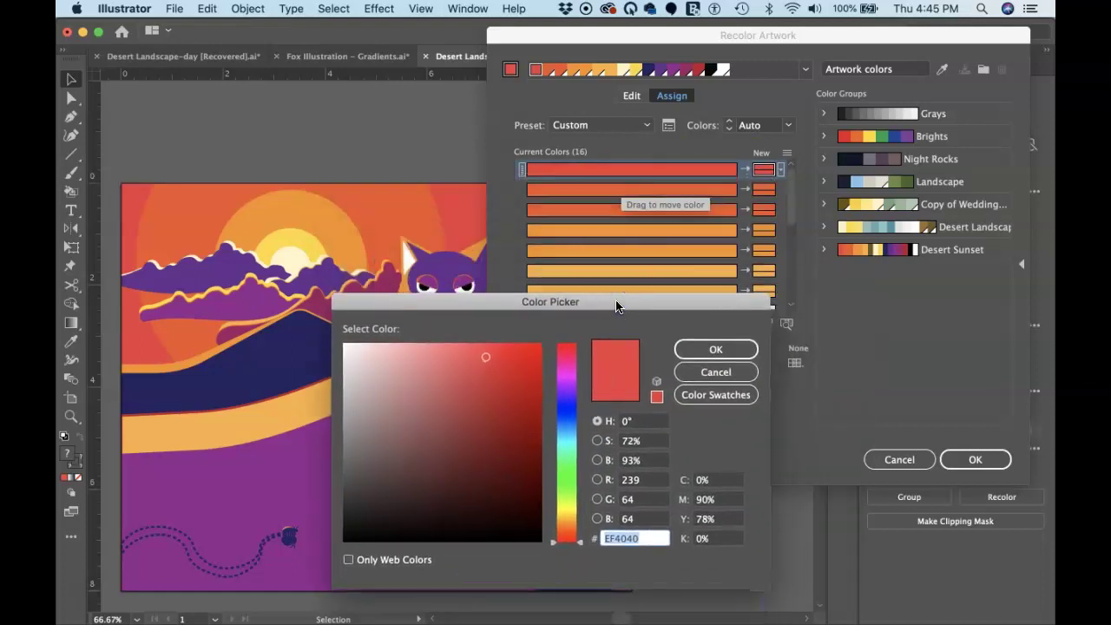
left_click(504, 368)
mouse_move(527, 357)
left_mouse_down()
mouse_move(511, 392)
mouse_move(523, 424)
left_mouse_up()
left_click(494, 392)
left_click(526, 377)
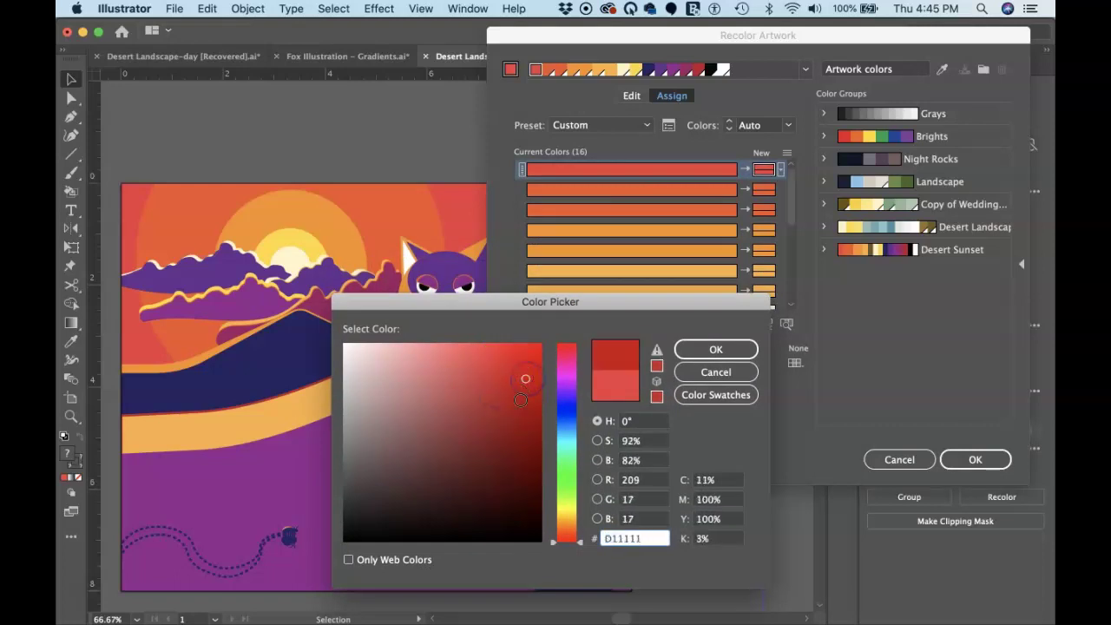
left_click(520, 402)
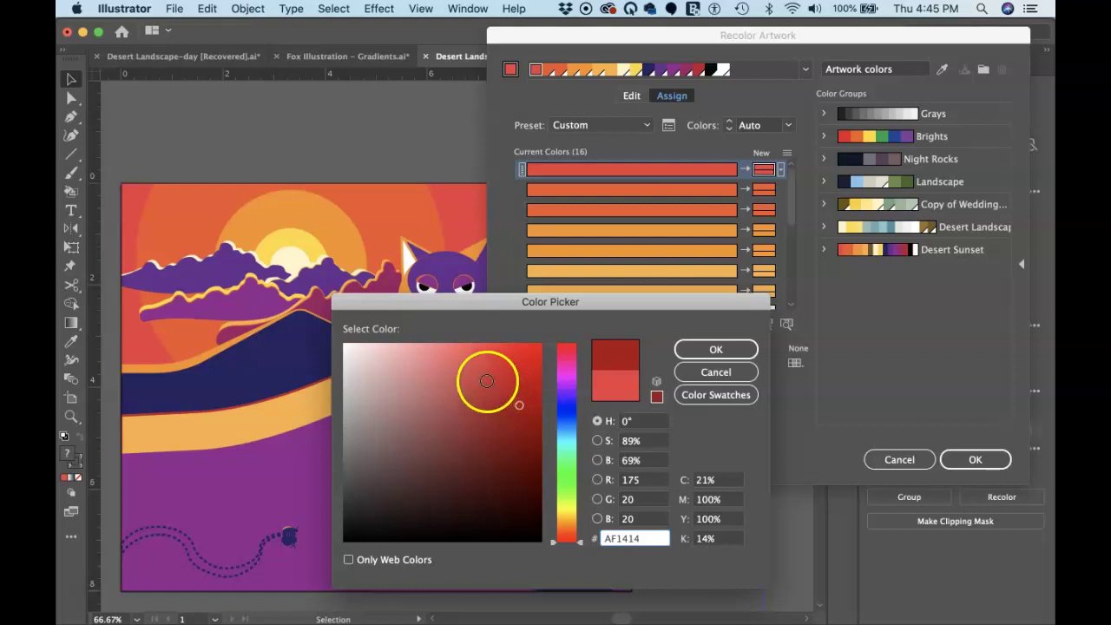
left_click(488, 382)
left_click(508, 351)
left_click(519, 382)
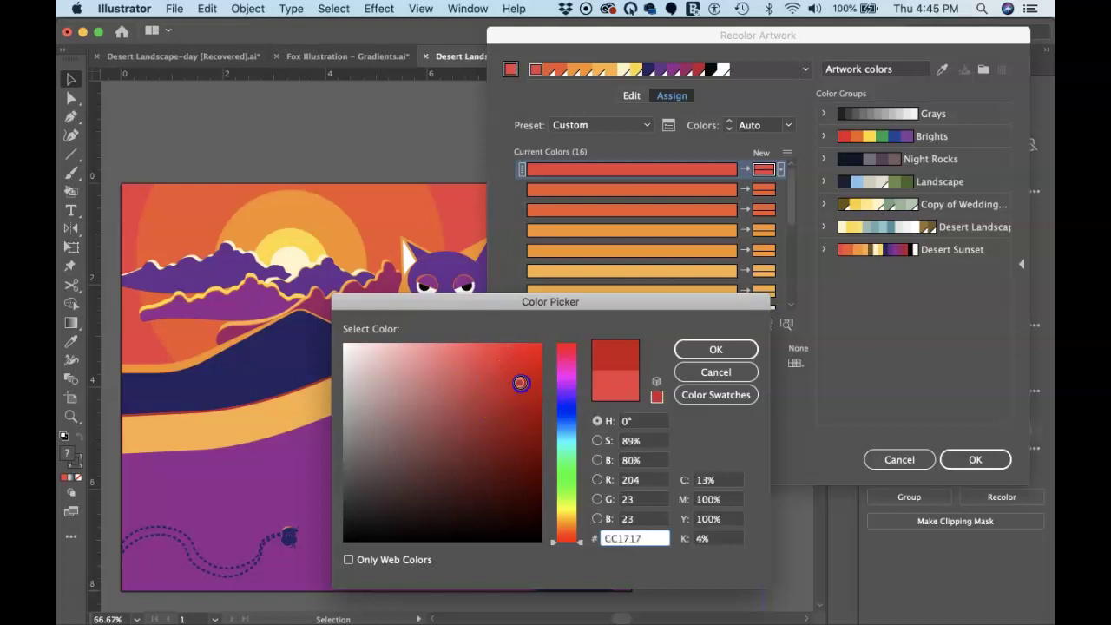
left_click(698, 350)
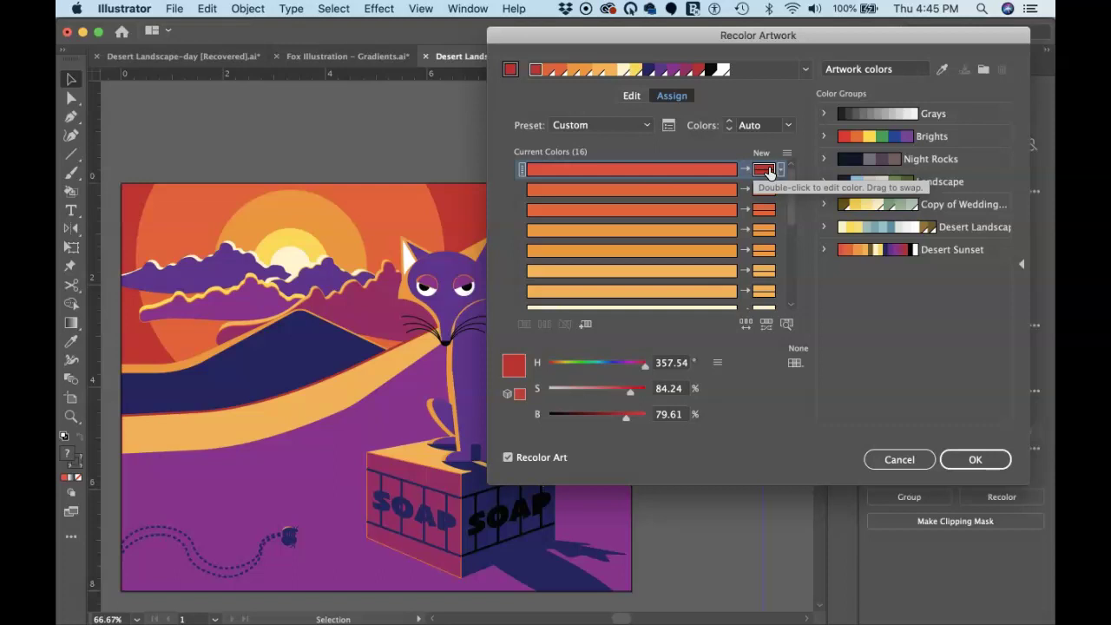
Highlight where the first orange, fourth in the current colors, is used in the artwork, and restore the full-color preview
mouse_move(791, 209)
left_mouse_down()
mouse_move(791, 278)
mouse_move(789, 179)
mouse_move(789, 272)
mouse_move(792, 188)
left_mouse_up()
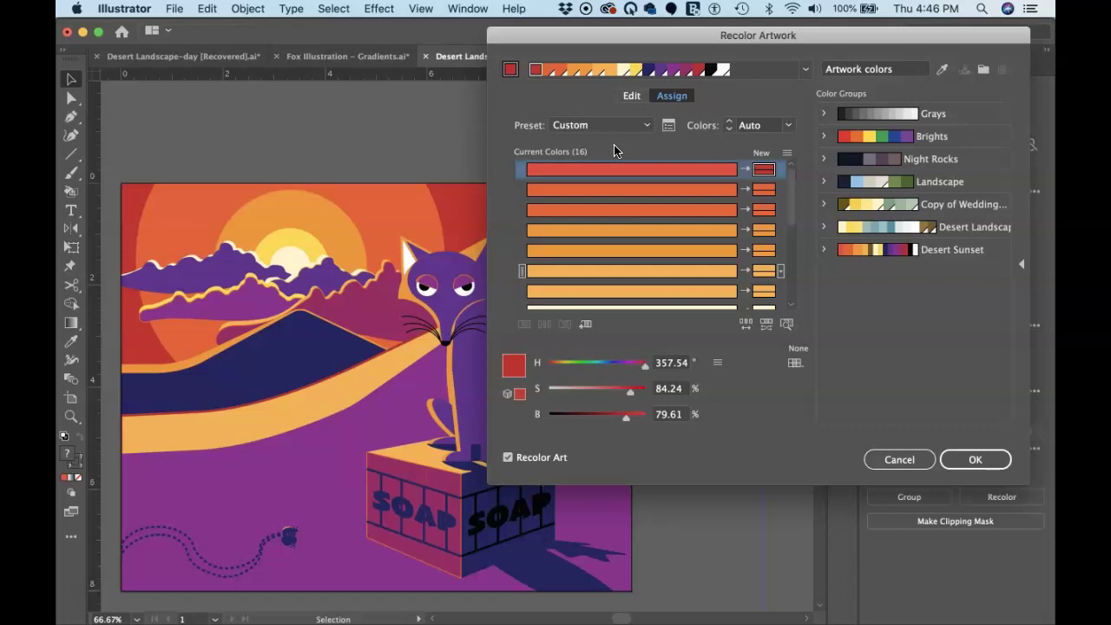
left_click(666, 178)
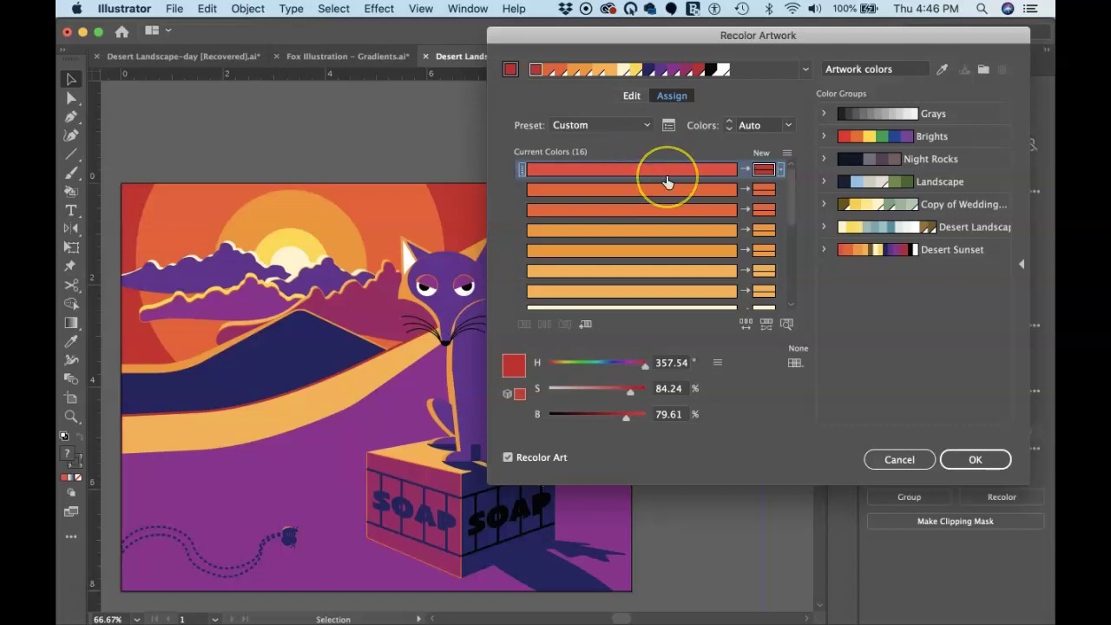
left_click_drag(665, 181, 644, 230)
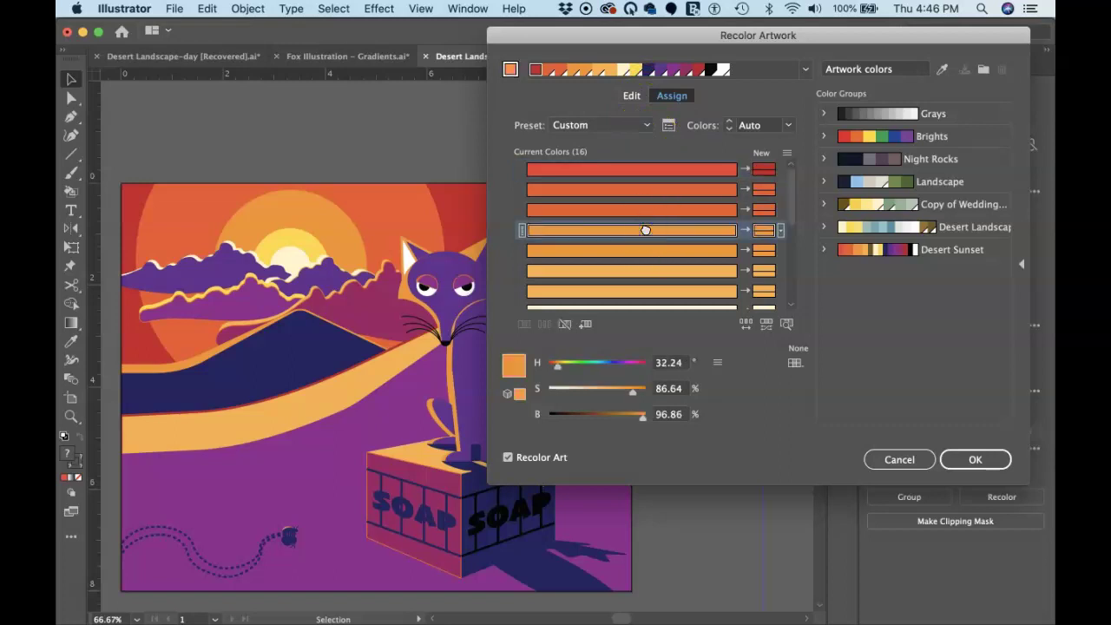
left_click(646, 231)
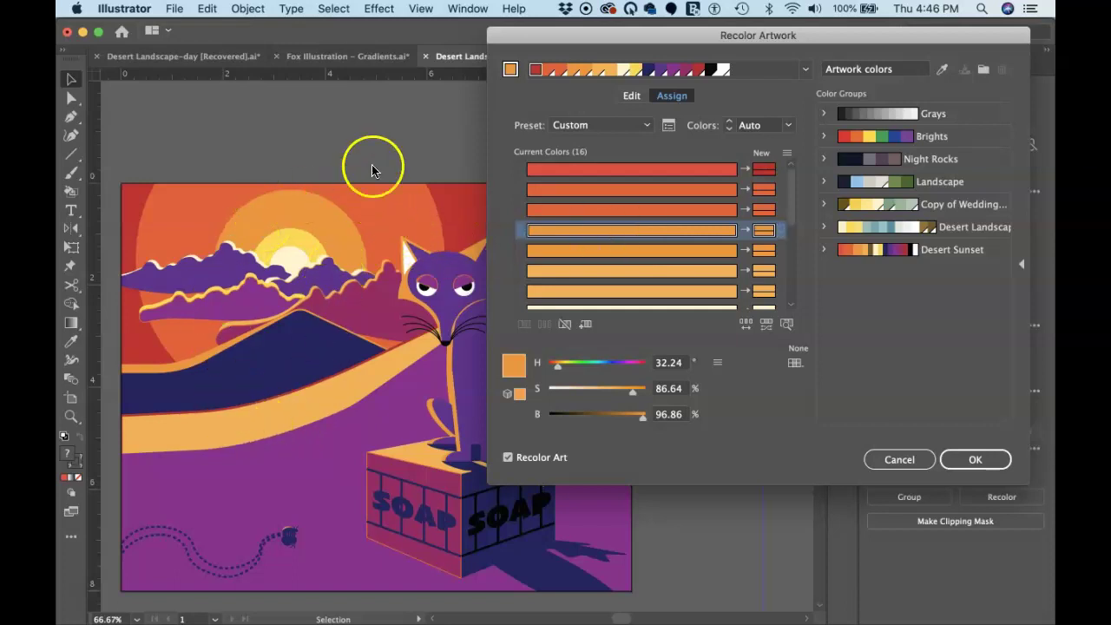
left_click(786, 326)
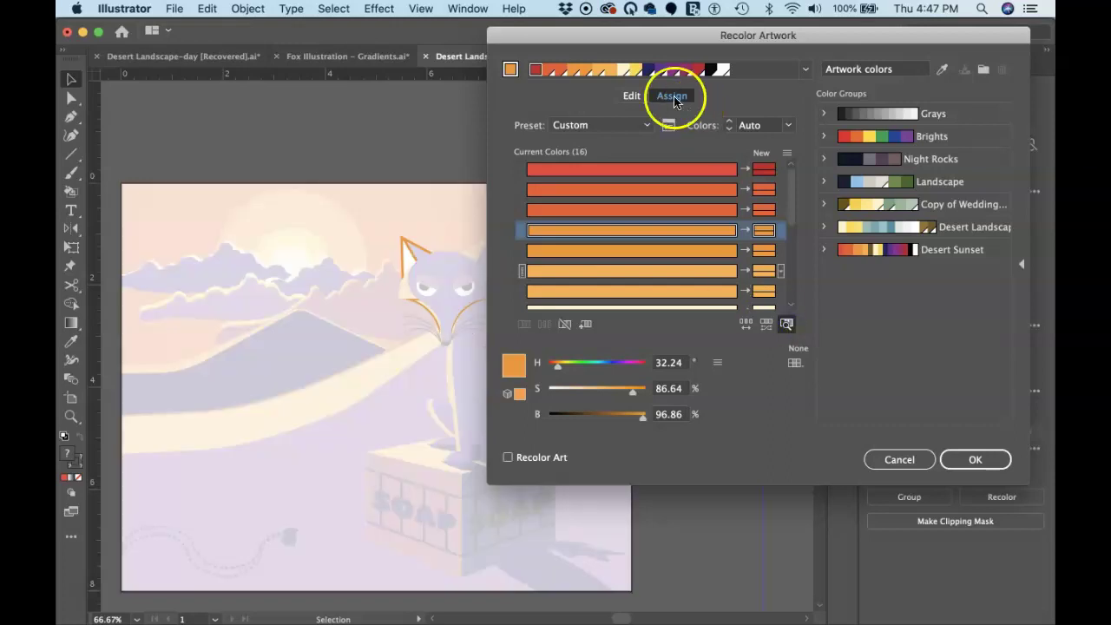
left_click_drag(625, 36, 663, 38)
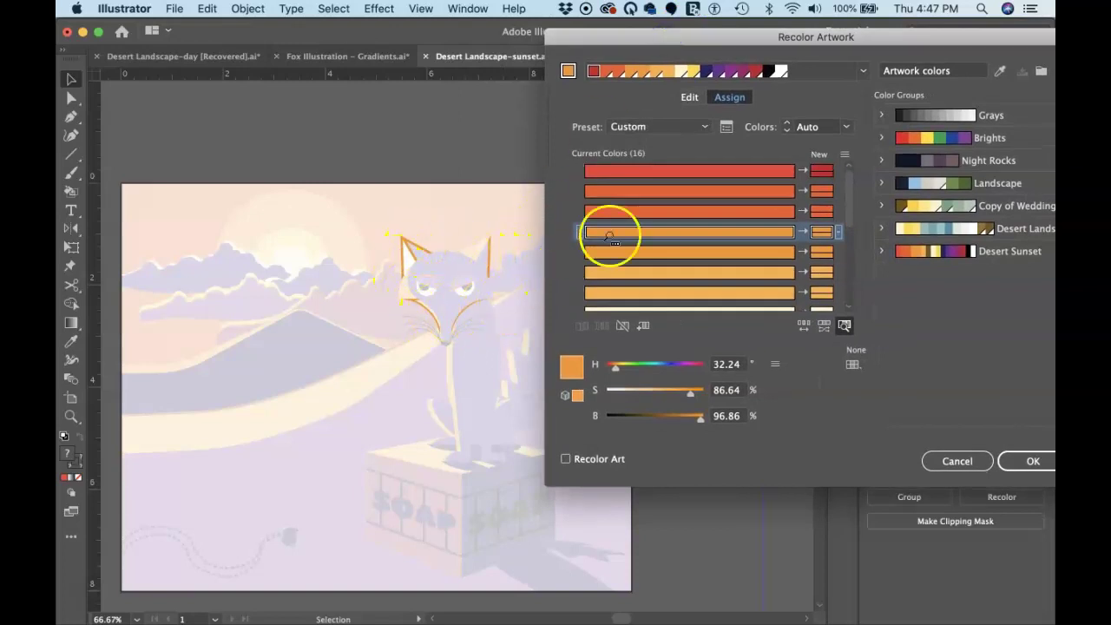
left_click(845, 325)
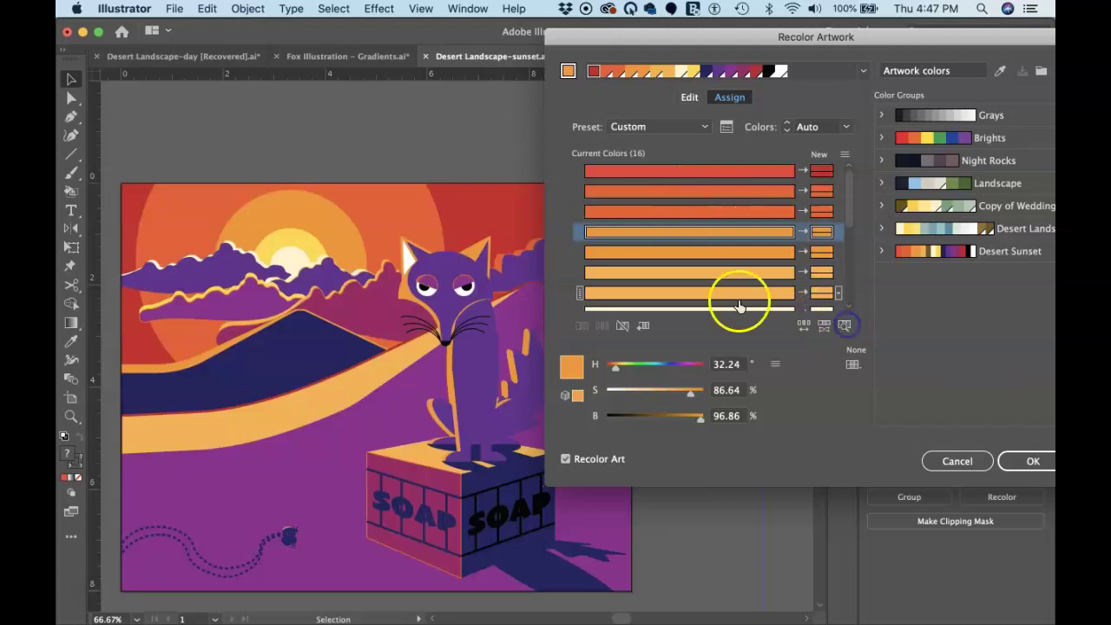
Highlight where the second of the current colors, a red-orange, is used in the artwork, and restore the full-color preview
left_click(715, 192)
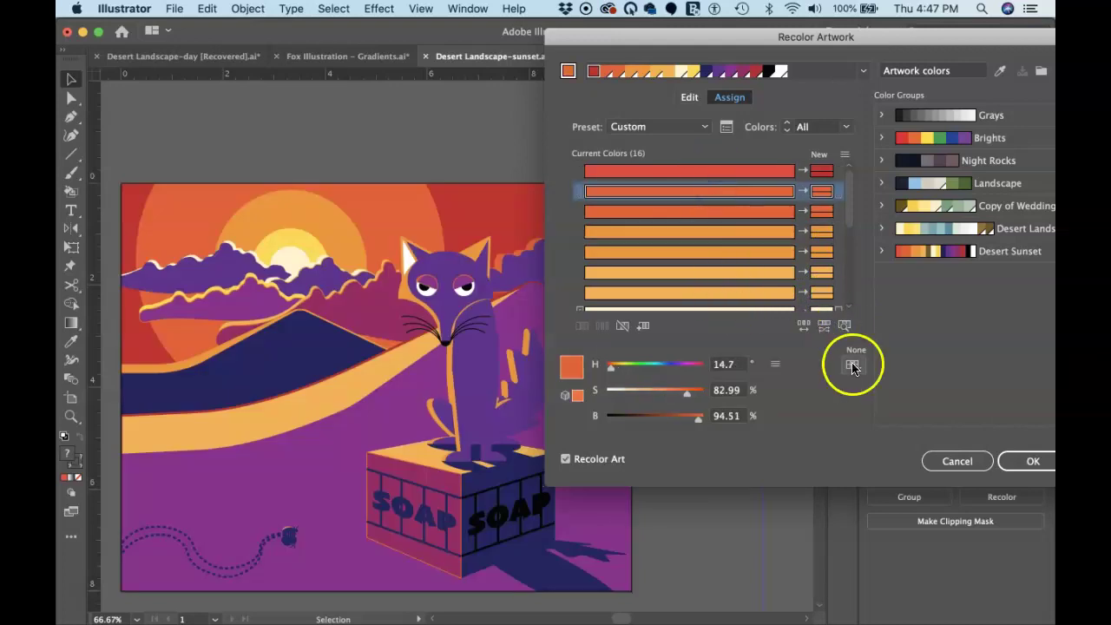
left_click(845, 326)
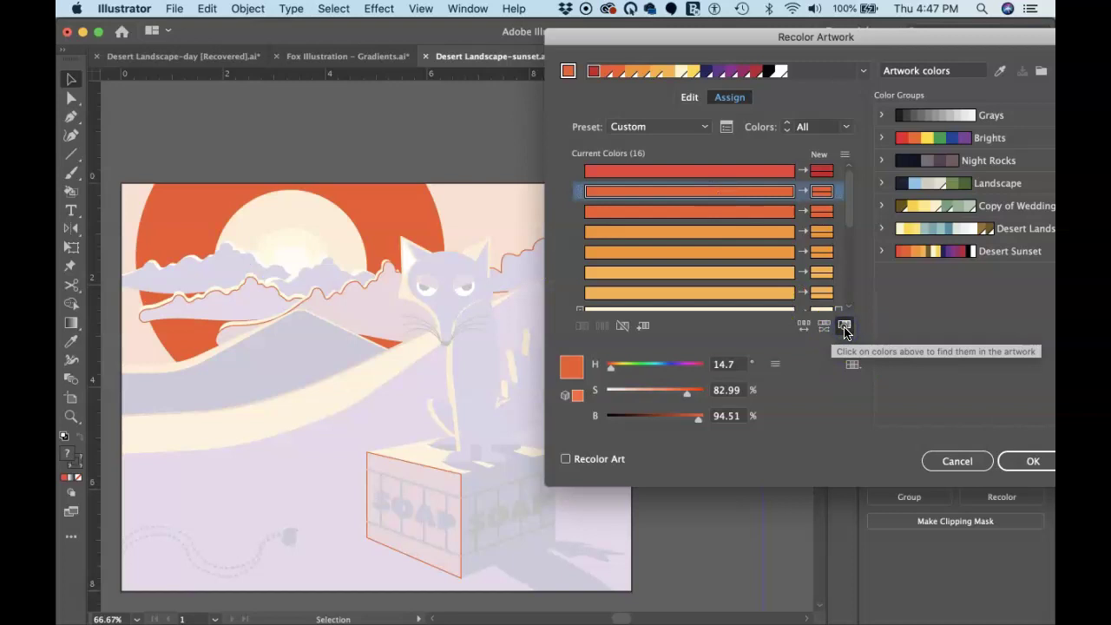
left_click(844, 326)
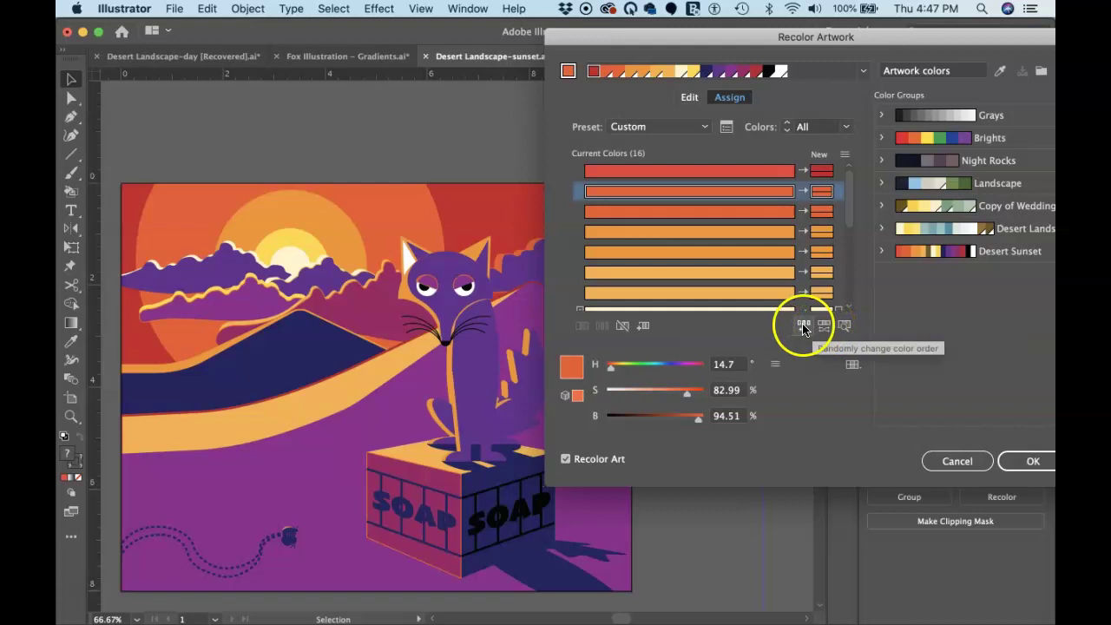
Randomly change the color order of the artwork repeatedly to try different arrangements of its colors
left_click(803, 325)
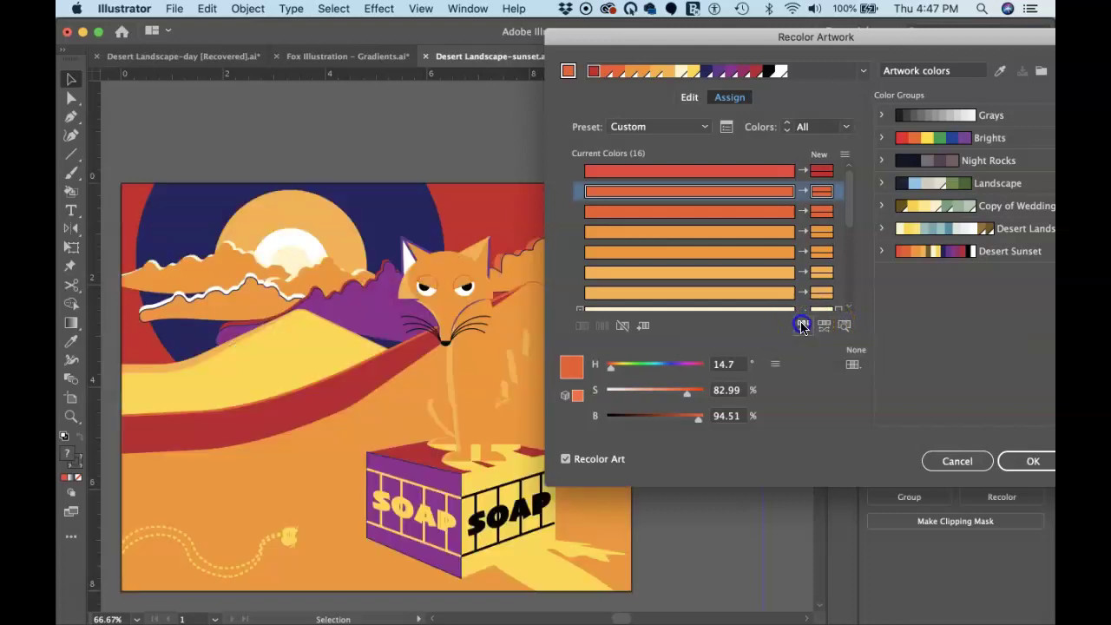
left_click(803, 325)
left_click(803, 325)
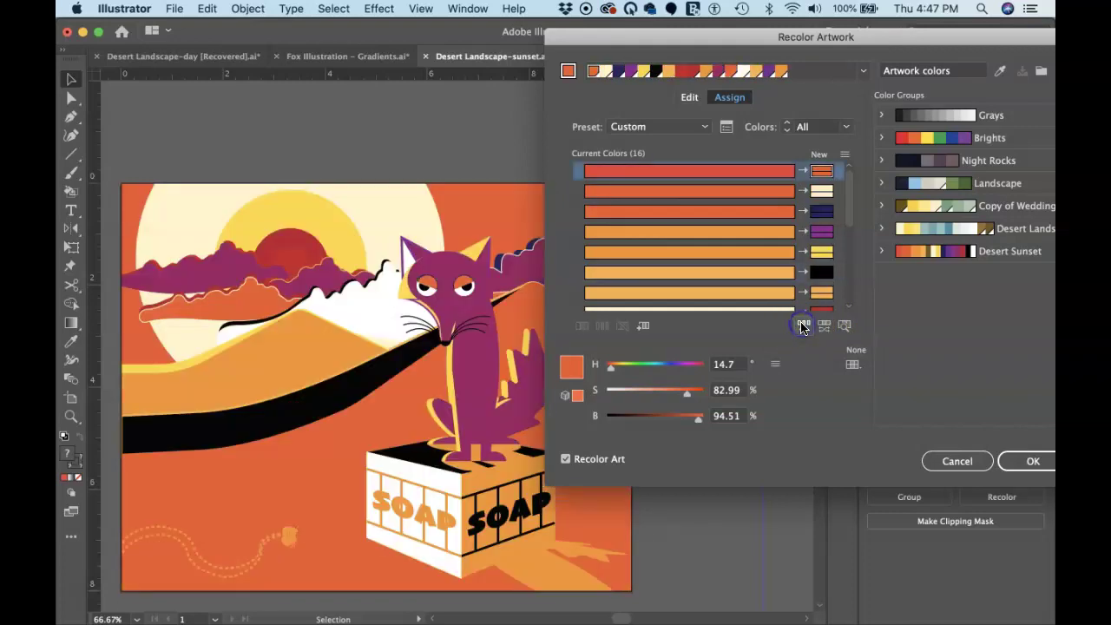
left_click(803, 325)
left_click(803, 325)
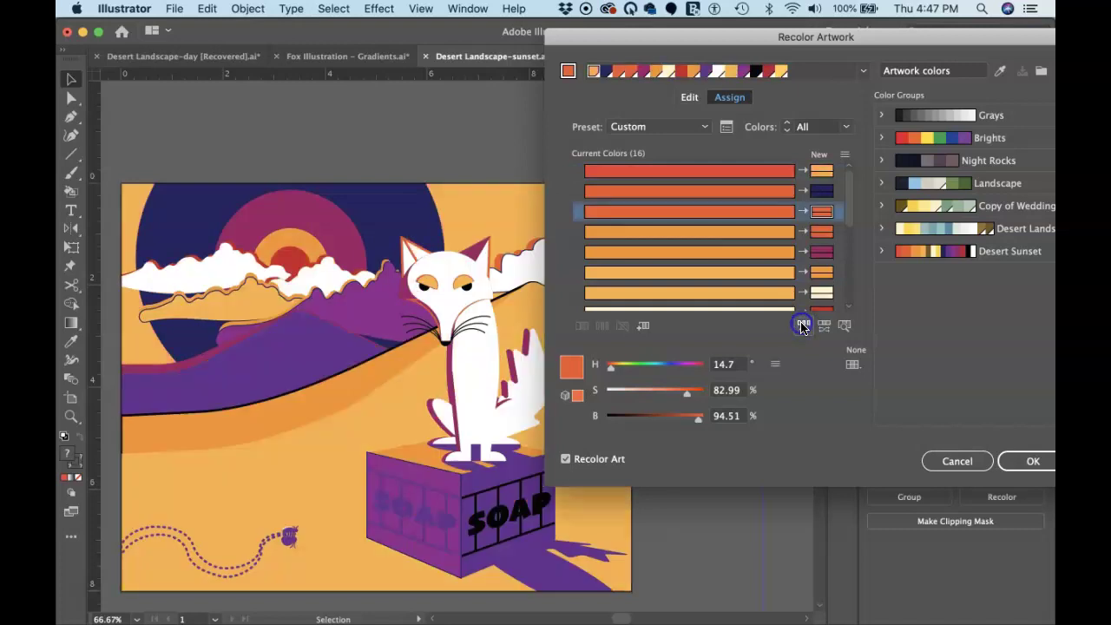
left_click(803, 325)
left_click(803, 325)
left_click(803, 325)
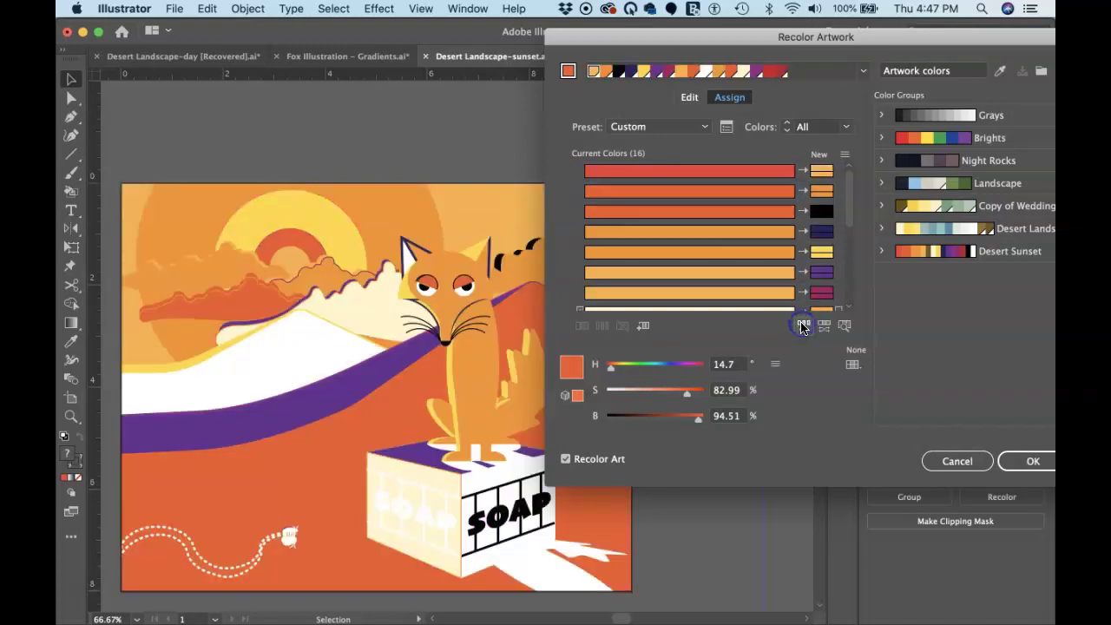
left_click(803, 325)
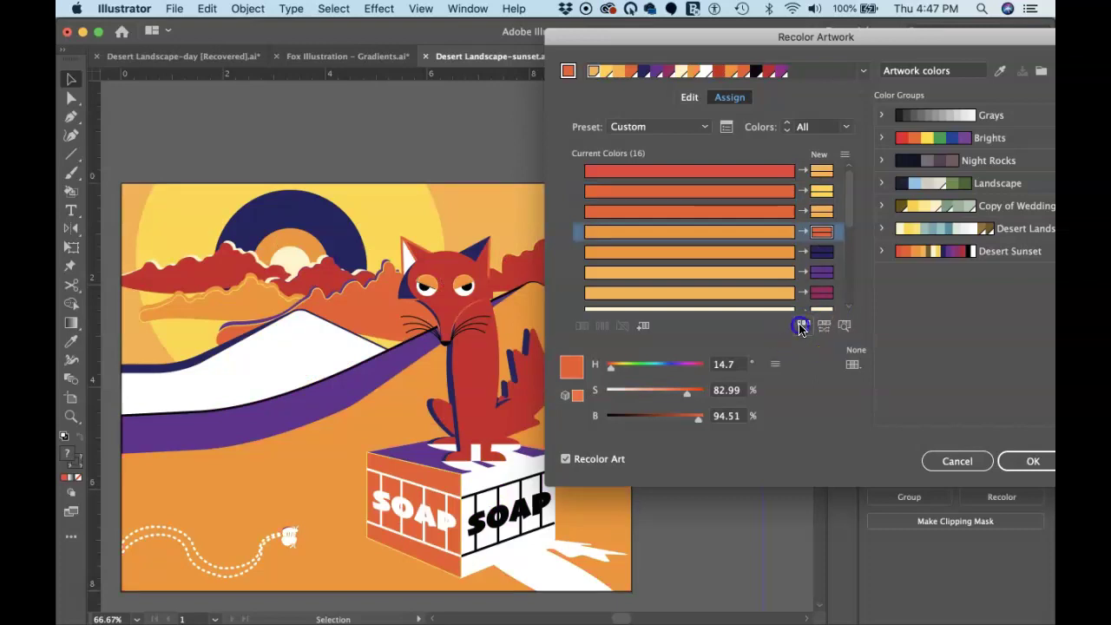
left_click(803, 326)
left_click(803, 325)
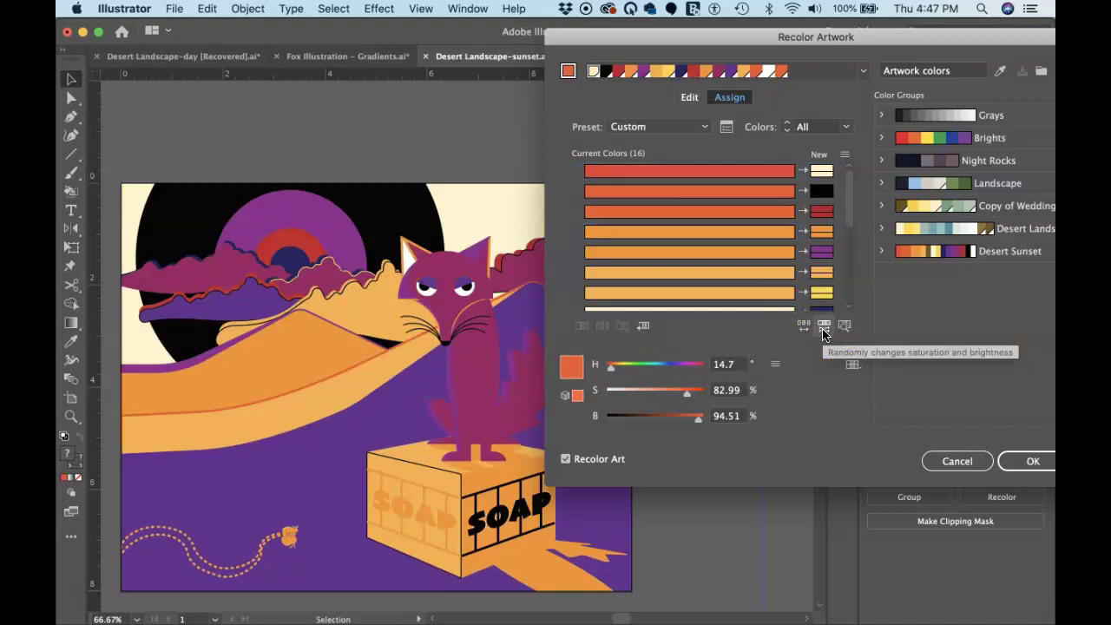
Randomly change the saturation and brightness of the artwork's colors repeatedly to try different variations
left_click(823, 328)
left_click(823, 328)
left_click(823, 328)
left_click(823, 328)
left_click(822, 328)
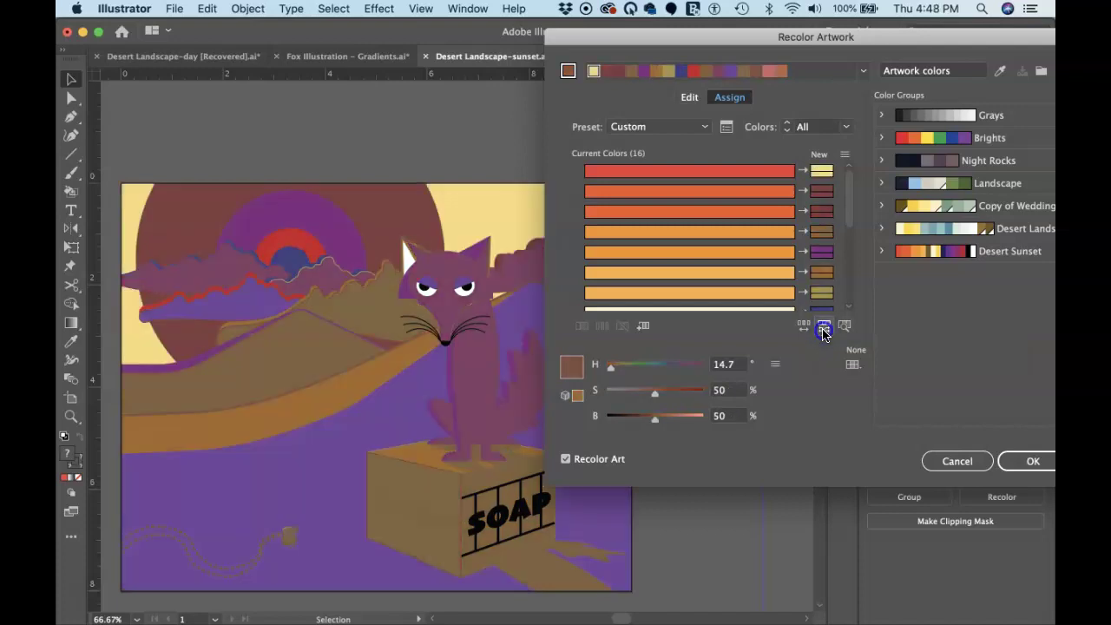
left_click(823, 328)
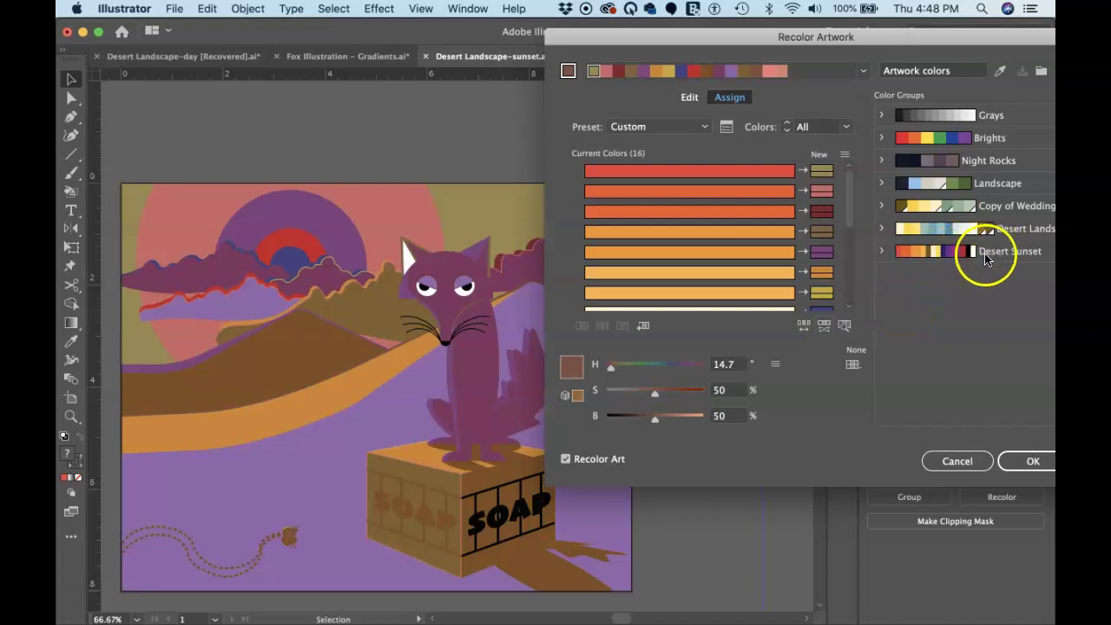
Reapply the Desert Sunset color group and rotate its linked colors around the color wheel, ending with the base red at hue 2.41°
left_click(939, 255)
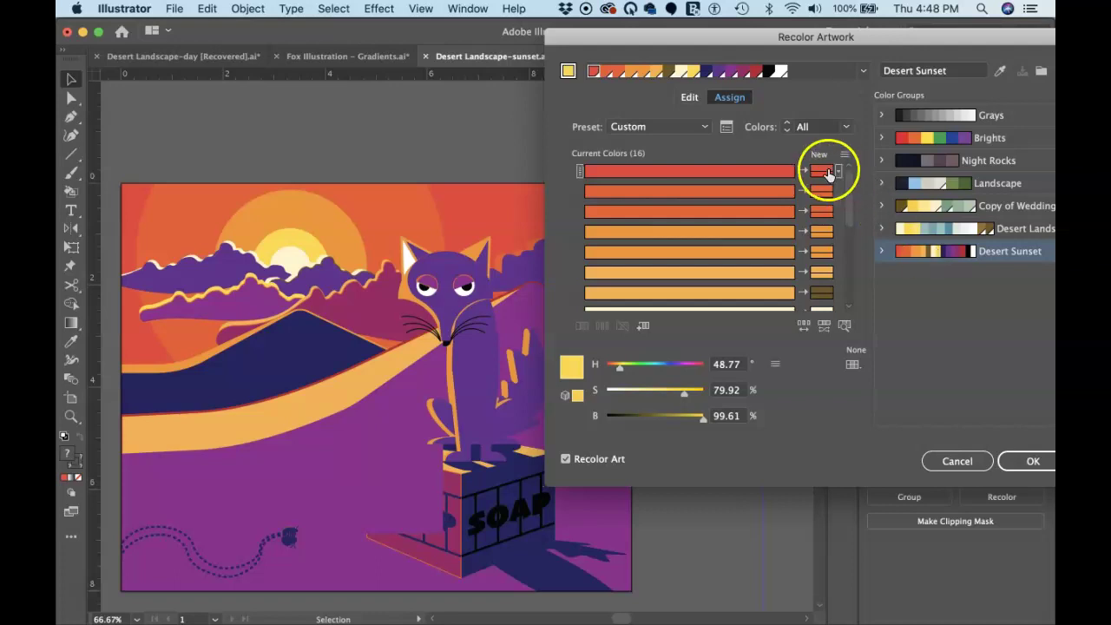
left_click(745, 197)
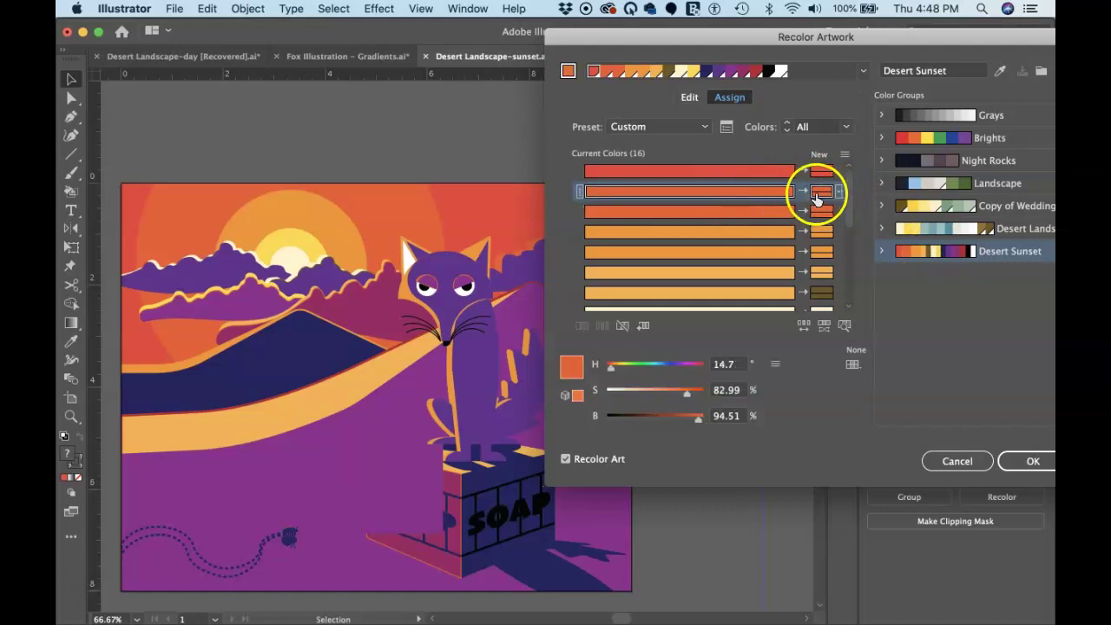
left_click(690, 98)
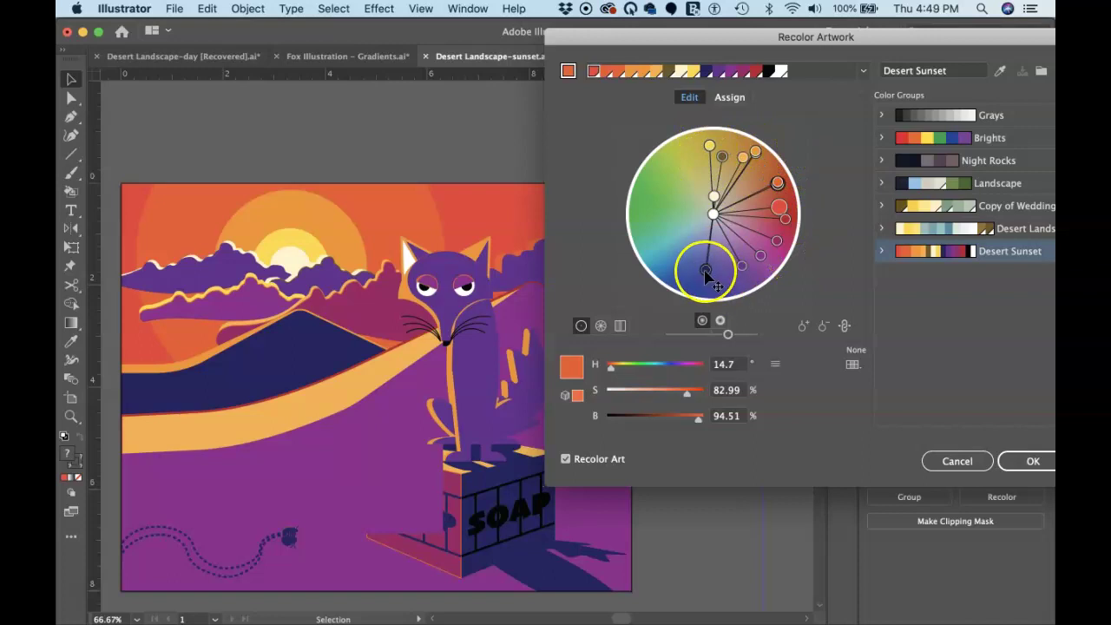
mouse_move(706, 273)
left_mouse_down()
mouse_move(658, 251)
mouse_move(657, 202)
mouse_move(686, 161)
mouse_move(726, 149)
mouse_move(771, 182)
mouse_move(665, 167)
mouse_move(669, 154)
mouse_move(756, 169)
mouse_move(786, 222)
mouse_move(714, 167)
mouse_move(671, 167)
mouse_move(658, 184)
mouse_move(682, 272)
mouse_move(662, 245)
mouse_move(730, 151)
mouse_move(774, 194)
mouse_move(778, 213)
left_mouse_up()
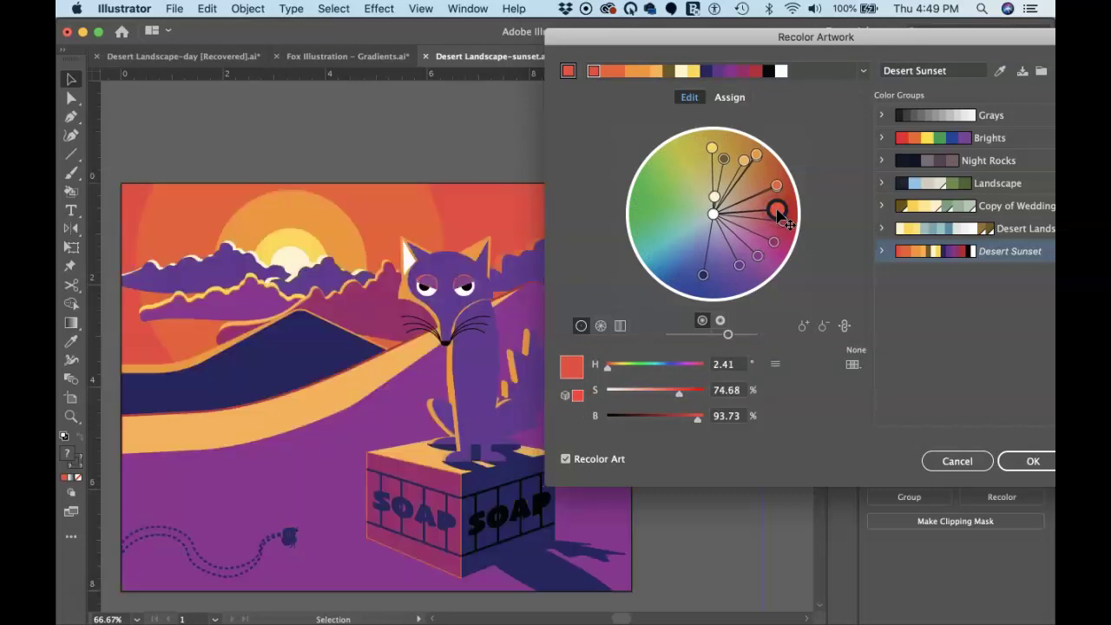
Unlink the harmony colors and individually shift the dark blue to hue 250.16° and the pale sun yellow to hue 55.01°, saturation 58.71%
left_click(844, 328)
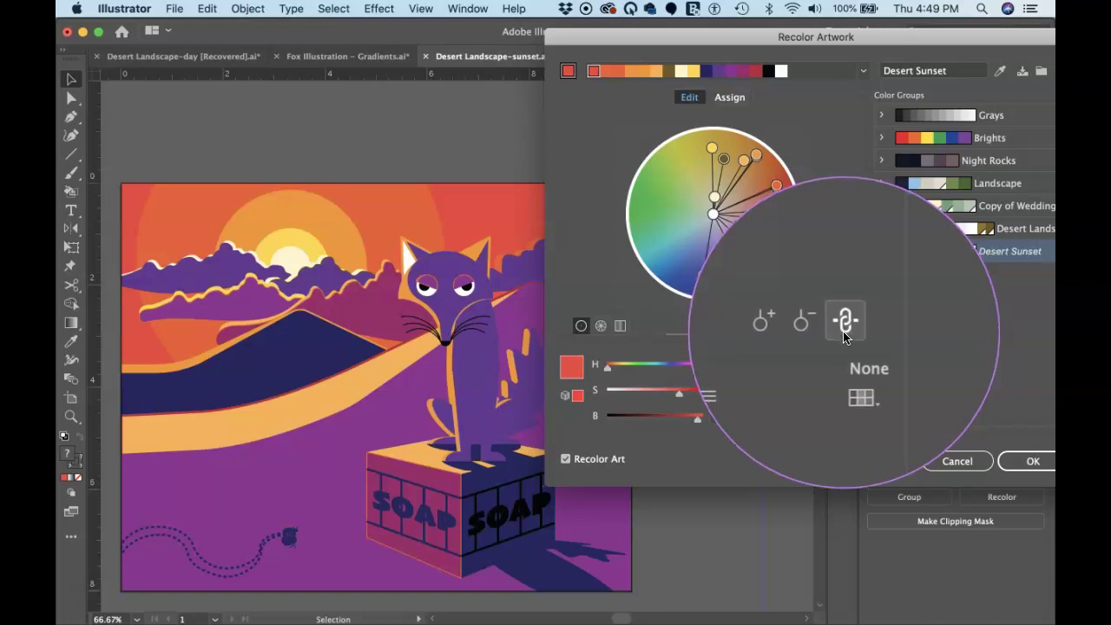
left_click(843, 330)
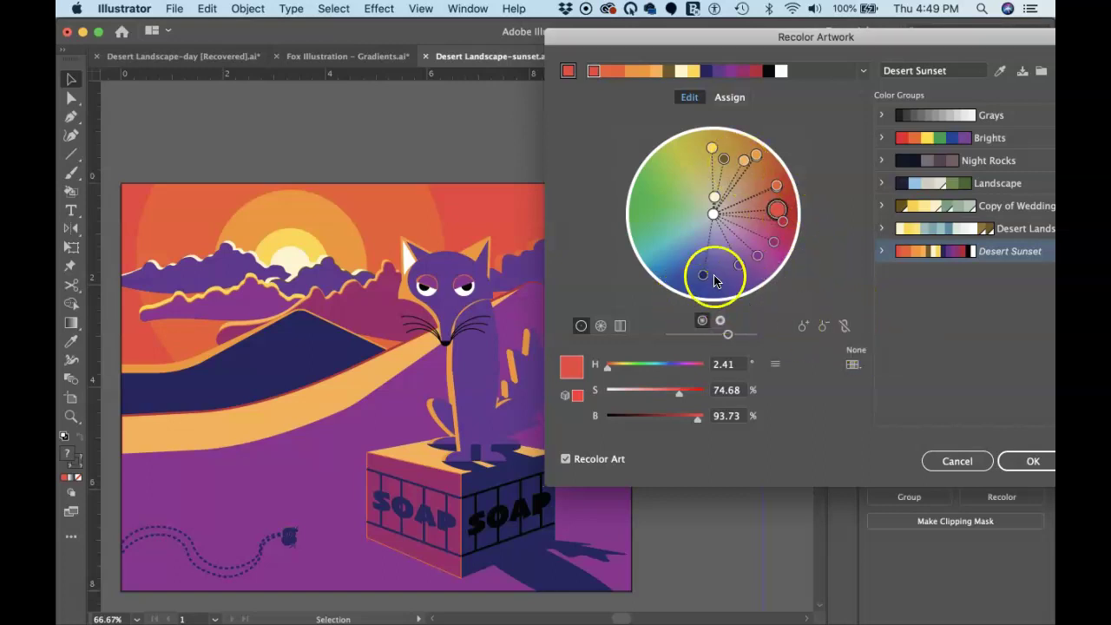
mouse_move(702, 276)
left_mouse_down()
mouse_move(675, 275)
mouse_move(715, 288)
left_mouse_up()
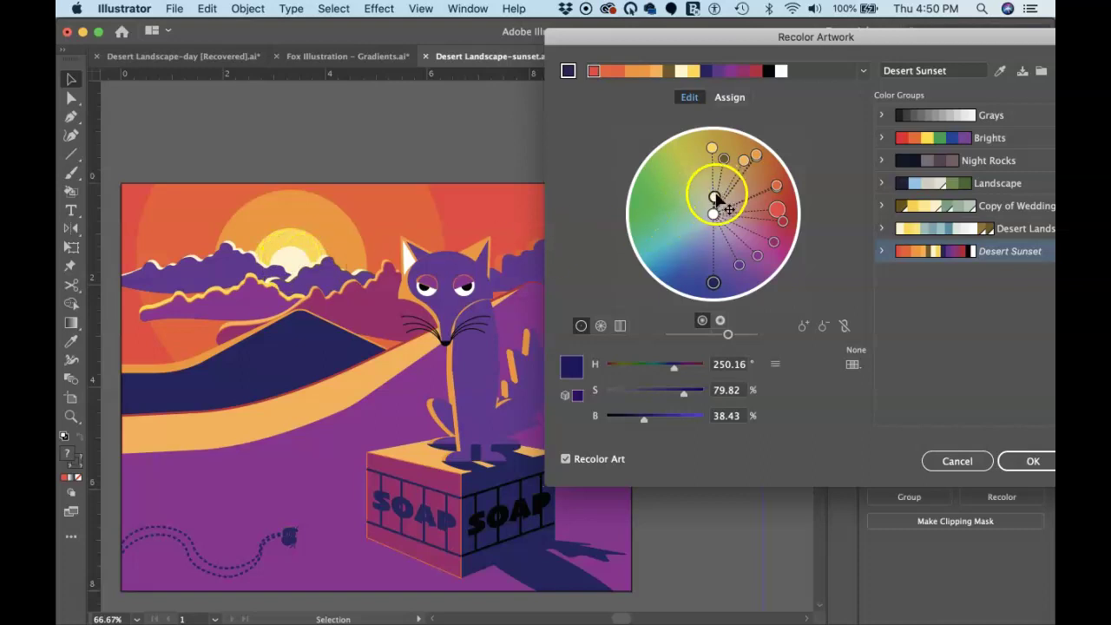
left_click_drag(714, 200, 699, 169)
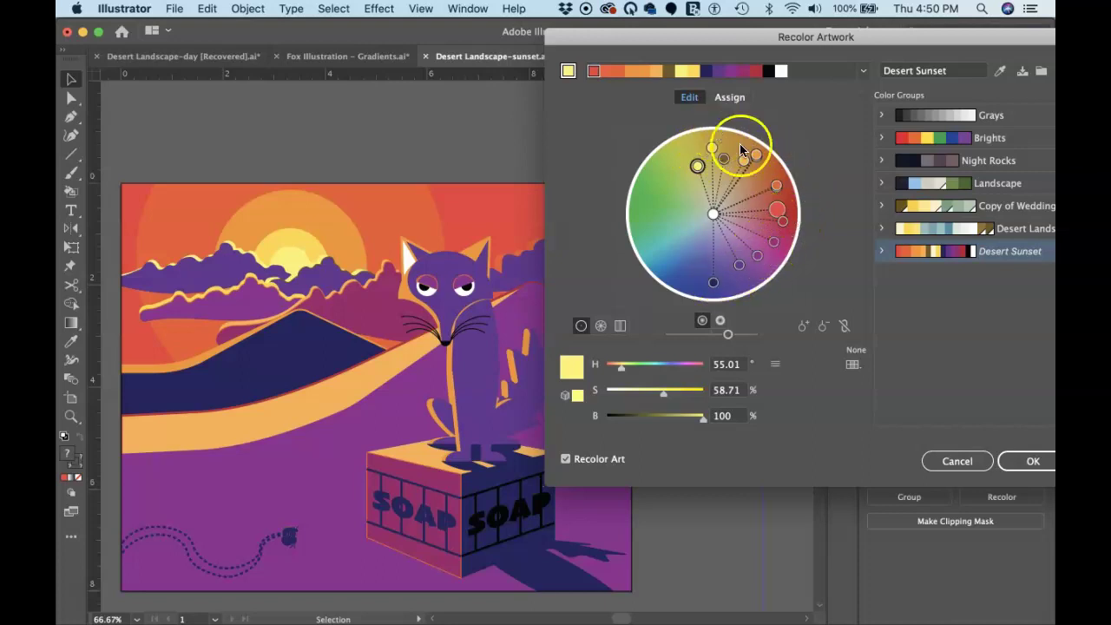
Link the harmony colors again and rotate them together until the base red becomes a blue with hue 225.81°
left_click(842, 328)
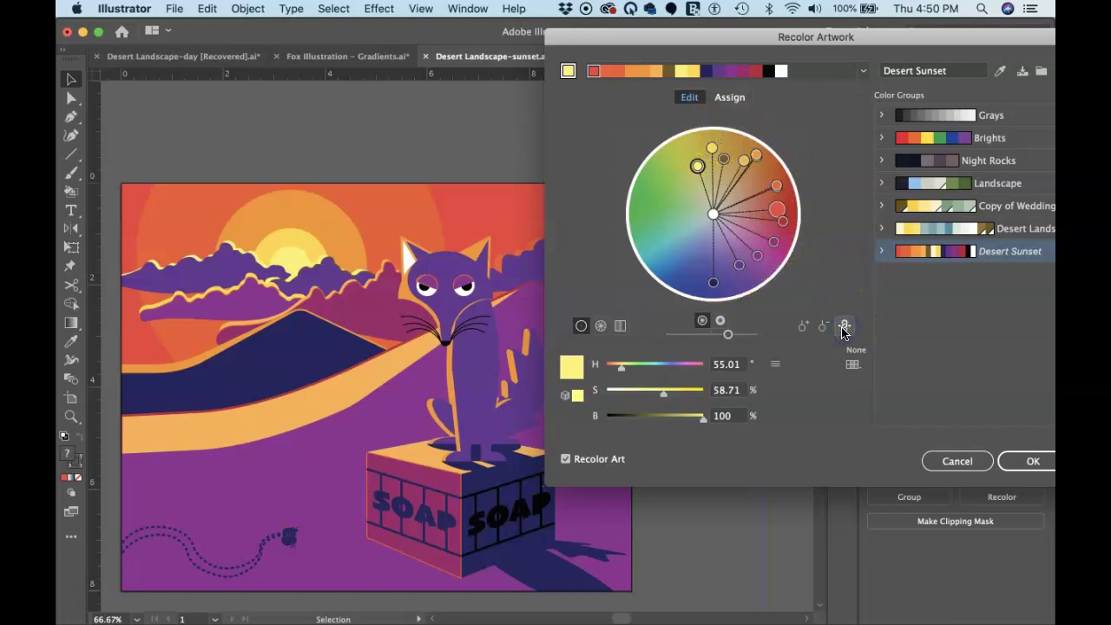
mouse_move(773, 214)
left_mouse_down()
mouse_move(744, 249)
mouse_move(697, 245)
mouse_move(686, 270)
left_mouse_up()
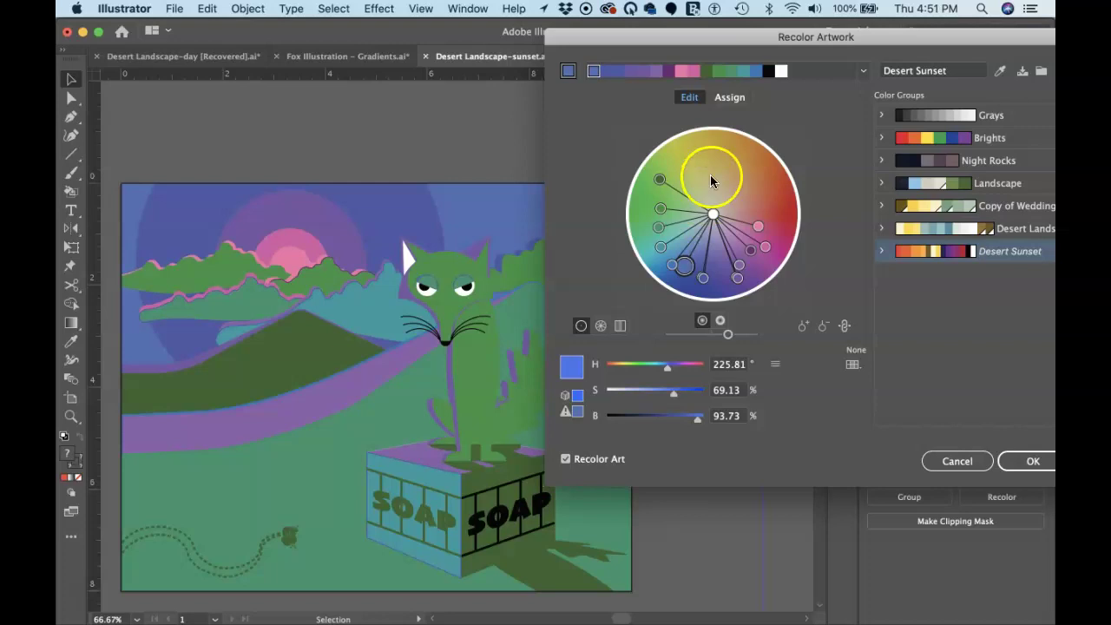
Try the Complementary 2, Analogous, Triad and Tetrad 3 harmony rules on the artwork with the blue base color
left_click(862, 72)
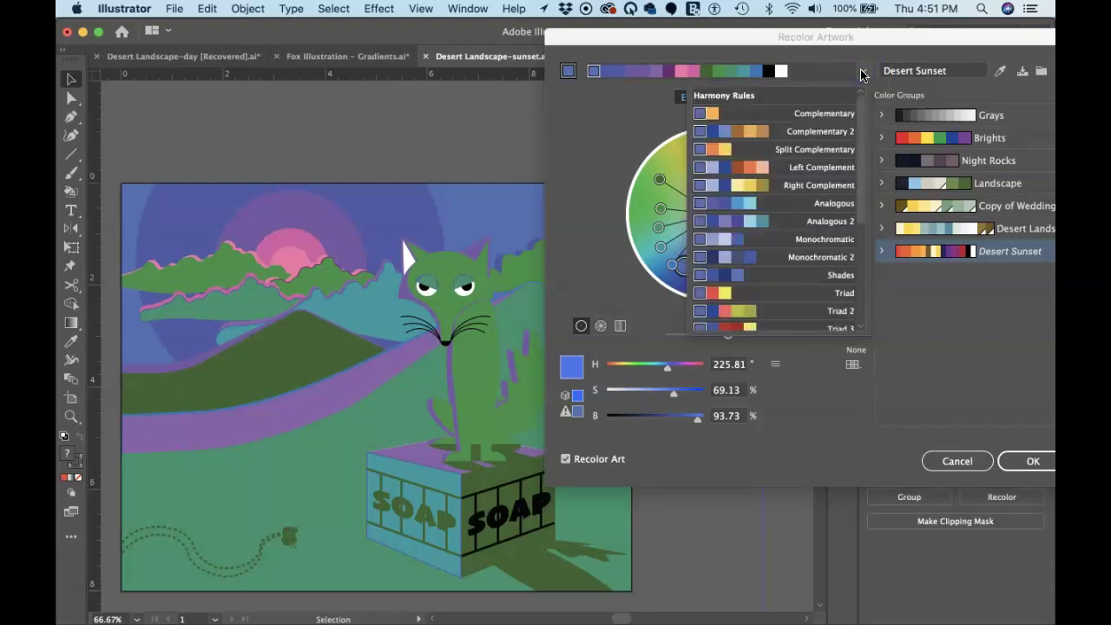
left_click(818, 131)
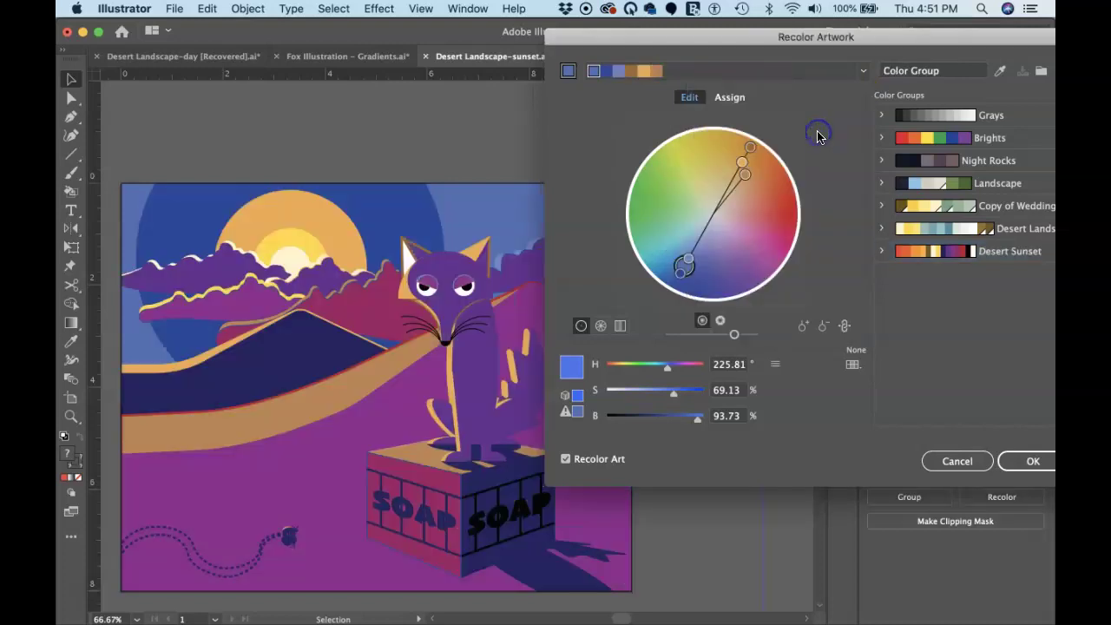
left_click(862, 72)
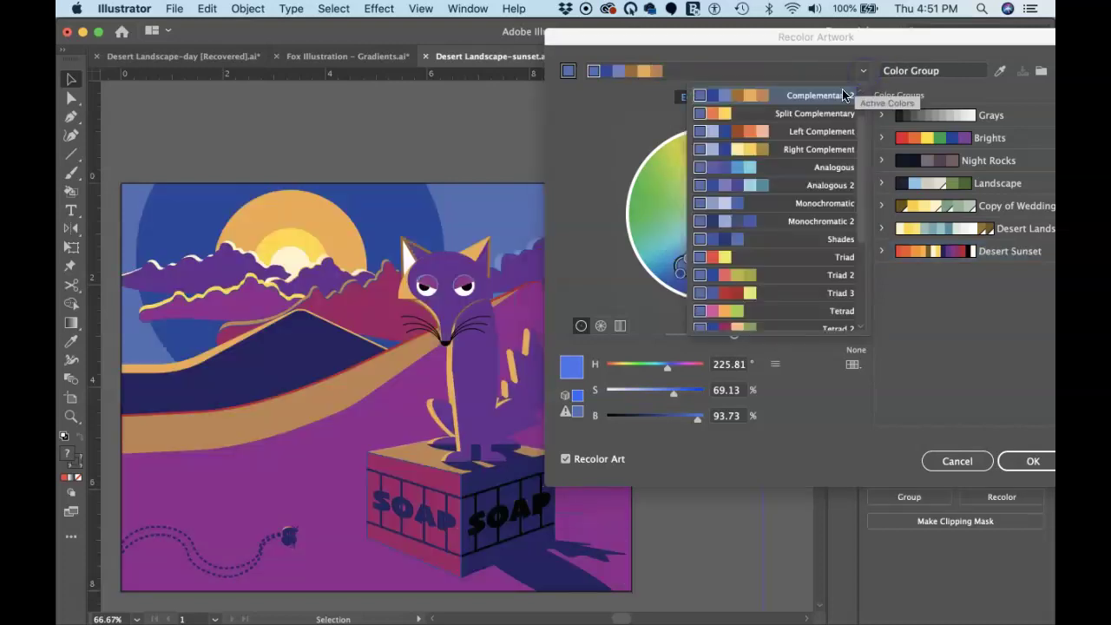
left_click(806, 168)
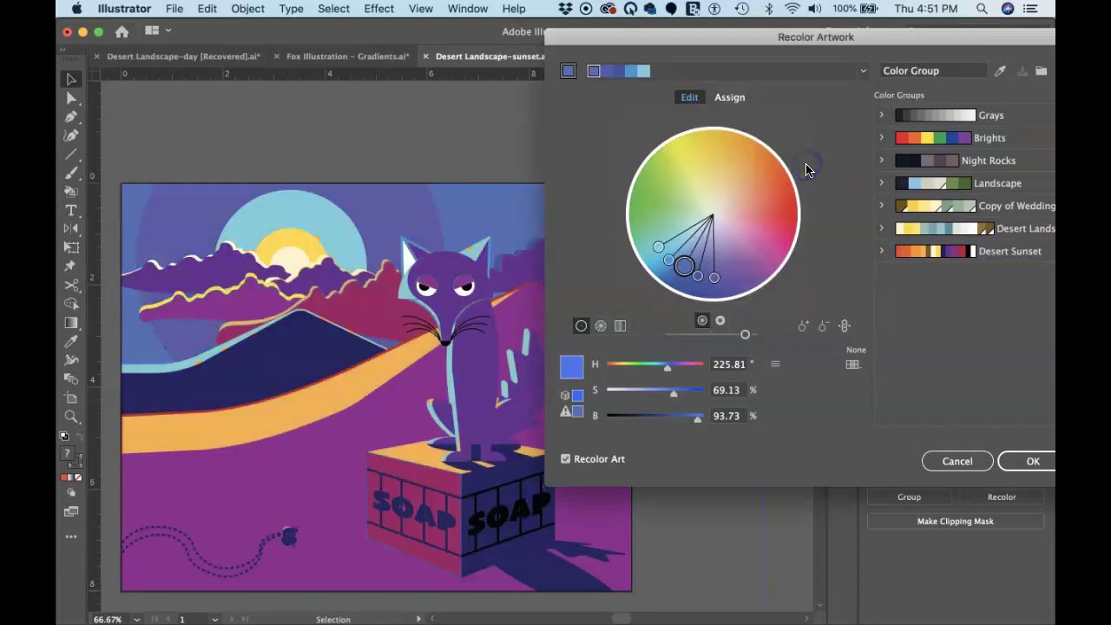
left_click(862, 71)
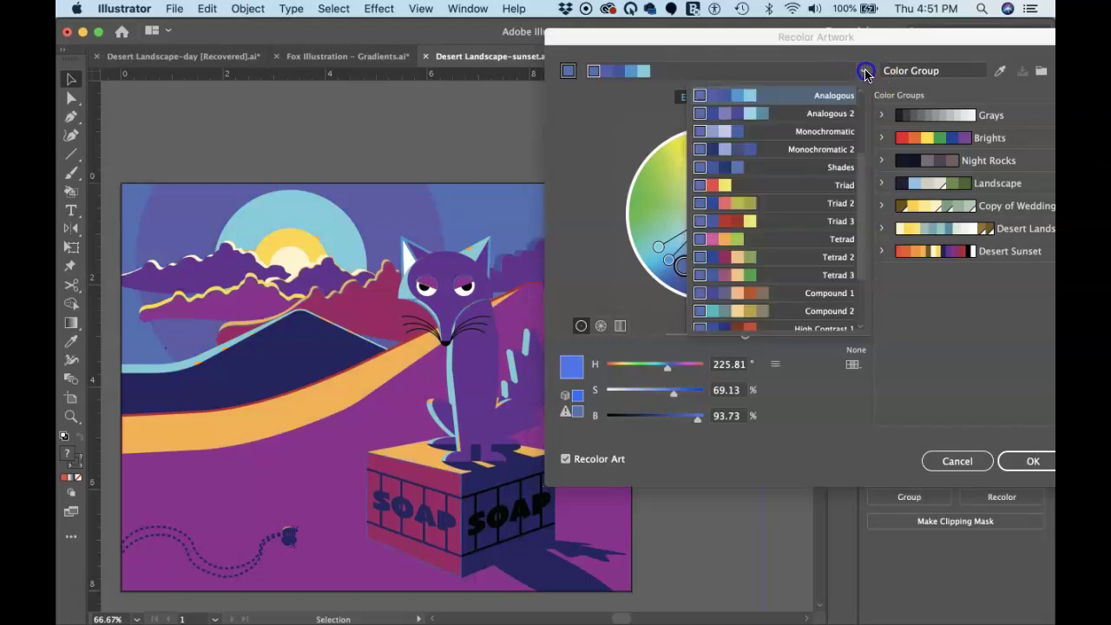
left_click(780, 187)
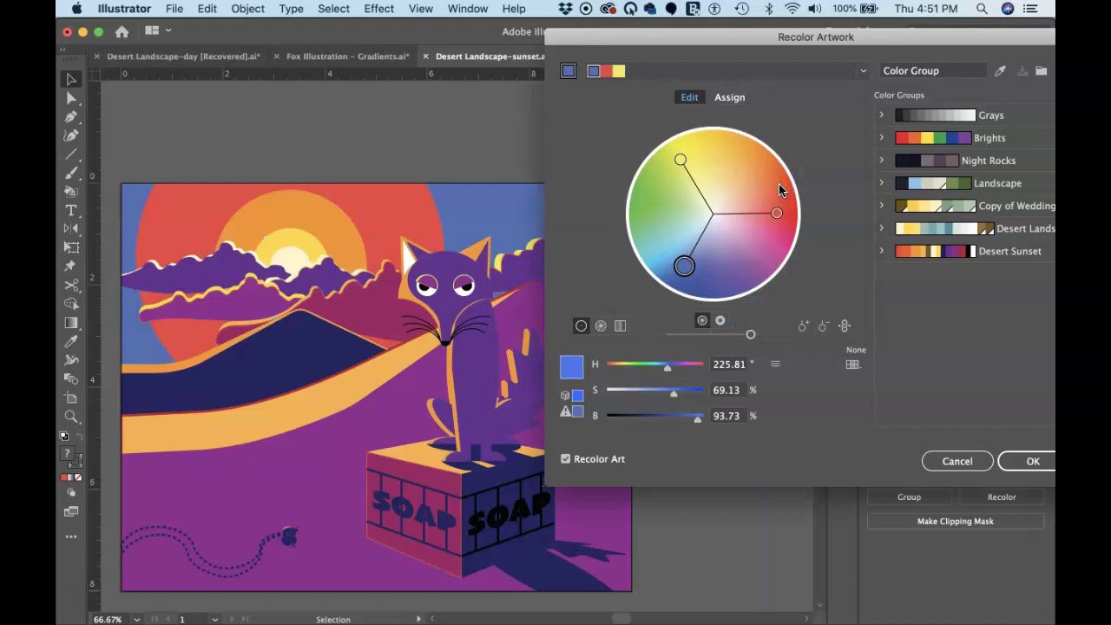
left_click(859, 72)
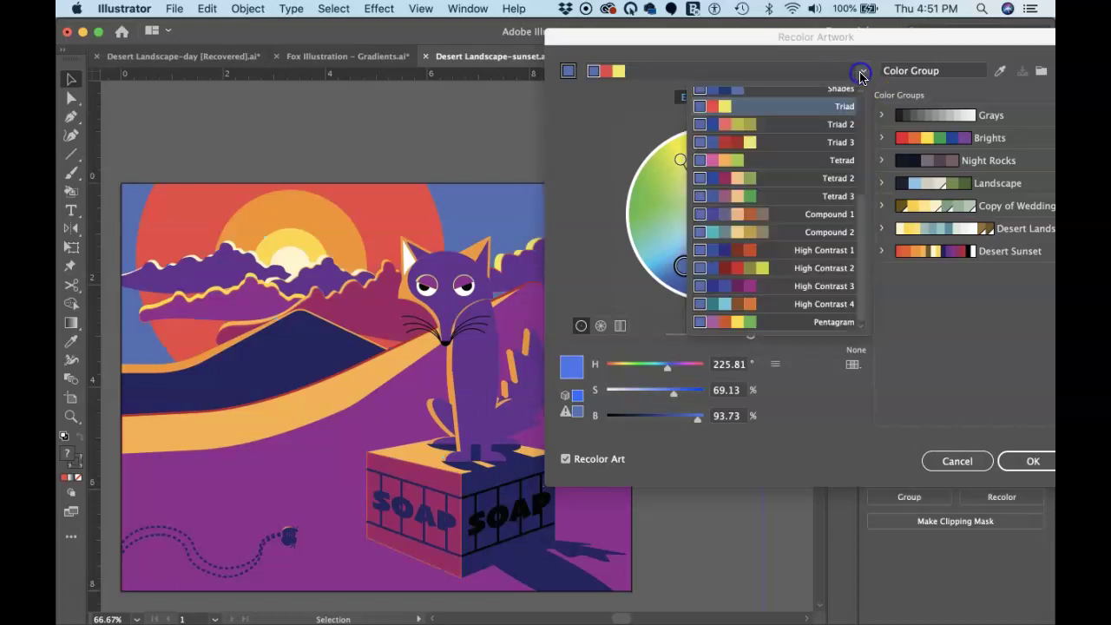
left_click(785, 203)
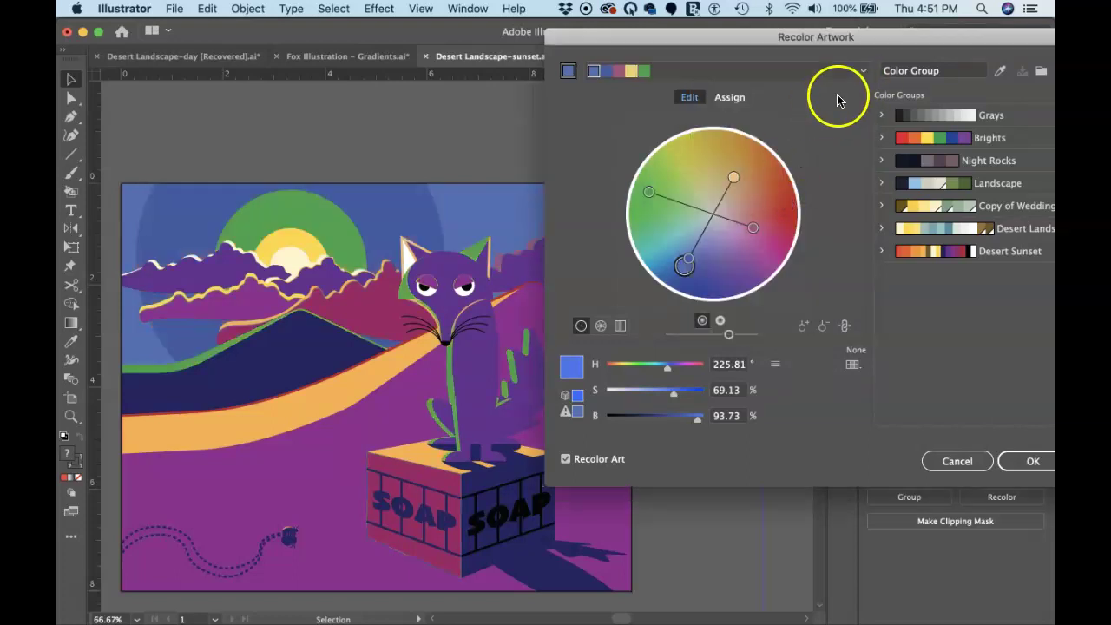
left_click(862, 71)
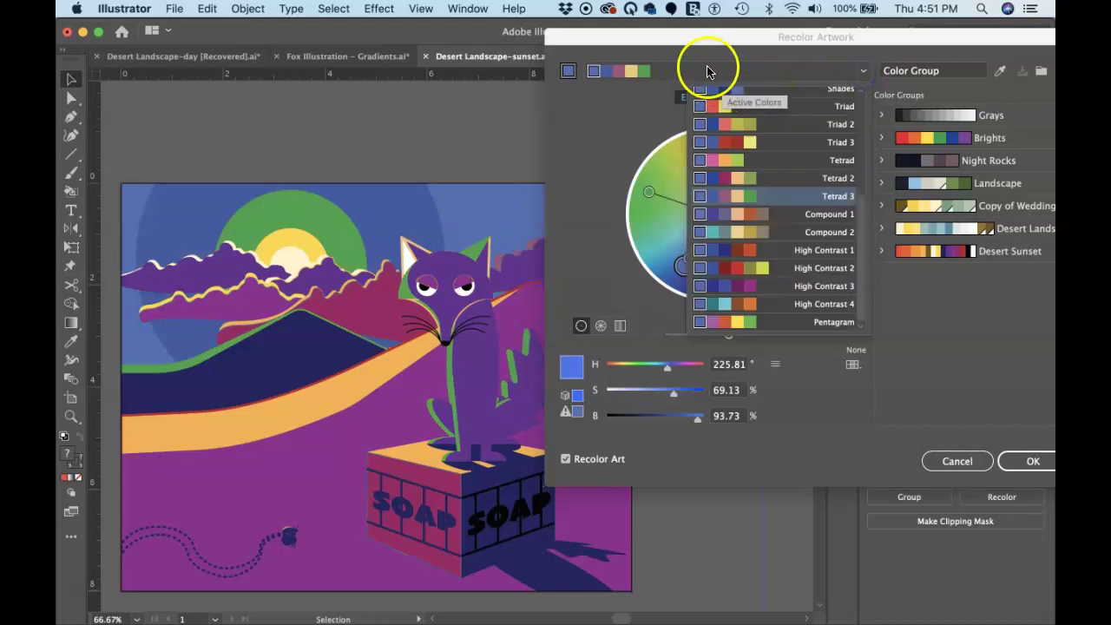
left_click(720, 62)
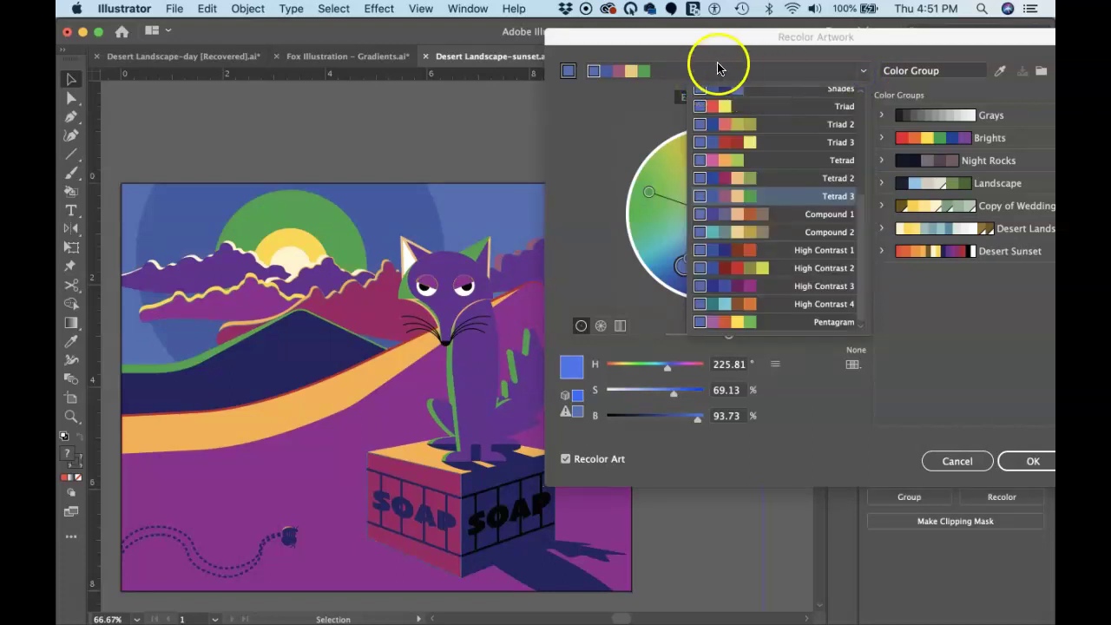
Reapply the Desert Sunset color group and rotate its linked colors together until the base color is blue with hue 230.59°
left_click(959, 257)
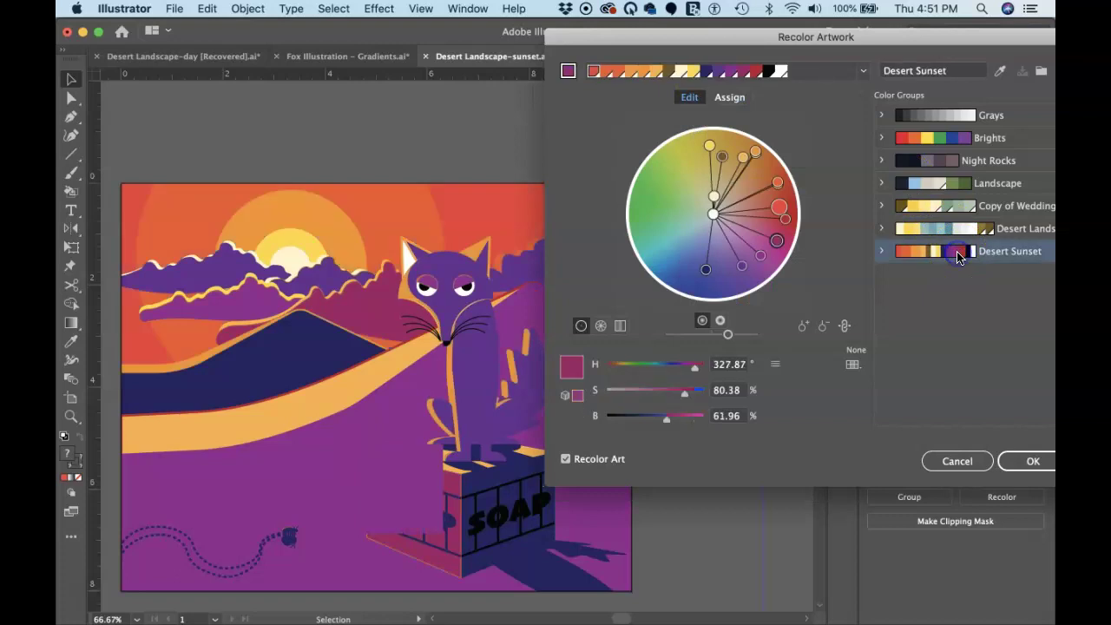
left_click(962, 256)
left_click(883, 254)
left_click(842, 326)
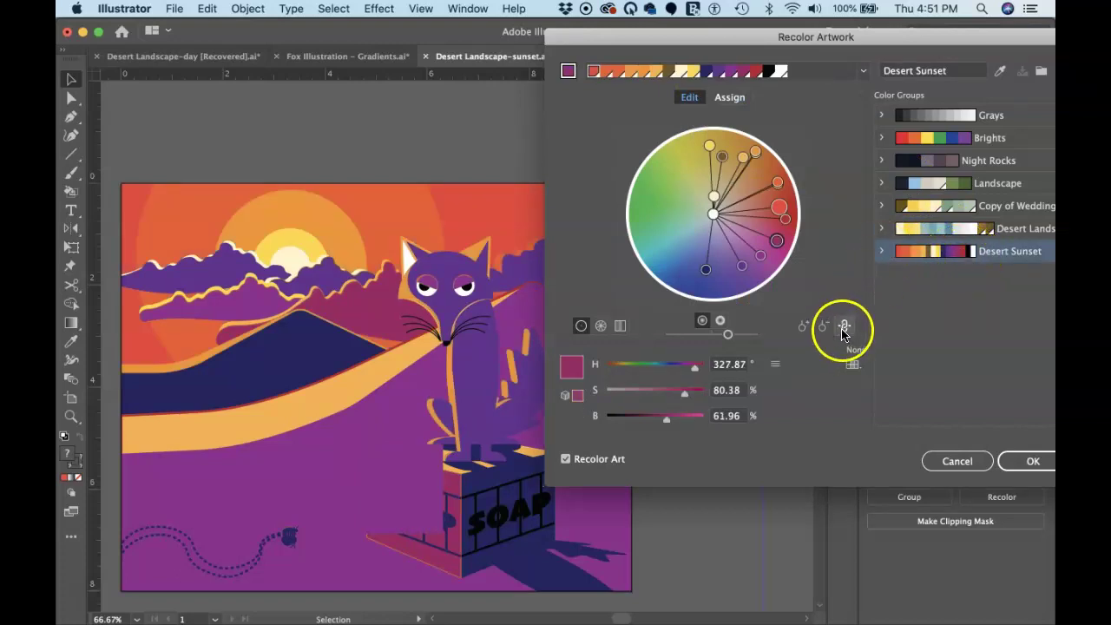
mouse_move(776, 240)
left_mouse_down()
mouse_move(773, 218)
mouse_move(708, 281)
mouse_move(690, 276)
left_mouse_up()
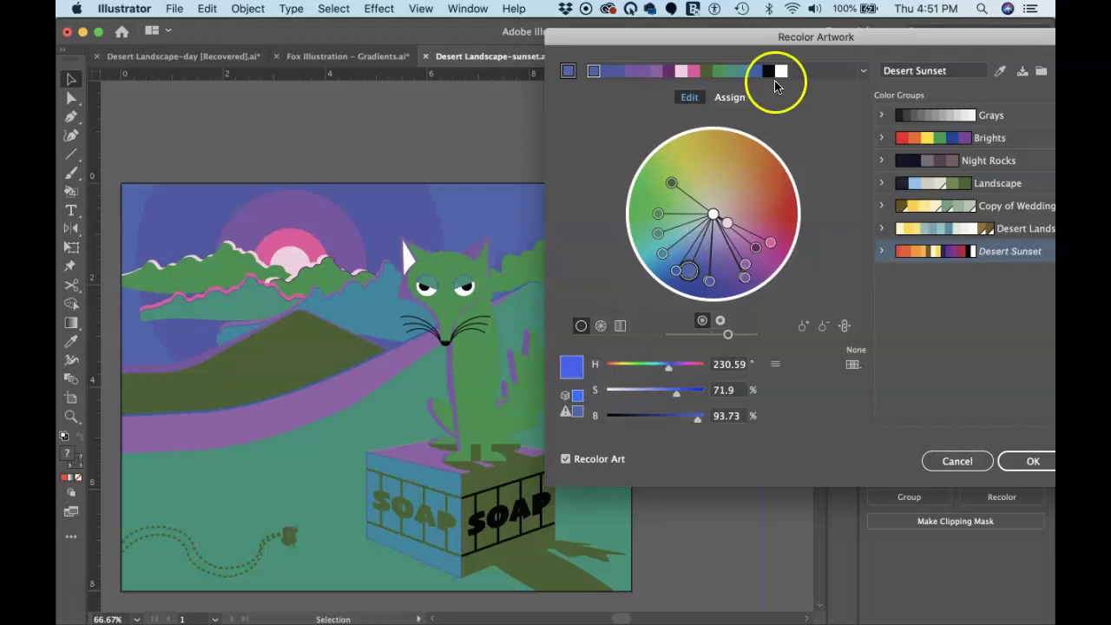
Save the rotated blue, purple and green colors as a new color group and apply the recoloring to the artwork
left_click_drag(819, 37, 761, 45)
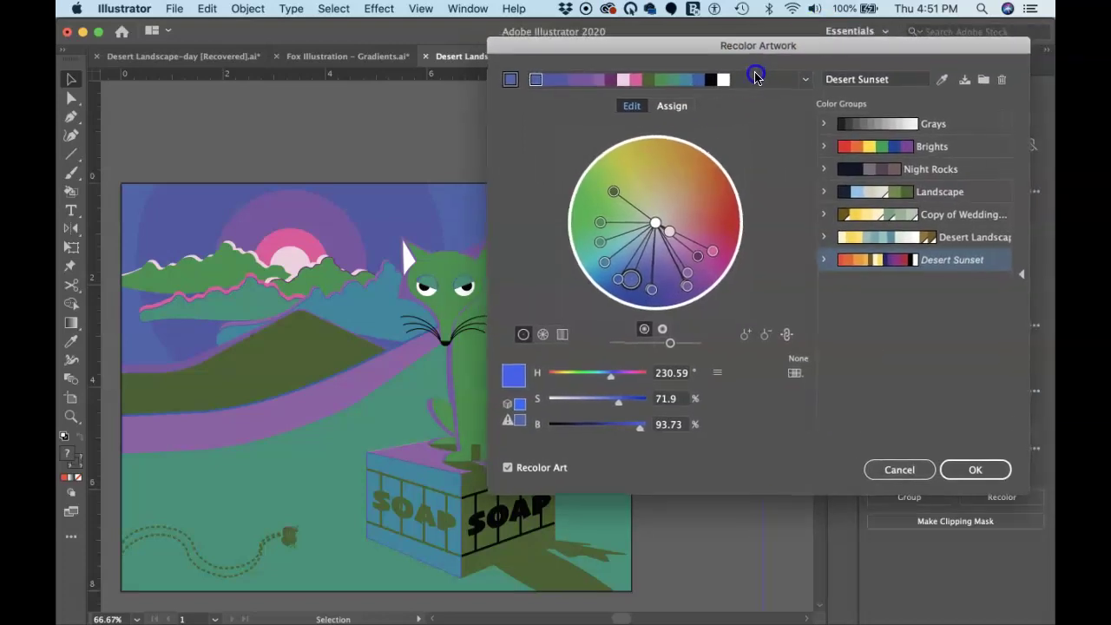
left_click(982, 84)
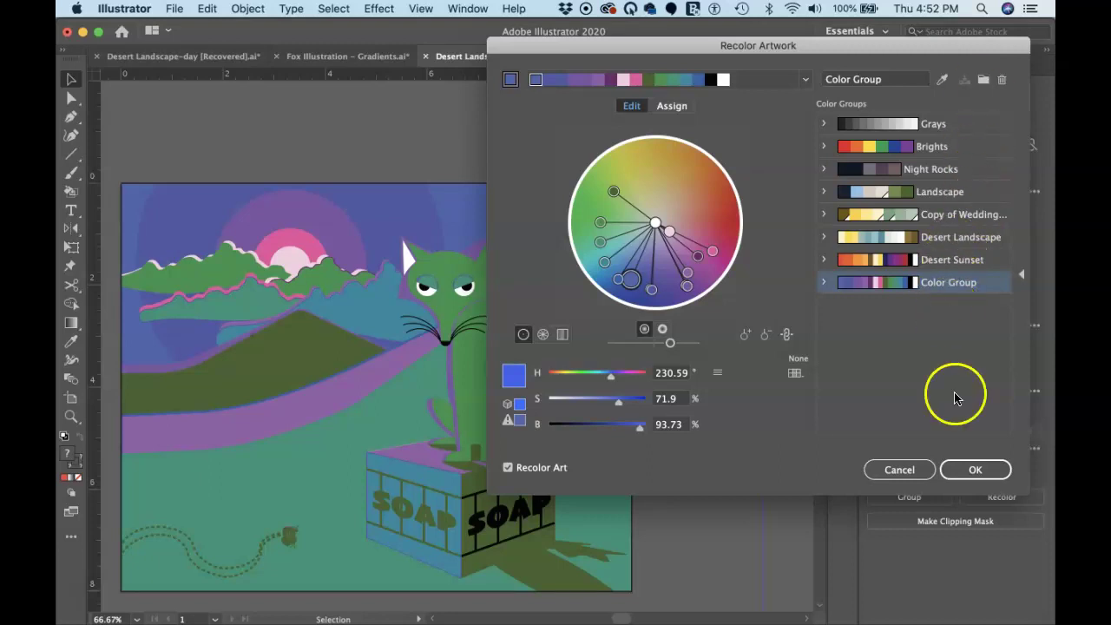
left_click(966, 478)
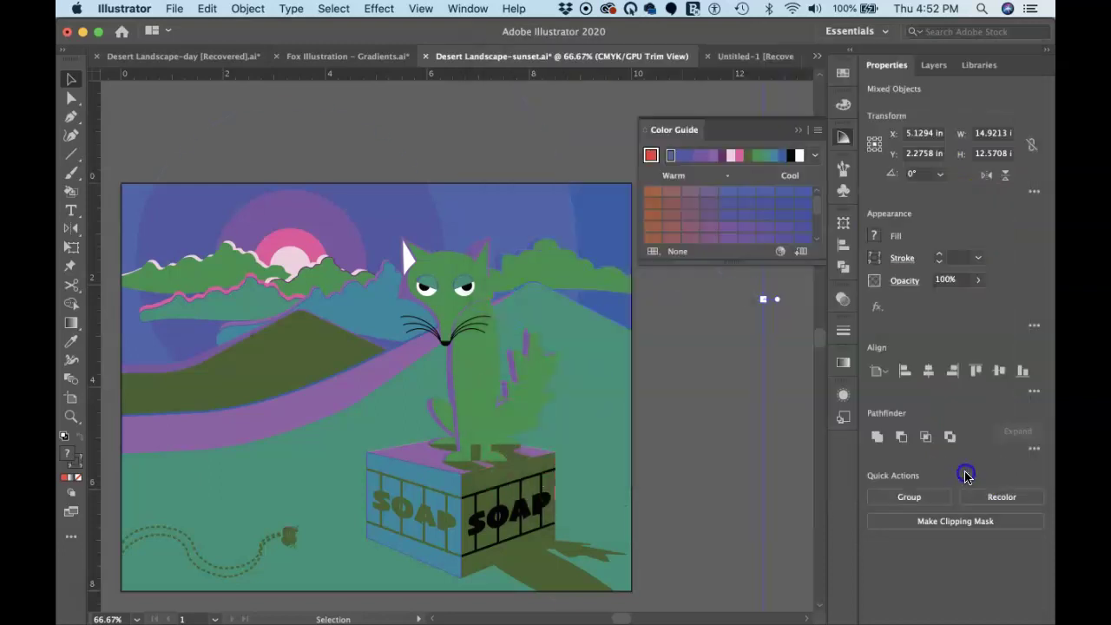
Look up the newly saved color group at the end of the document's swatches
left_click(843, 72)
scroll(818, 209, "down", 1)
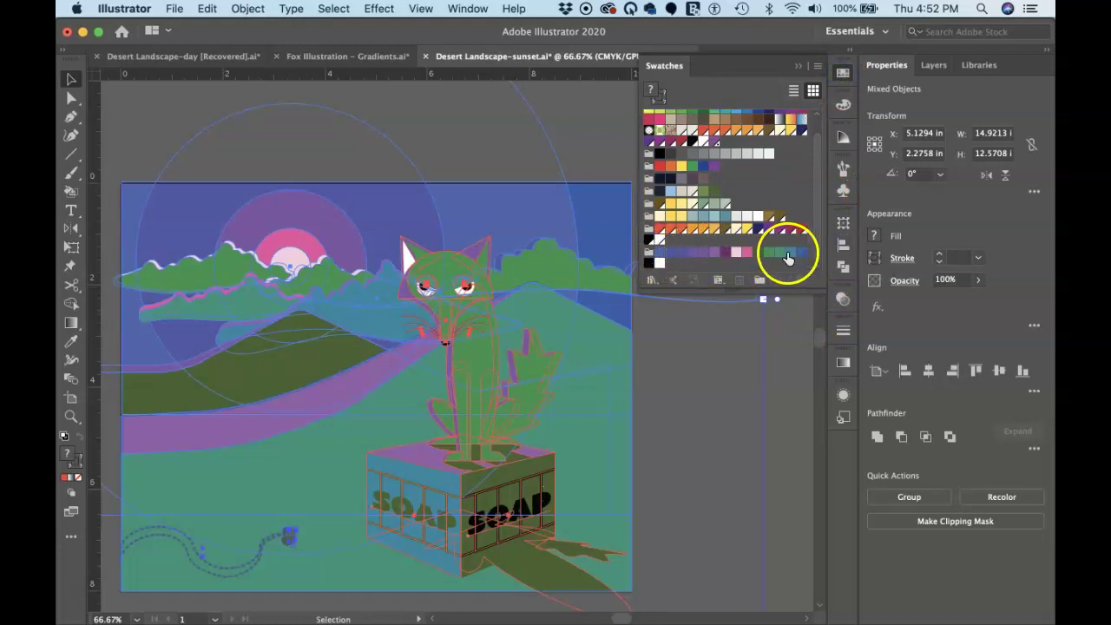
left_click(603, 164)
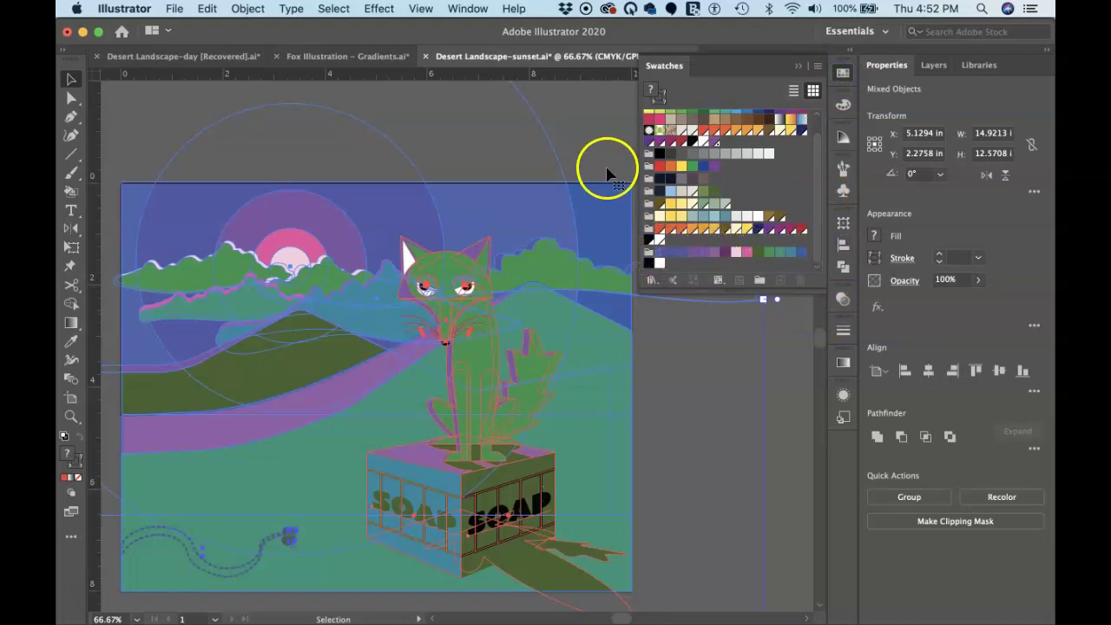